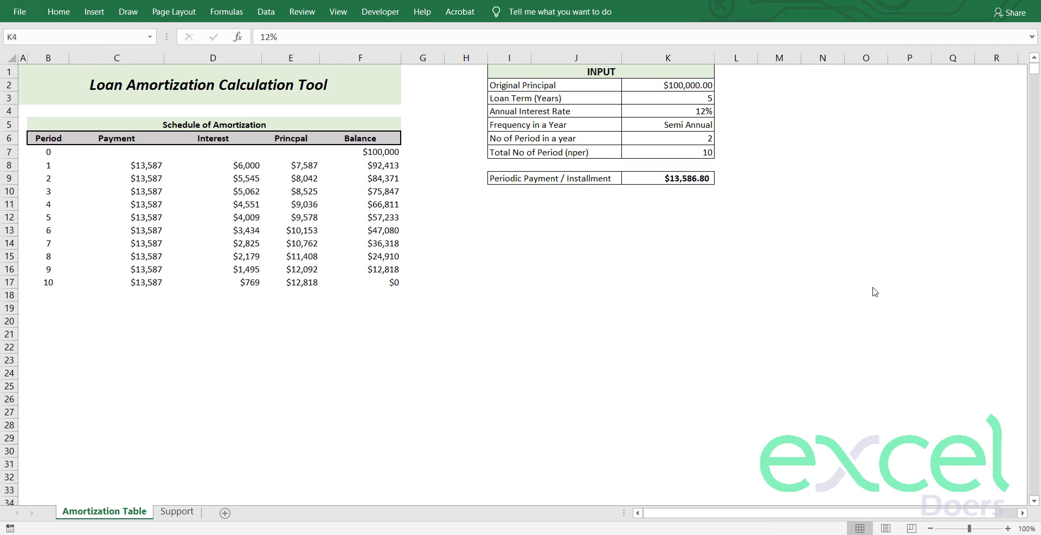
Try different payment frequencies in the finished calculator, including Monthly, and end on Annual
click(704, 126)
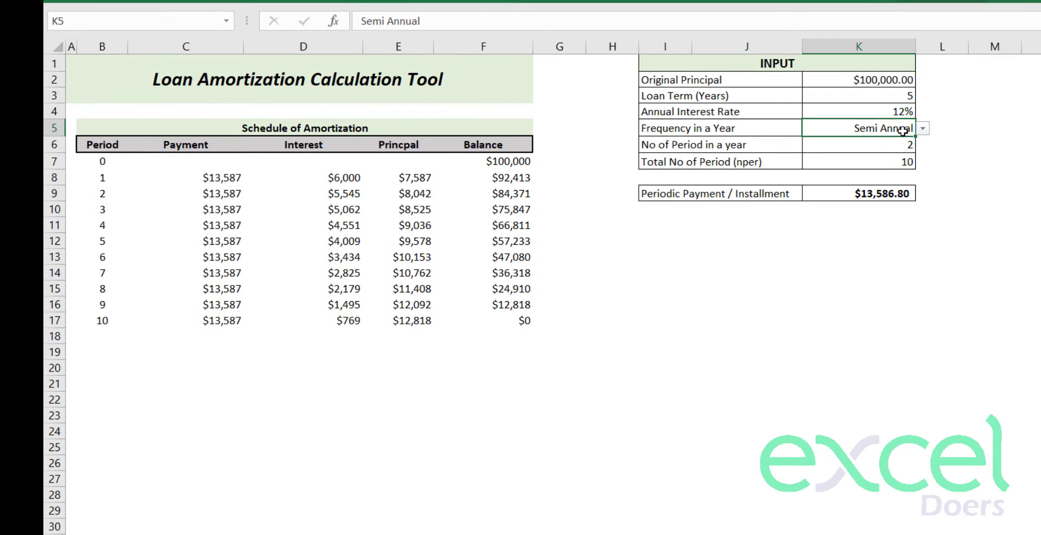
click(923, 129)
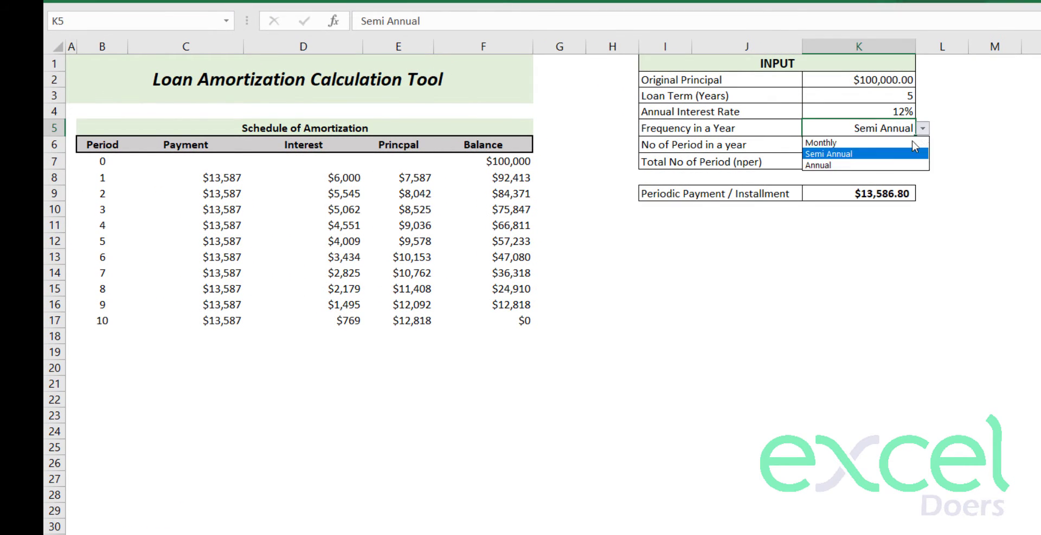
click(878, 159)
click(922, 128)
click(860, 154)
click(923, 129)
click(881, 143)
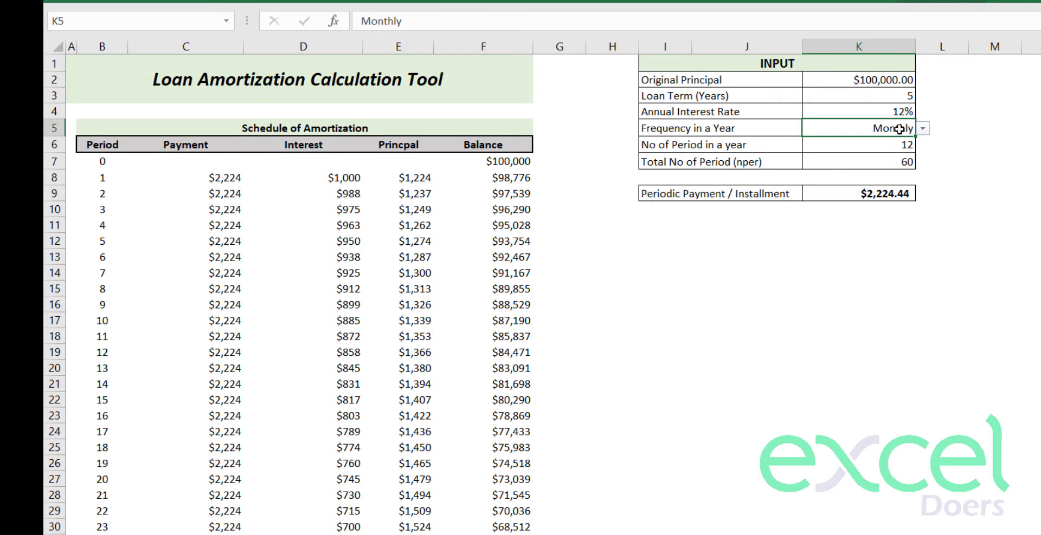
click(923, 129)
click(889, 166)
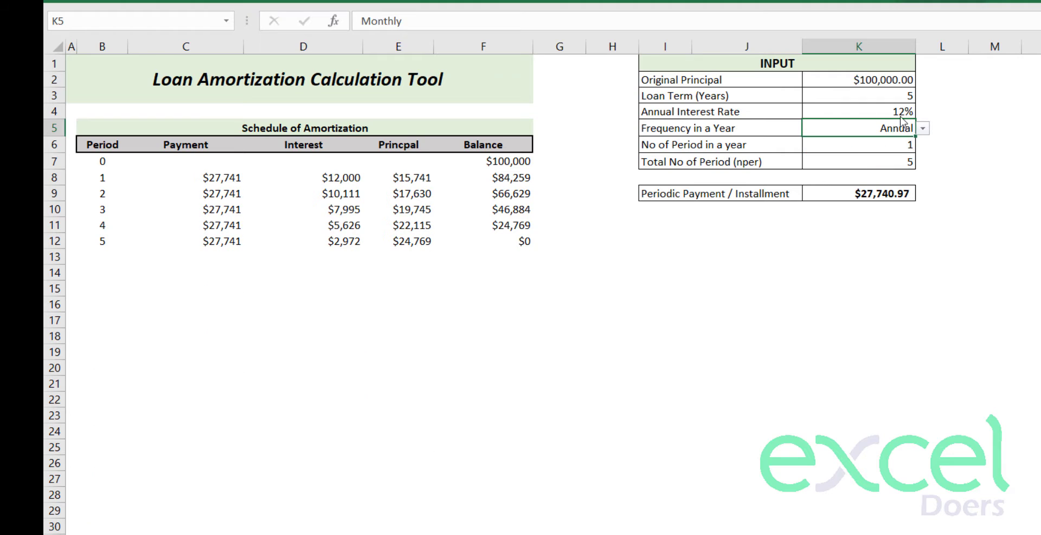
Set the loan term to 16 years and select the recalculated amortization schedule
click(894, 95)
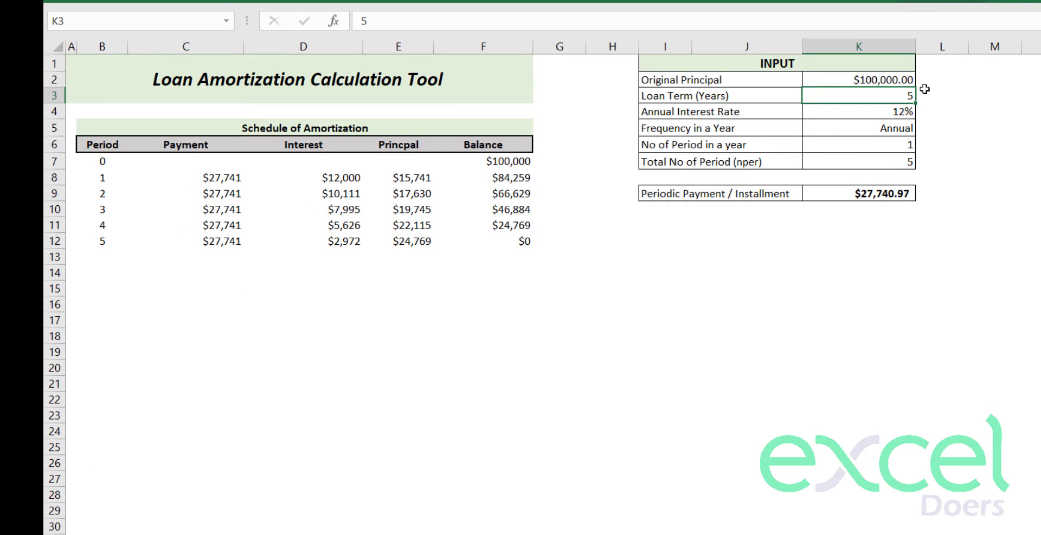
text(16)
key(Return)
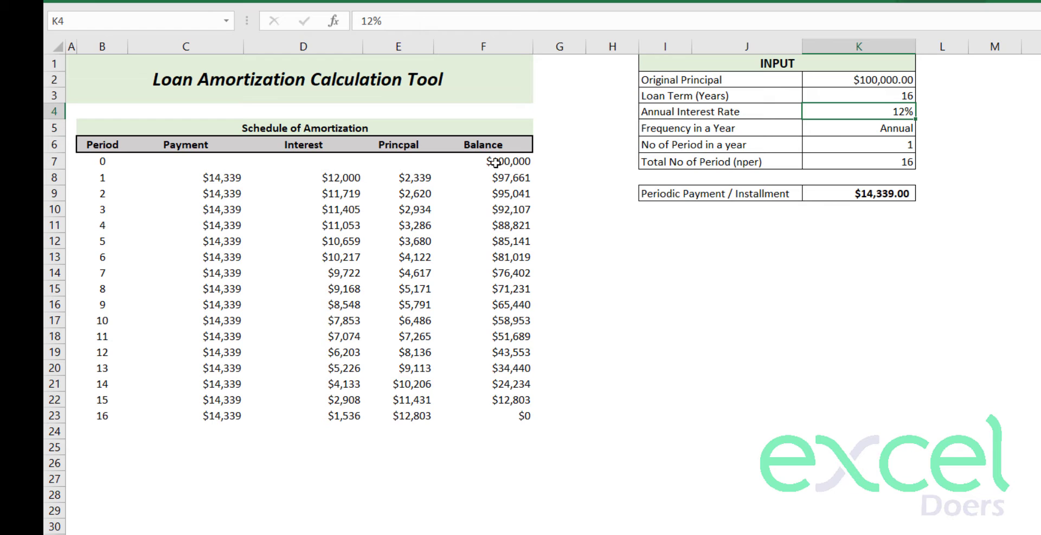
drag(495, 162, 144, 353)
Set the frequency in a year to Semi Annual and look through the extended amortization schedule
click(902, 129)
click(922, 128)
click(823, 145)
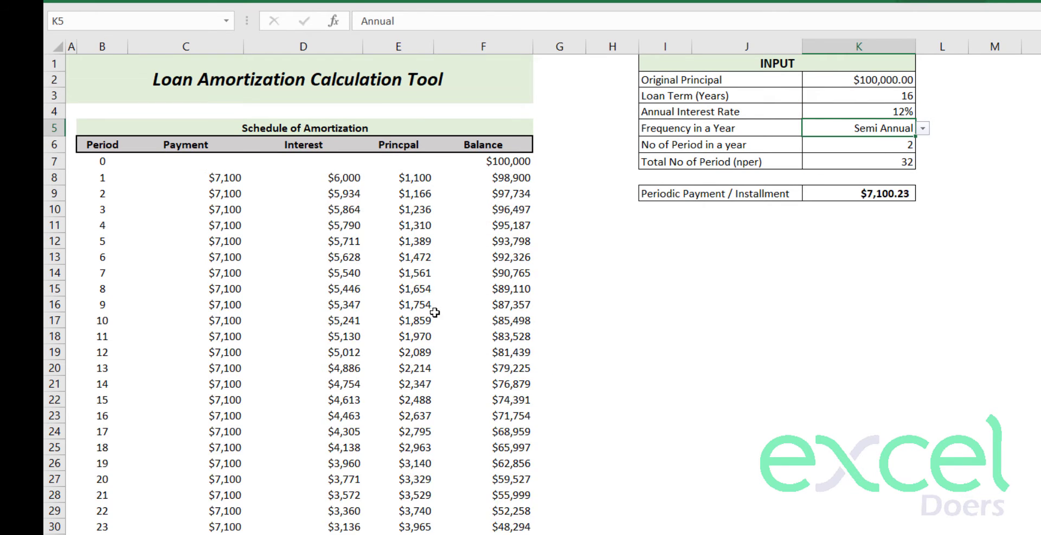
scroll(441, 325, down, 6)
scroll(446, 343, up, 6)
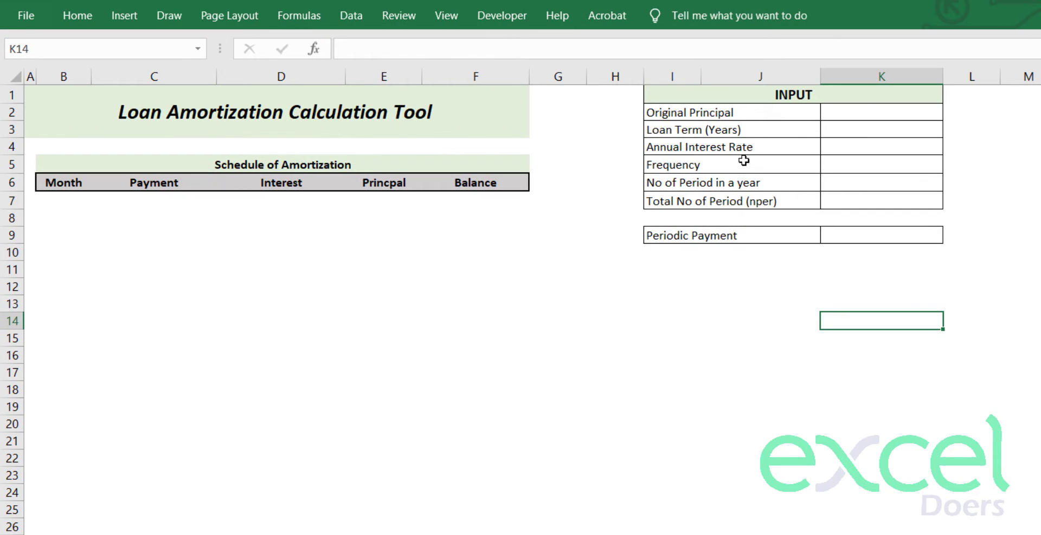
drag(358, 160, 517, 237)
drag(721, 107, 856, 177)
click(783, 90)
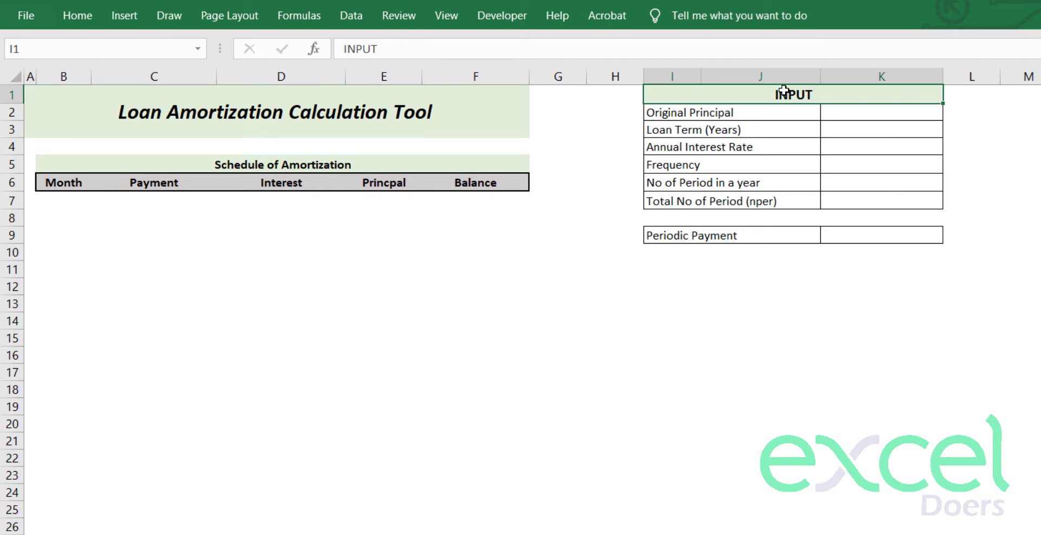
Enter 500000 as the original principal in the blank input table
click(900, 117)
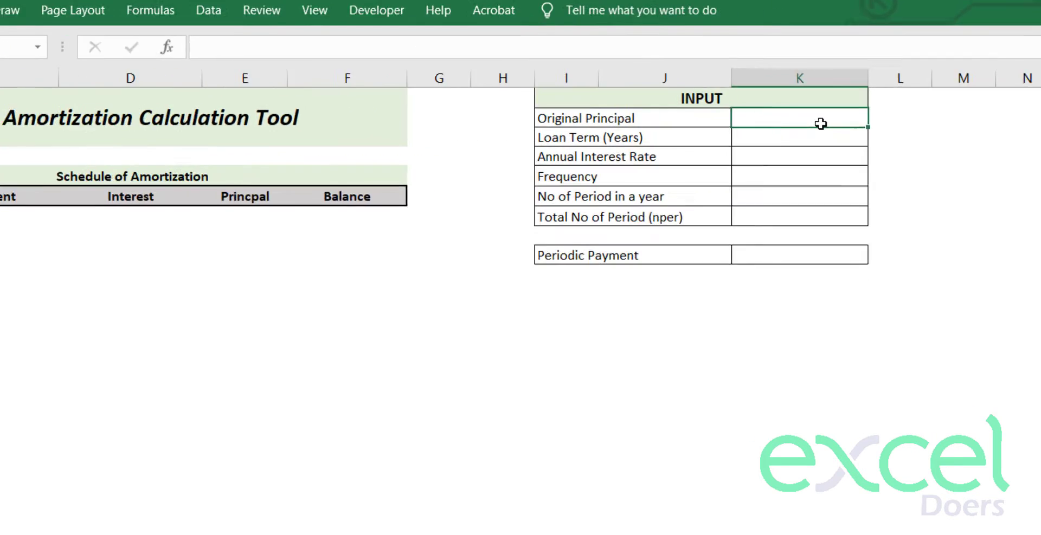
click(207, 145)
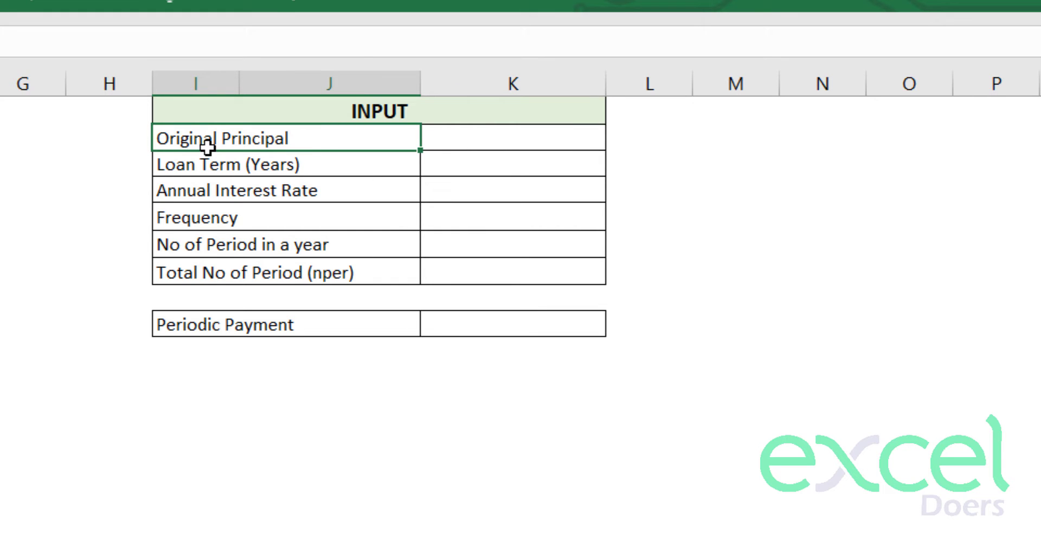
click(533, 137)
text(500000)
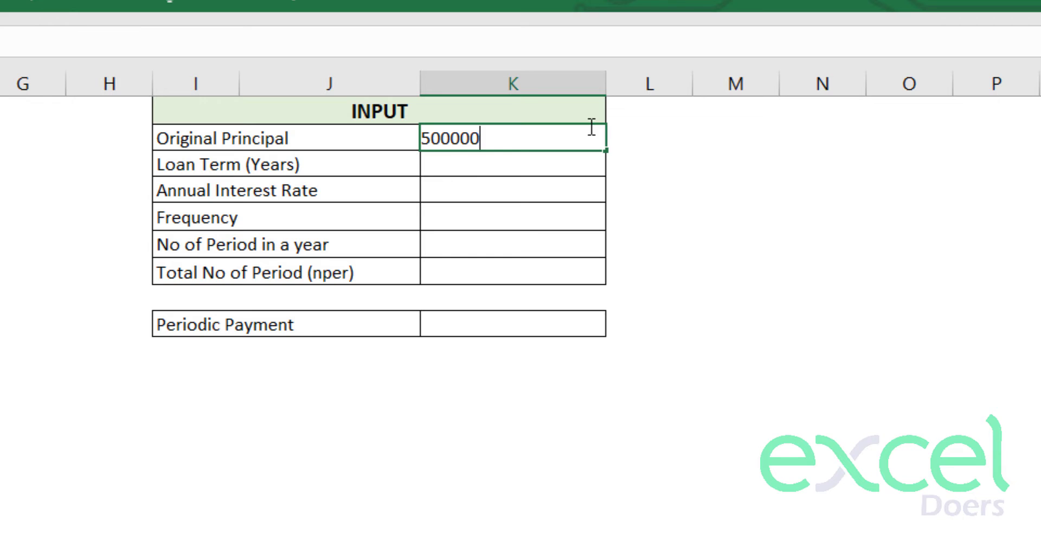
key(Return)
Format the original principal amount as Currency
click(540, 138)
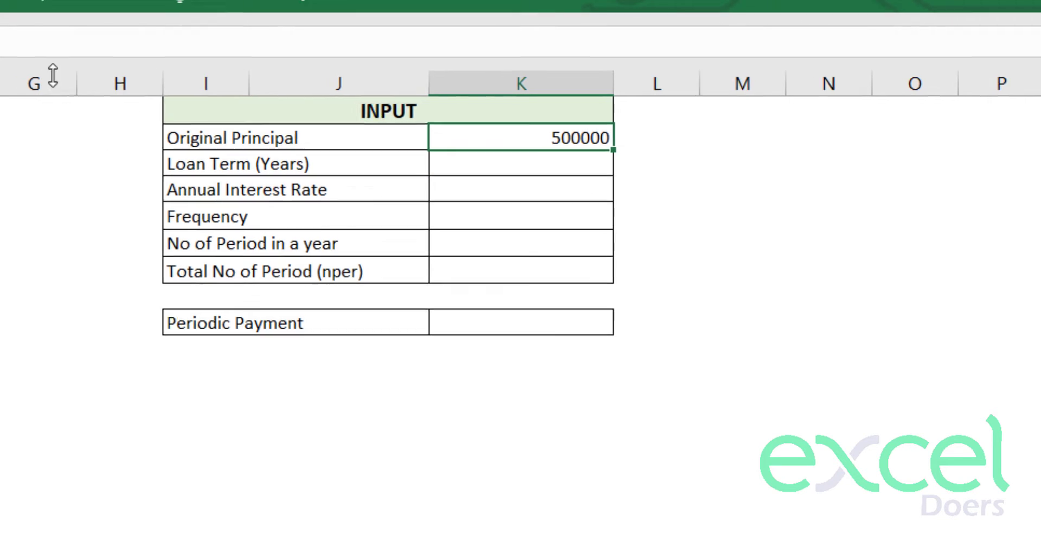
click(82, 14)
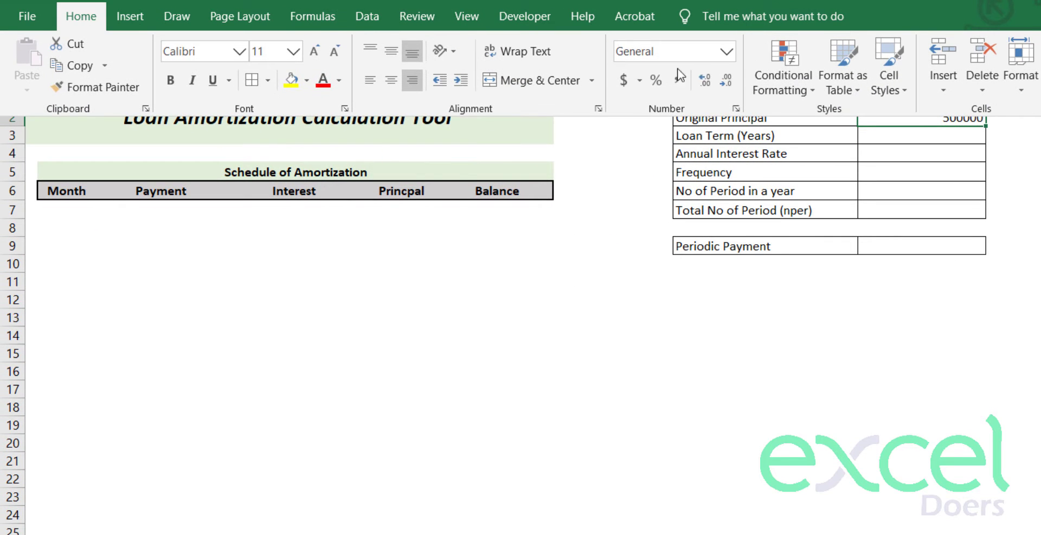
click(726, 52)
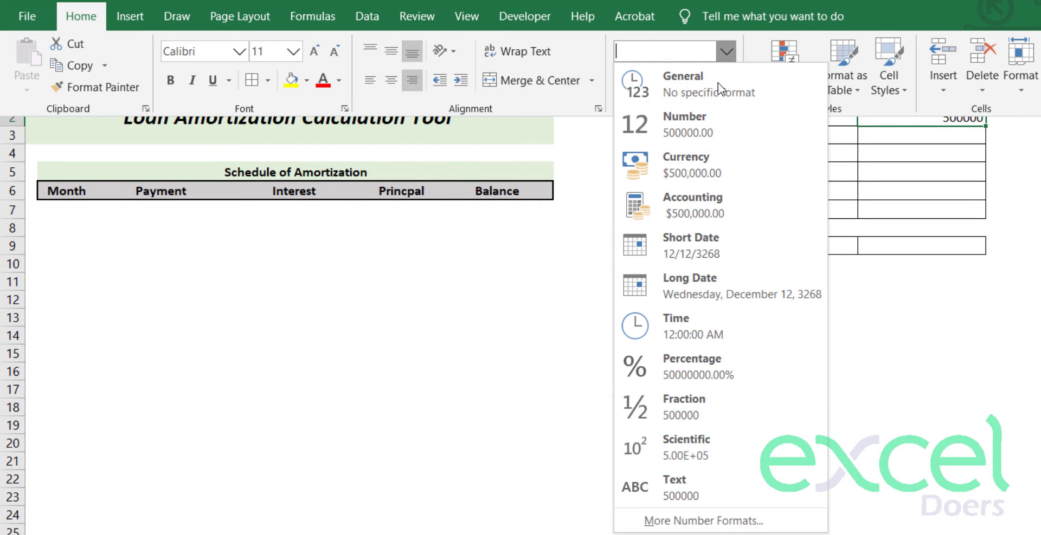
click(707, 181)
Enter a loan term of 30 years in the input table
click(922, 141)
click(704, 140)
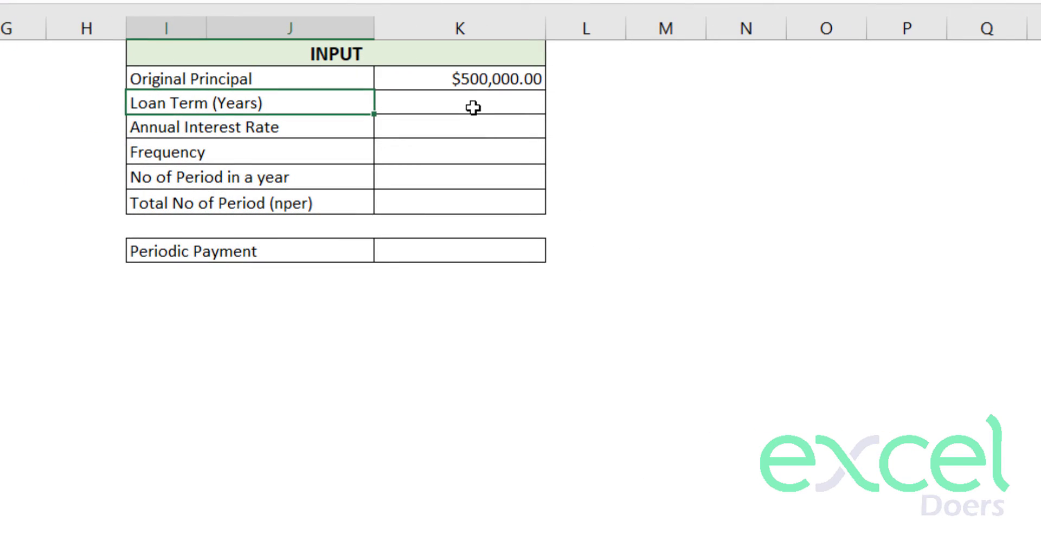
click(472, 106)
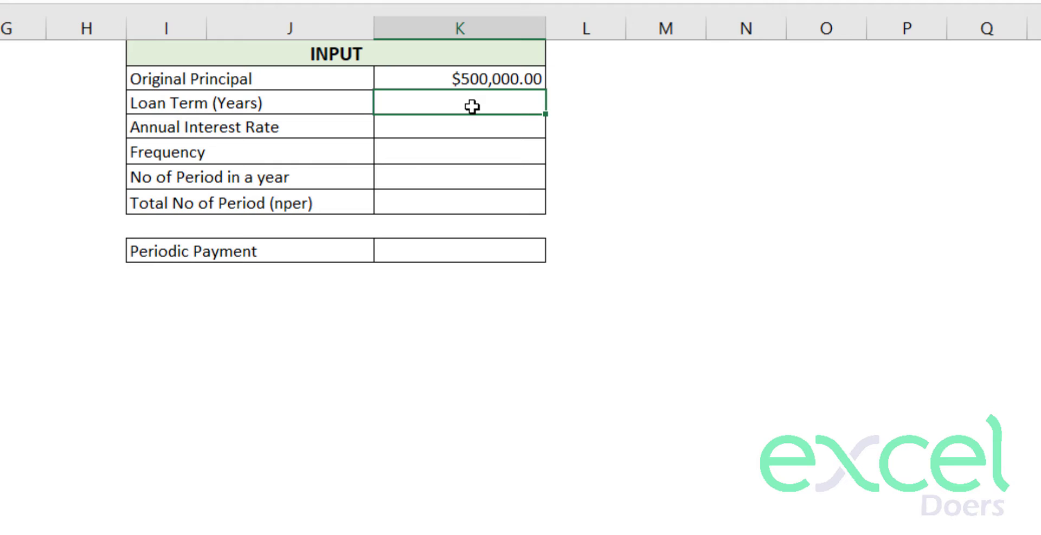
key(Return)
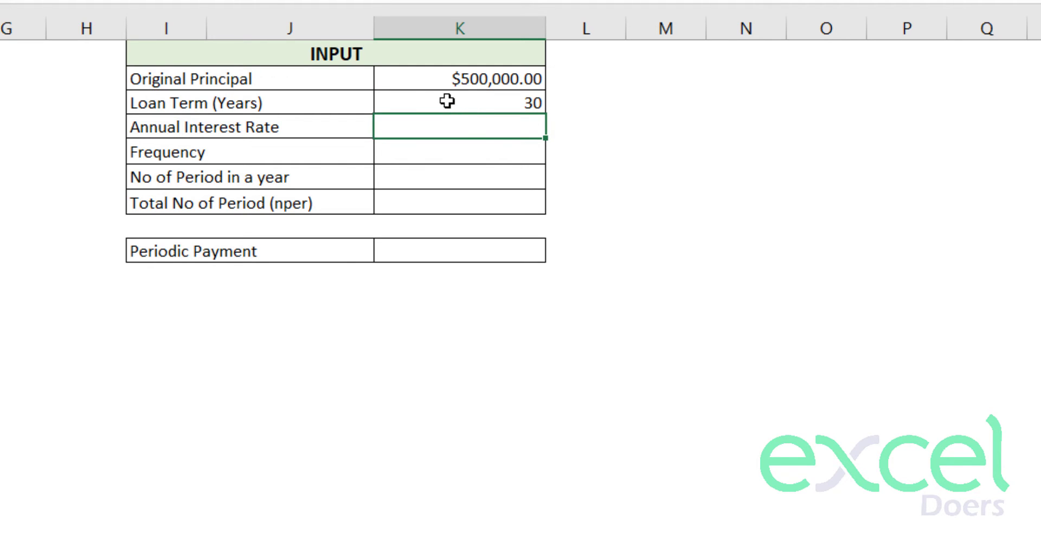
click(464, 99)
click(285, 99)
Enter an annual interest rate of 13% in the input table
click(193, 132)
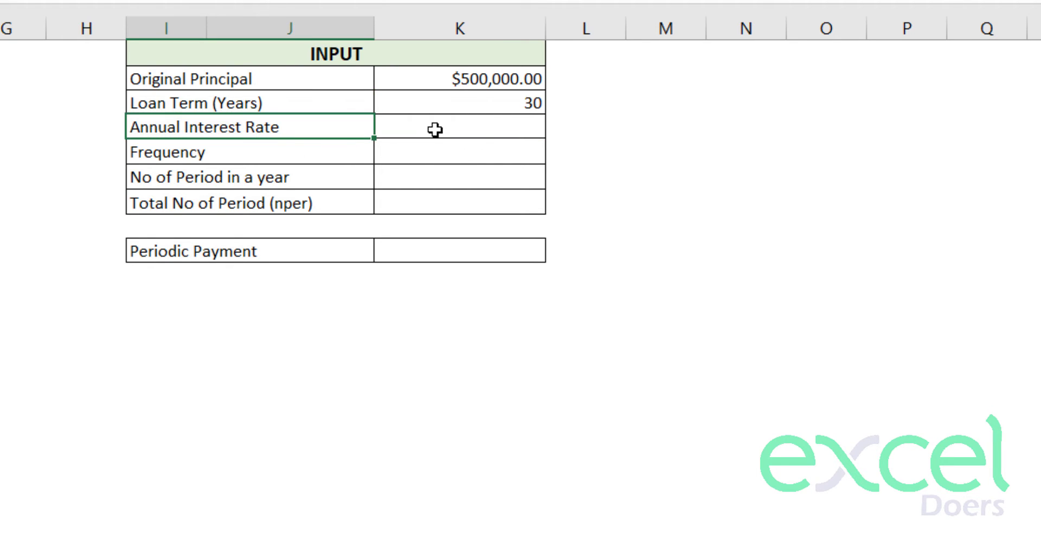
click(437, 130)
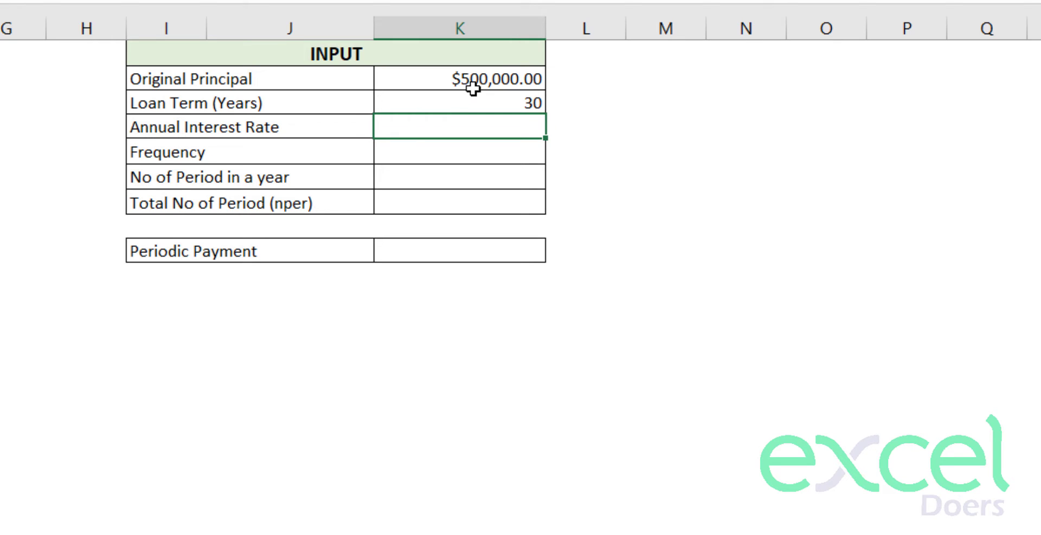
text(13%)
key(Return)
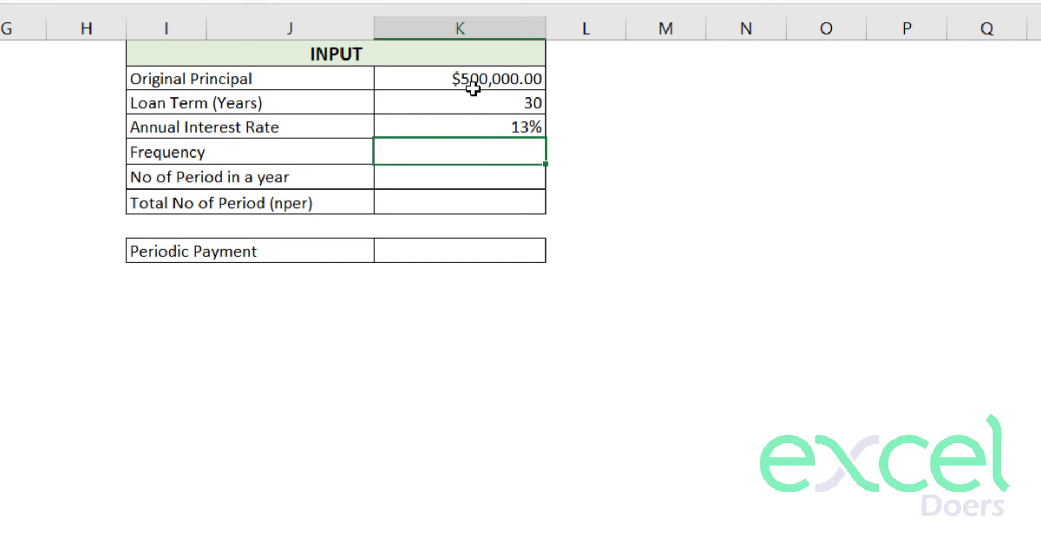
Extend the Frequency label in the input table to read "Frequency in a Year"
click(244, 150)
double_click(245, 151)
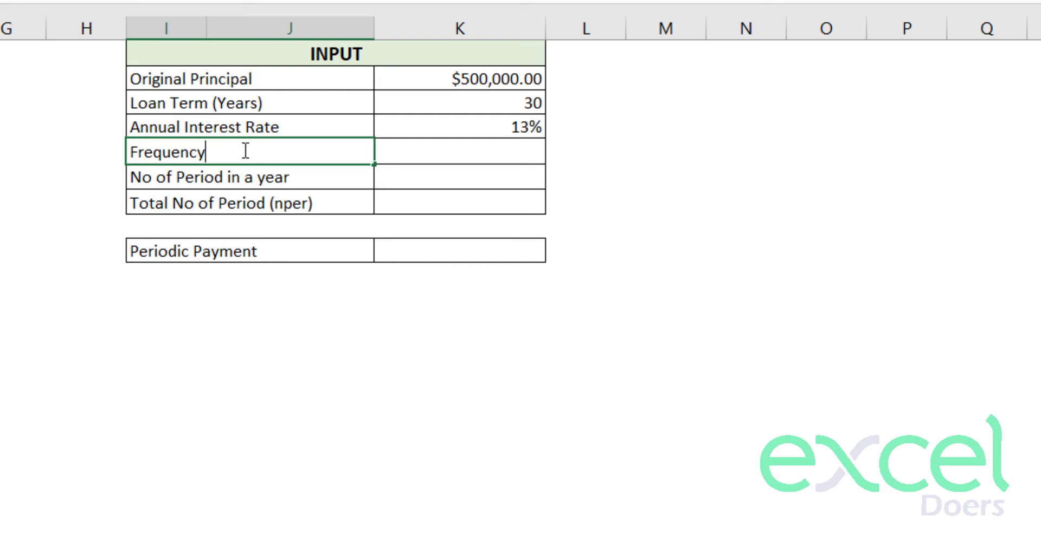
text(in a Year)
key(Return)
Add list data validation to the empty frequency cell K5 with the source options Monthly, Semi Annual, Annual
click(492, 149)
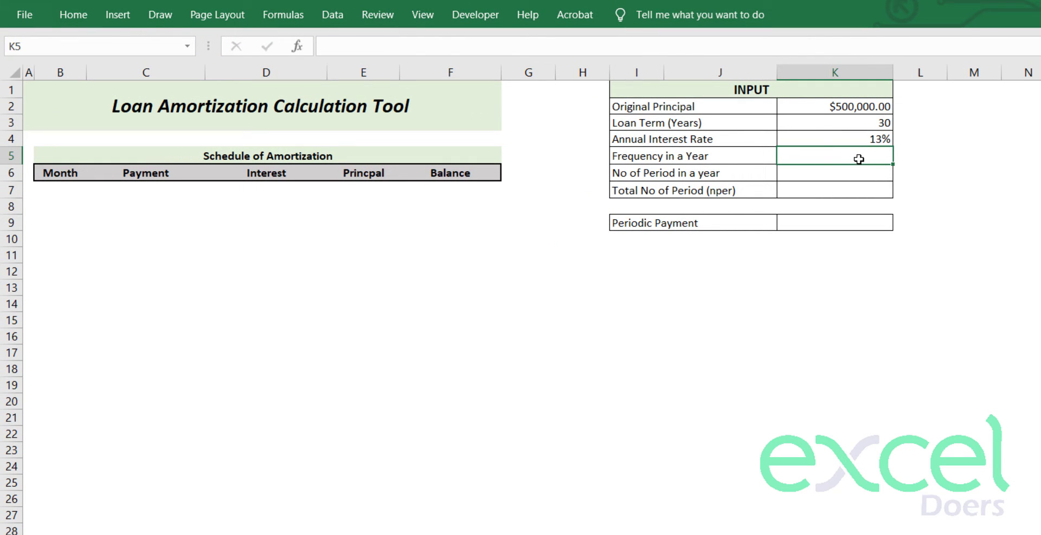
click(340, 14)
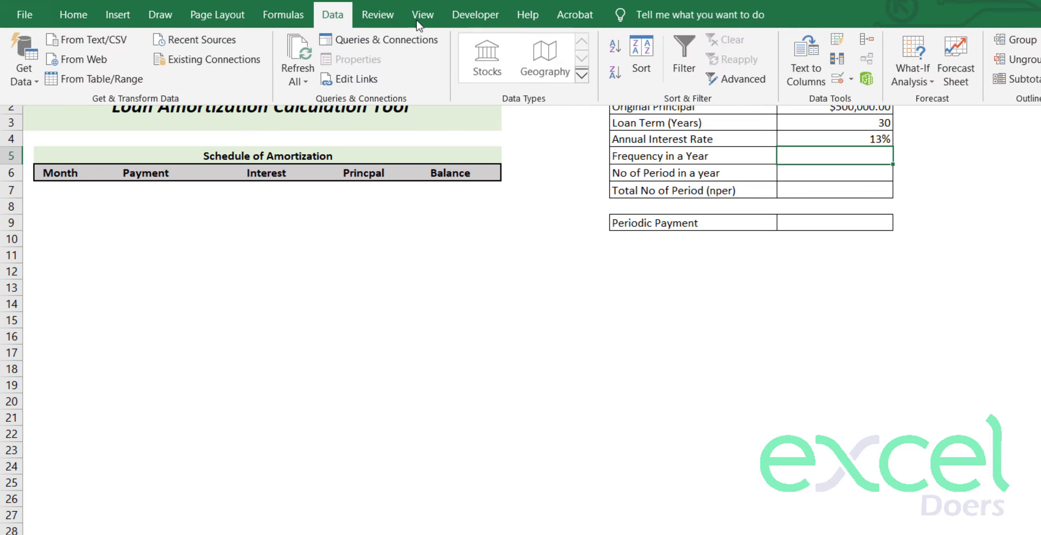
click(839, 79)
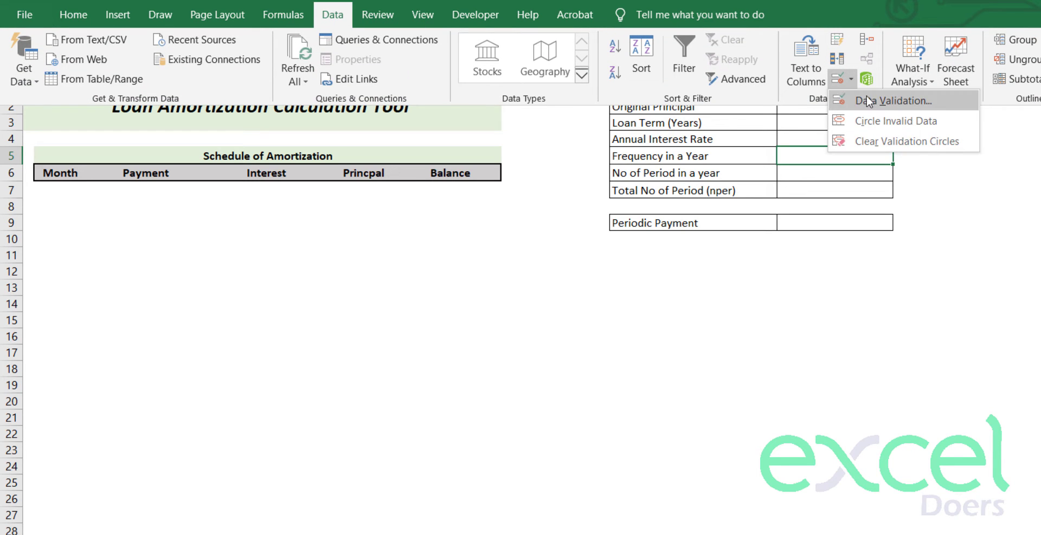
click(866, 99)
click(832, 214)
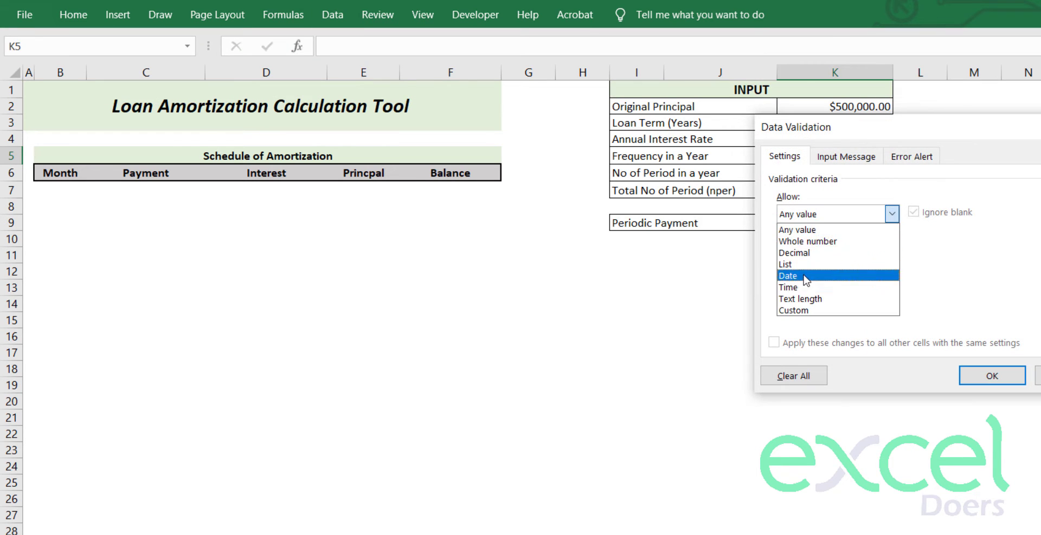
click(795, 266)
click(803, 290)
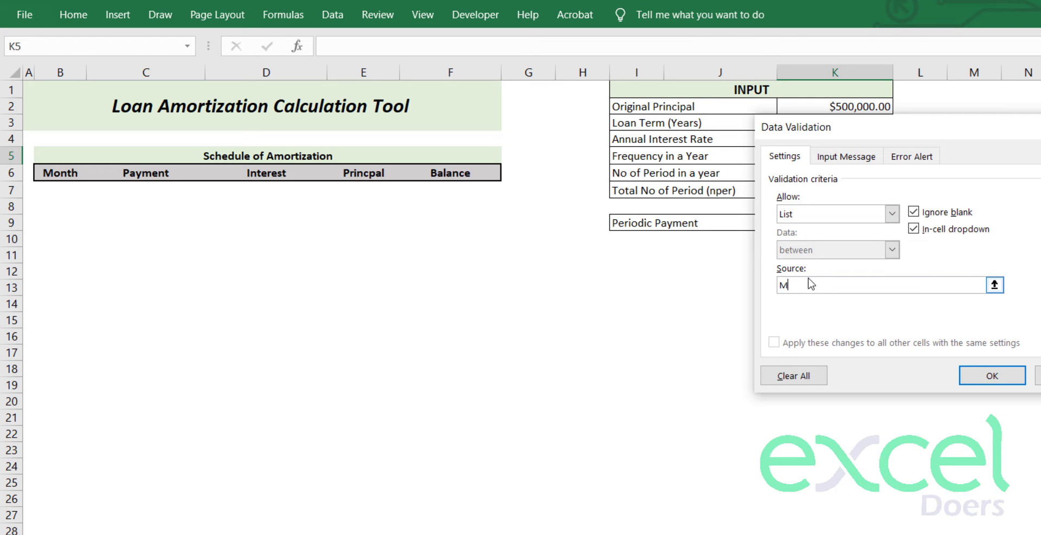
text(Monthly,)
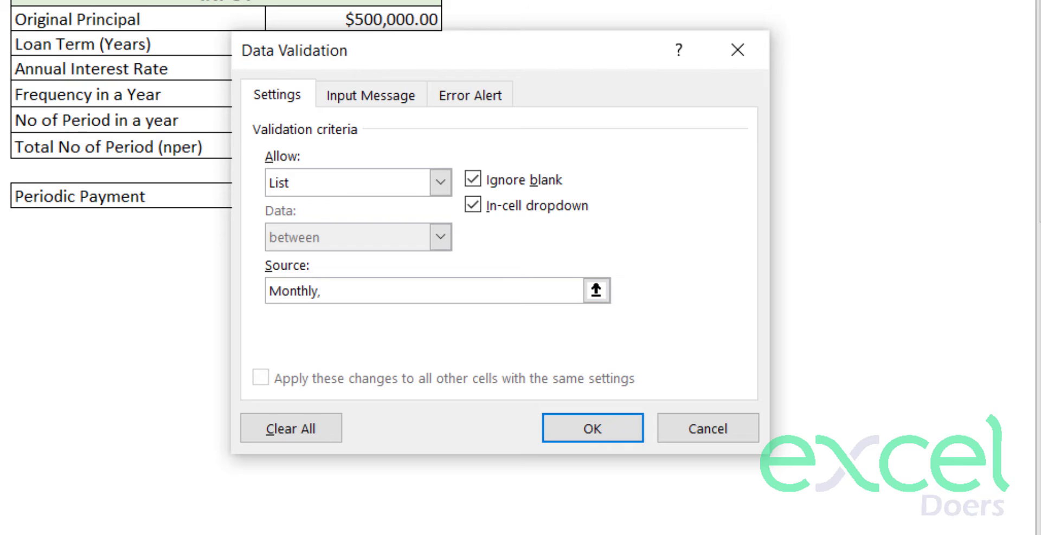
text( Semi Annual,)
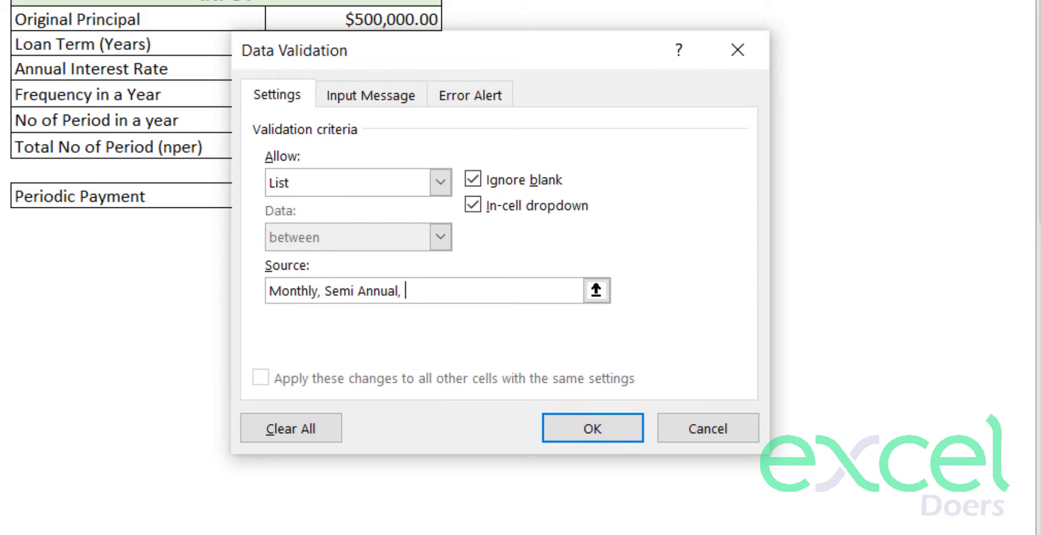
text( Annua)
click(601, 429)
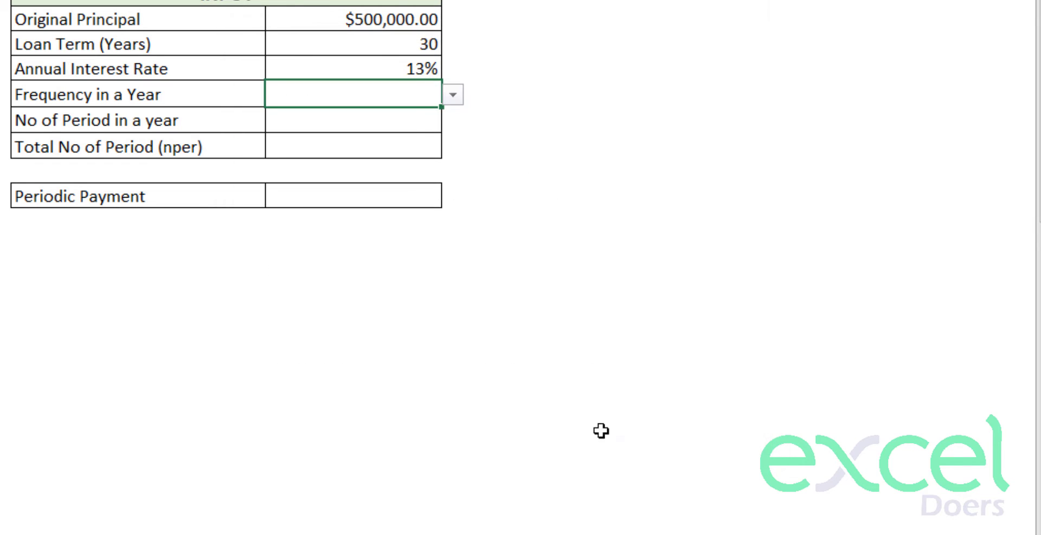
Test the frequency dropdown by choosing Monthly, Semi Annual and finally Annual
click(453, 96)
click(437, 115)
click(453, 96)
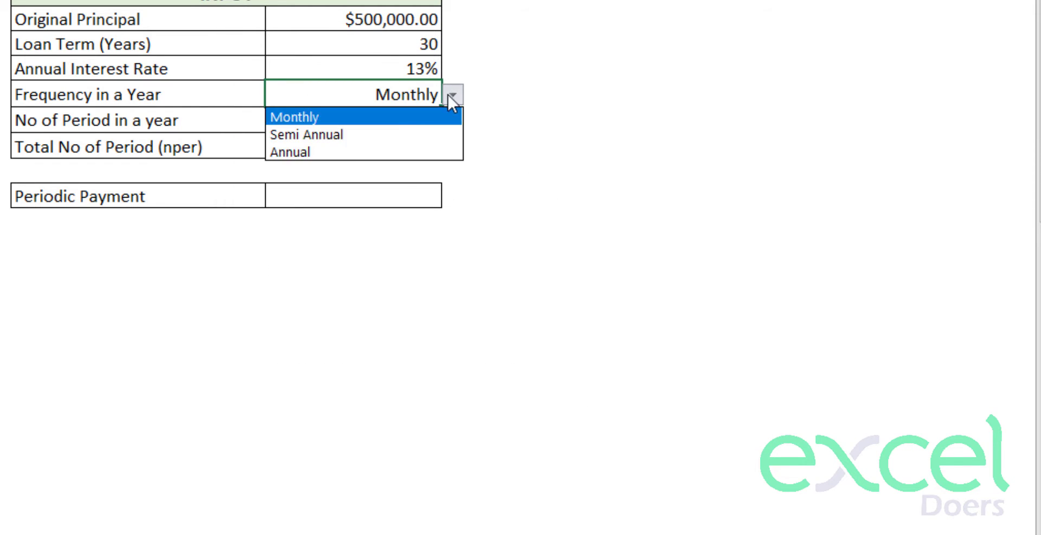
click(395, 135)
click(453, 95)
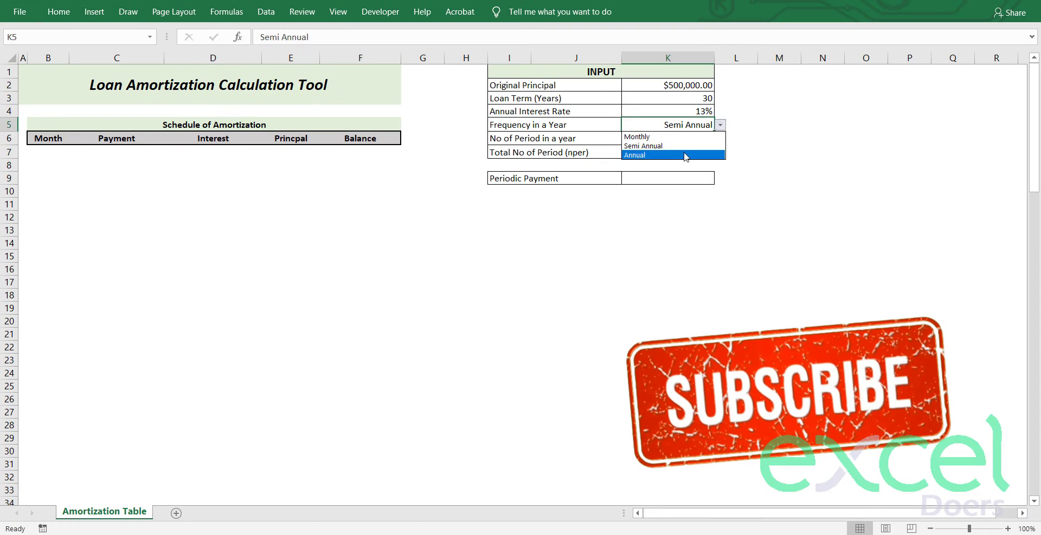
click(686, 155)
click(743, 134)
click(768, 121)
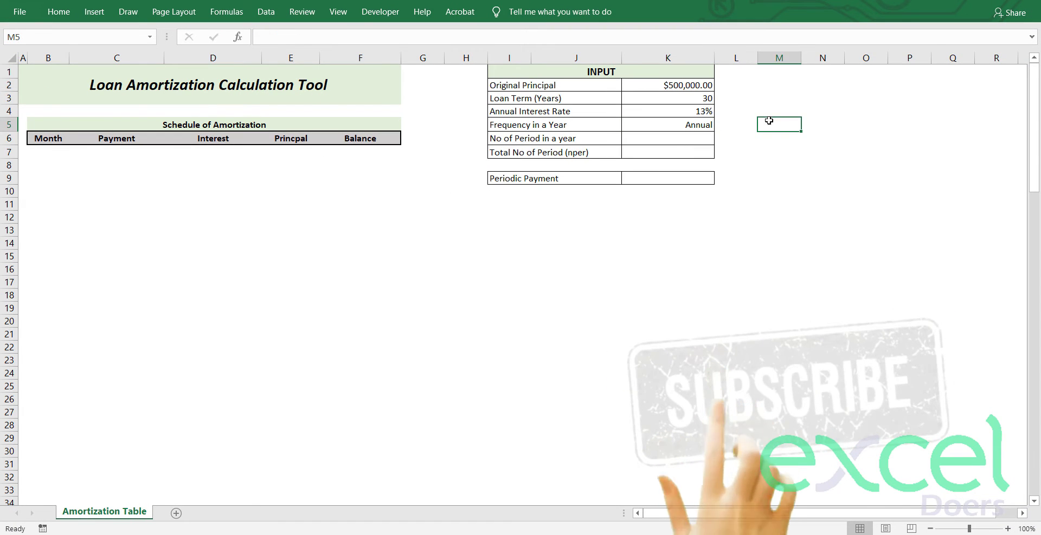
Add a new worksheet to the workbook and rename it Support
click(176, 513)
double_click(173, 510)
text(S)
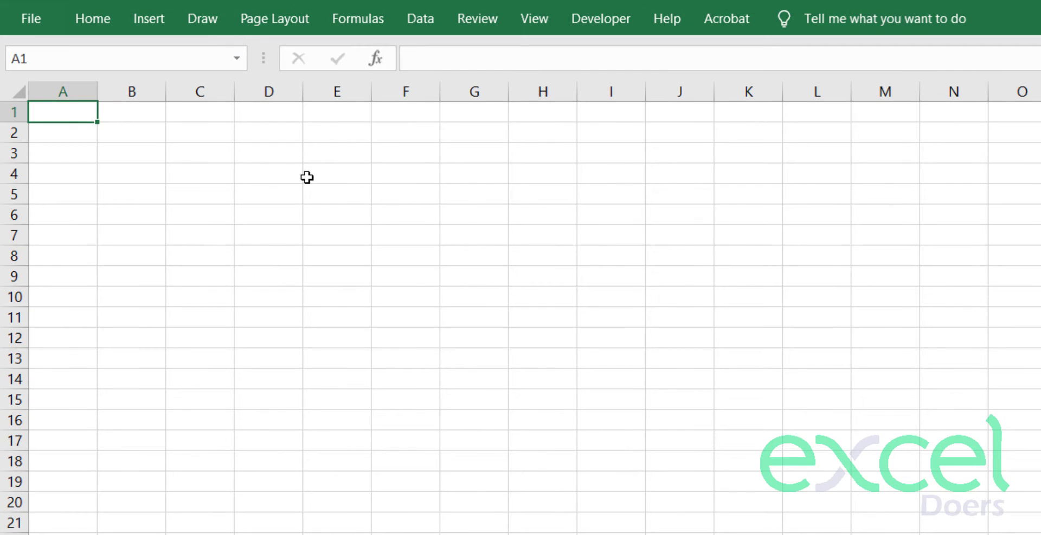
Enter the frequency options Monthly, Semi Annual and Annual in cells A1 to A3 of the Support sheet
text(Monthlu)
key(Return)
key(Up)
text(Monthl)
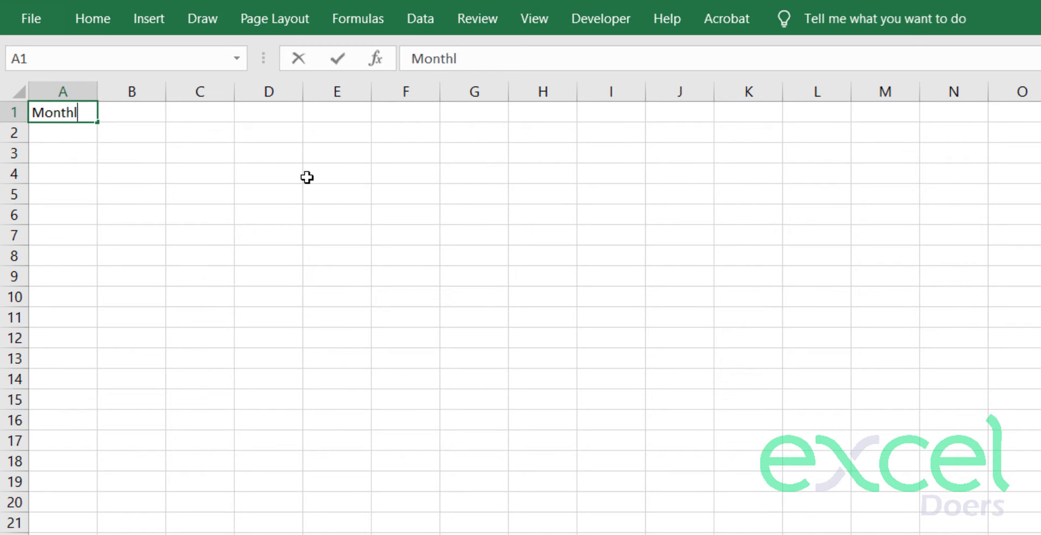
key(Return)
text(Semi Annual)
key(Return)
text(Annua )
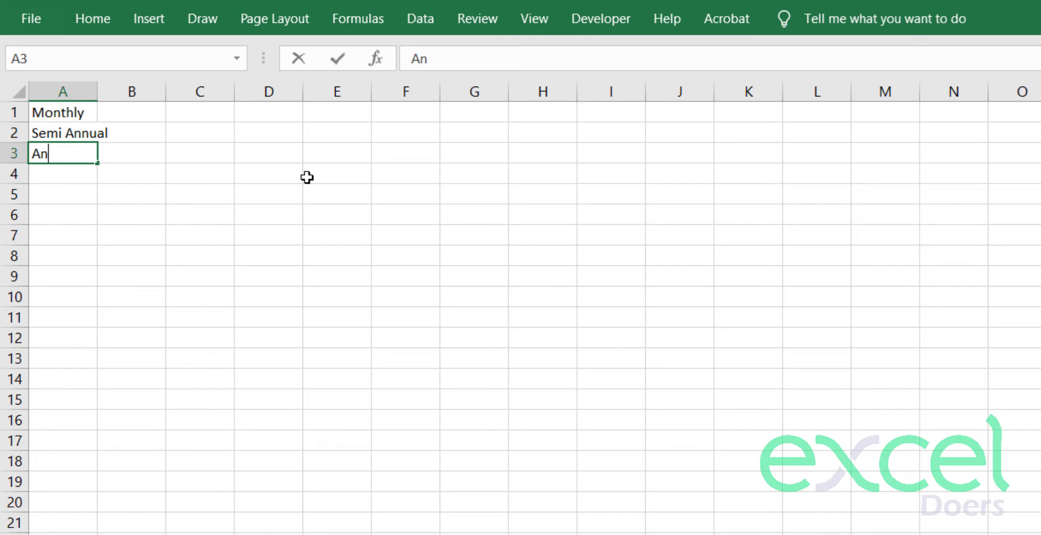
text(l)
key(Return)
Enter the periods per year beside the frequency options in B1 to B3: 12, 2 and 1
key(Up)
key(Right)
key(Up)
key(Up)
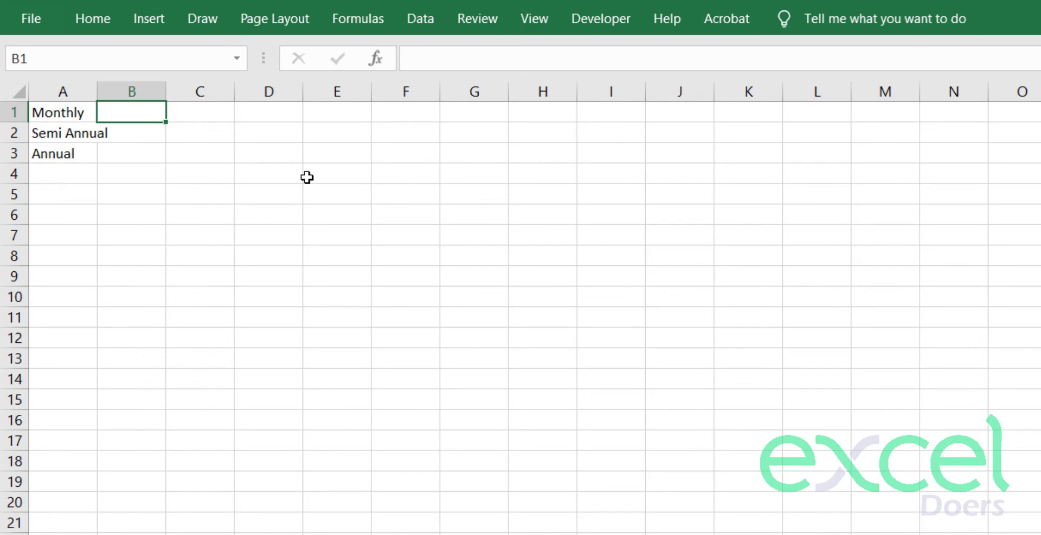
text(12)
key(Return)
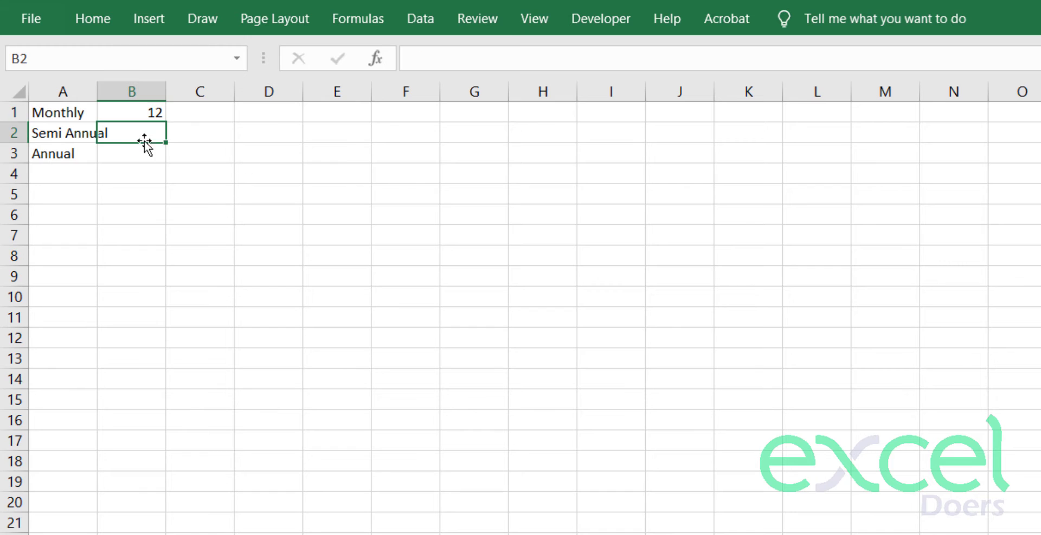
text(2)
key(Return)
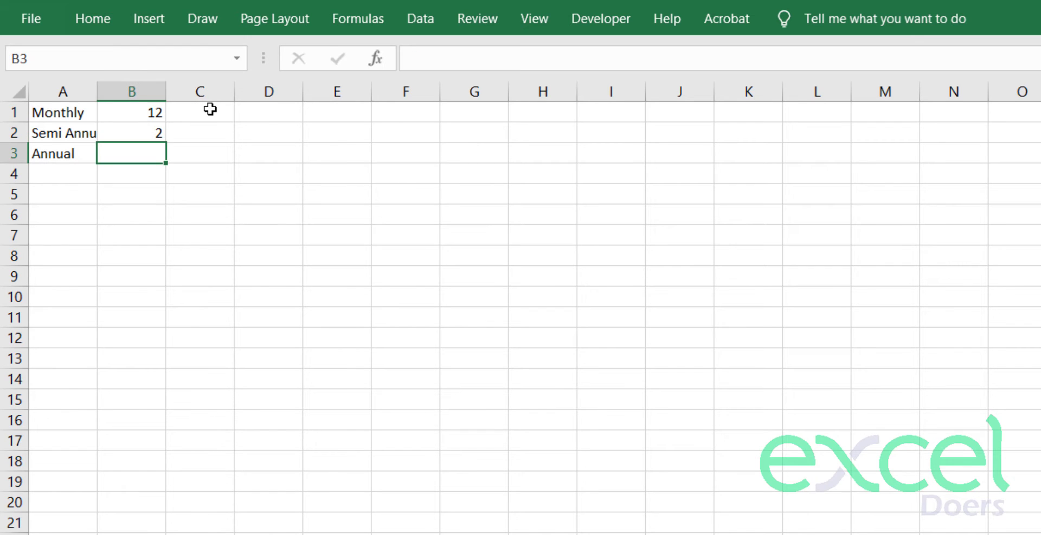
text(1)
key(Return)
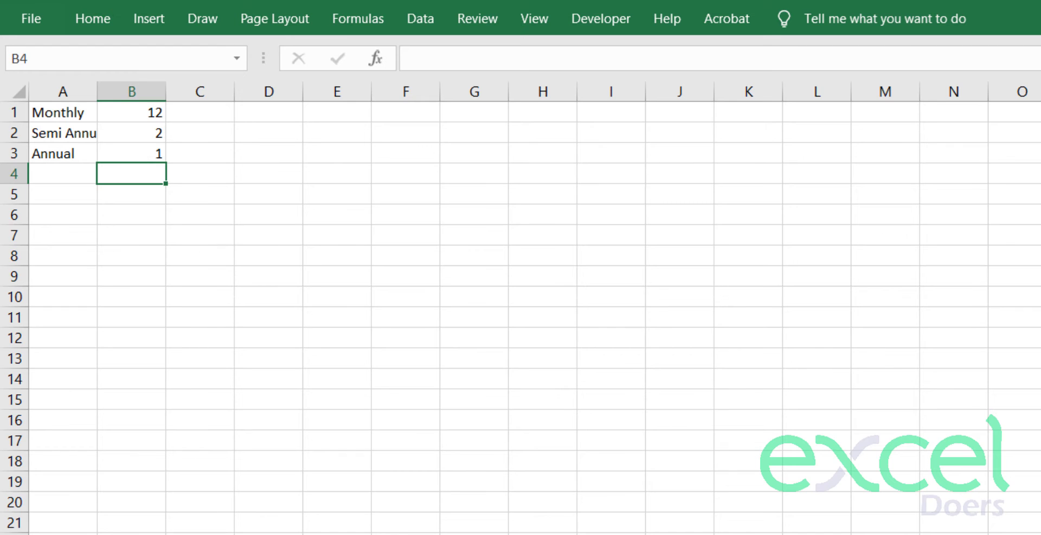
Calculate No of Period in a year in K6 of the Amortization Table sheet with =VLOOKUP(K5,Support!$A$1:$B$3,2,0)
click(151, 511)
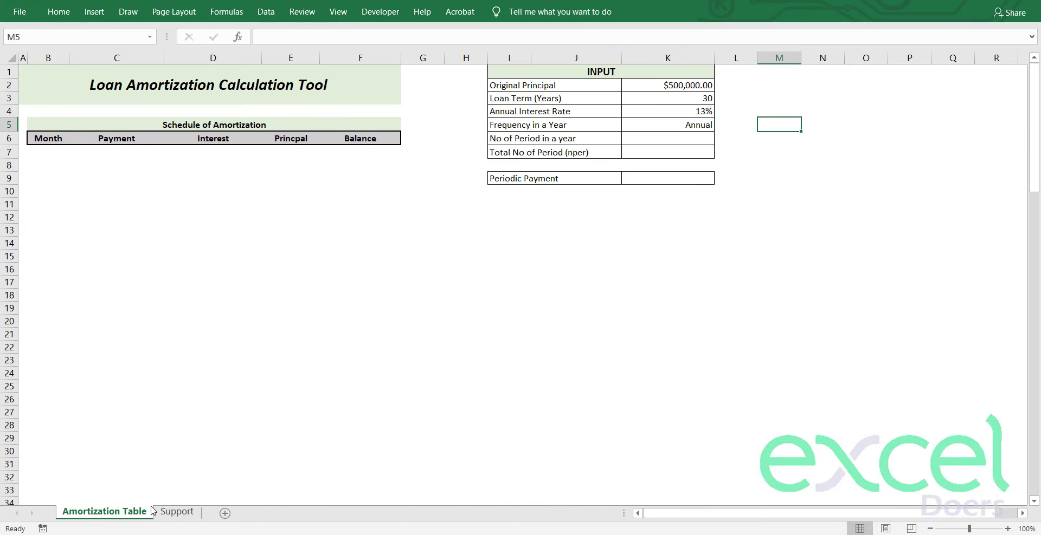
click(668, 137)
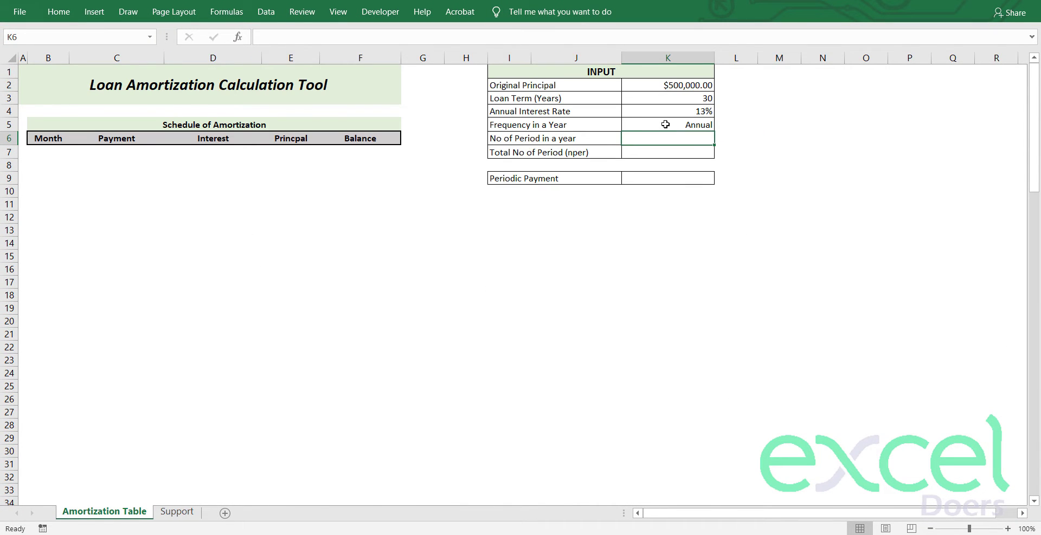
text(=vlo)
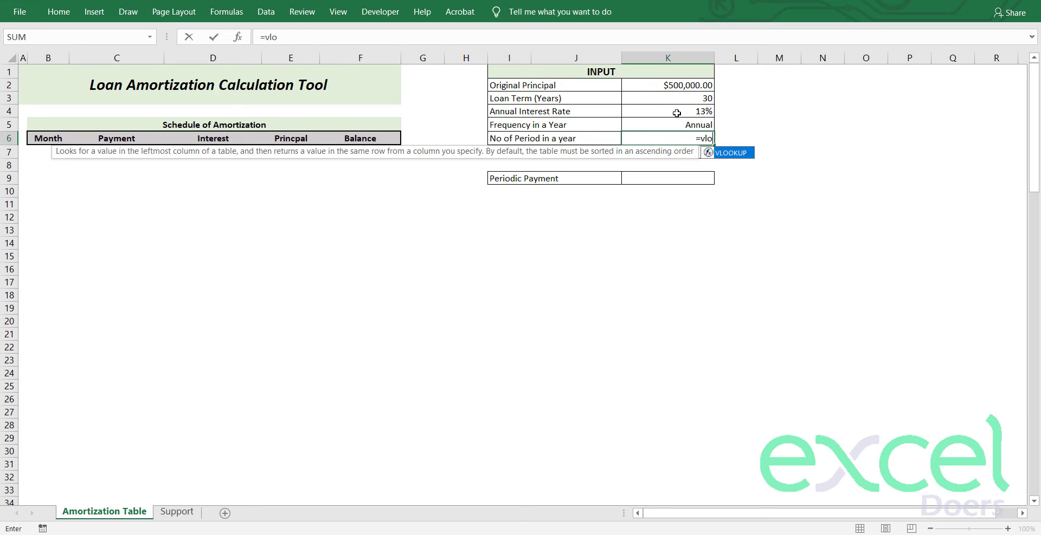
key(Tab)
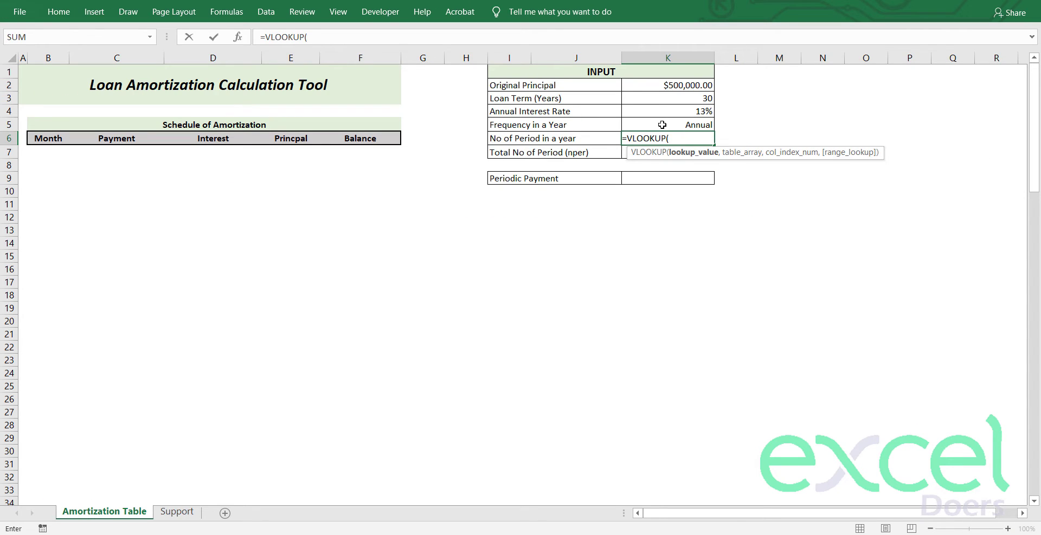
click(662, 125)
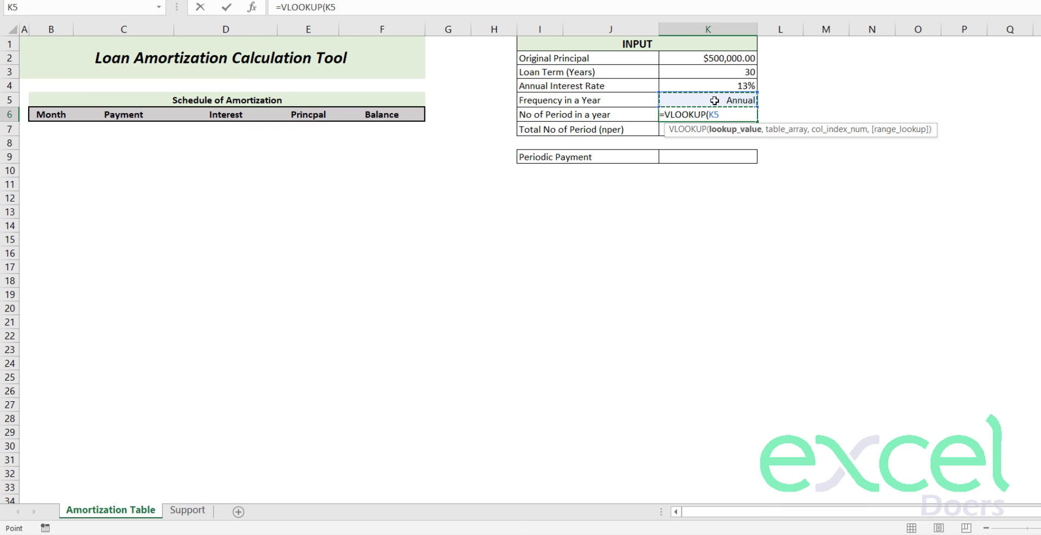
text(,)
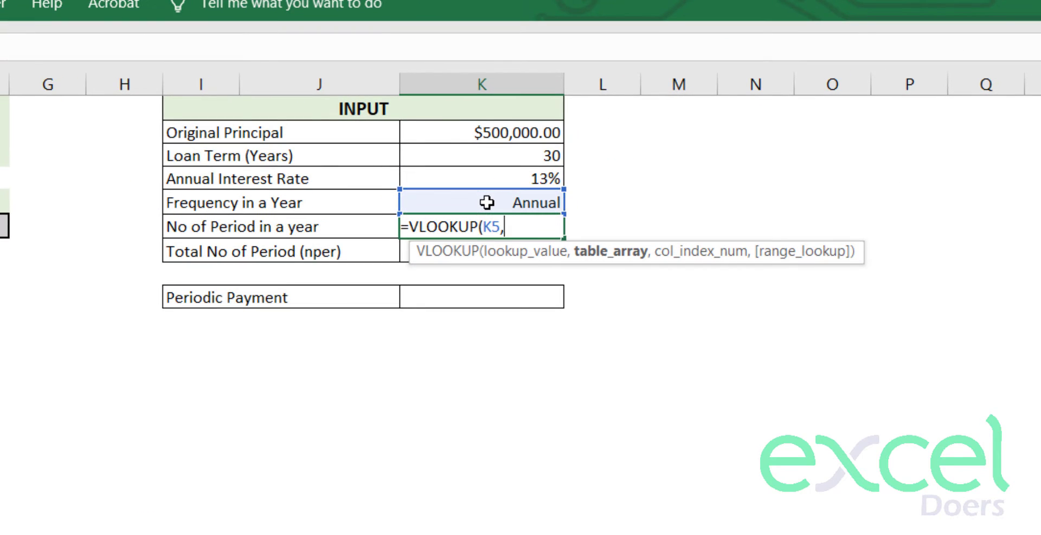
click(177, 512)
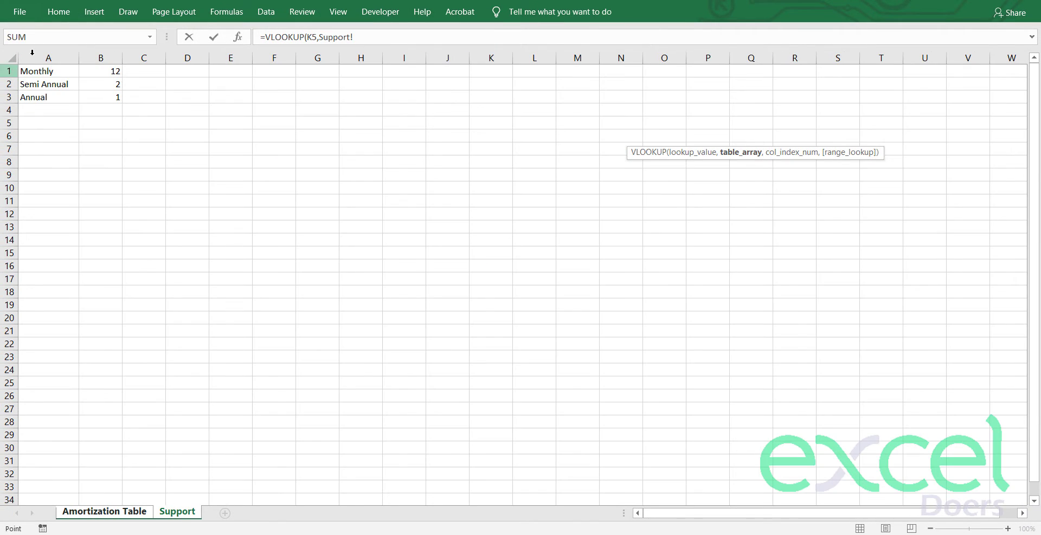
drag(70, 71, 100, 98)
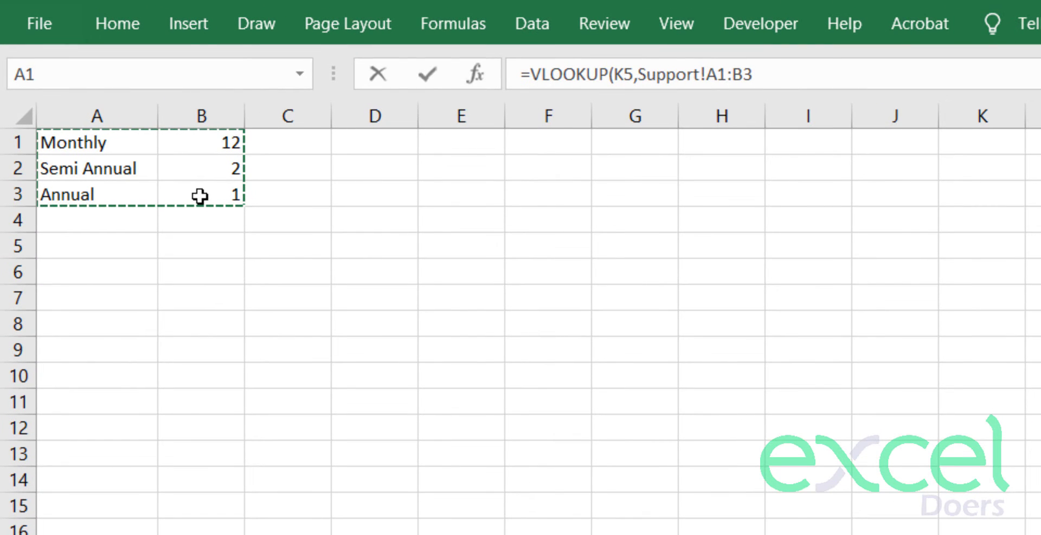
key(F4)
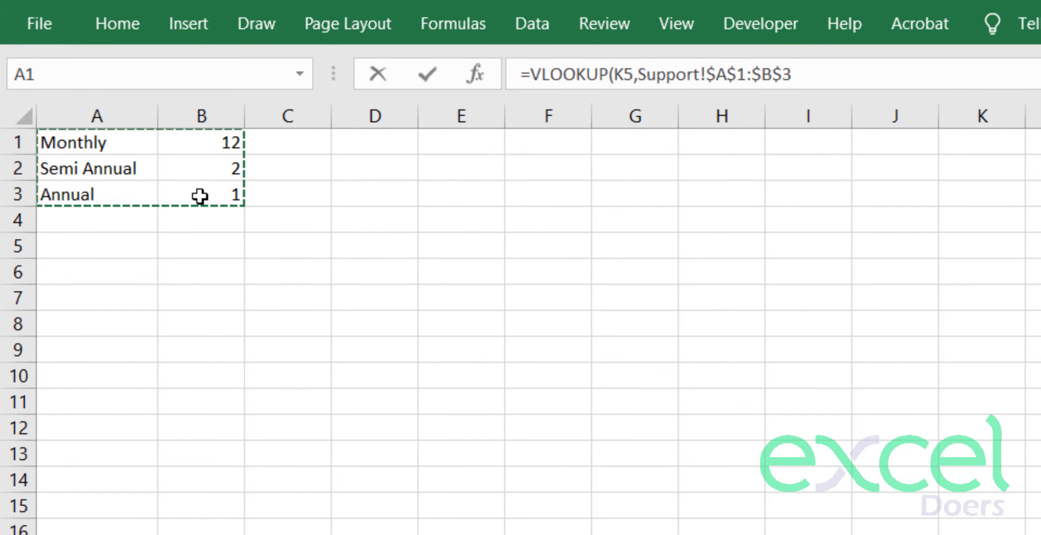
text(,)
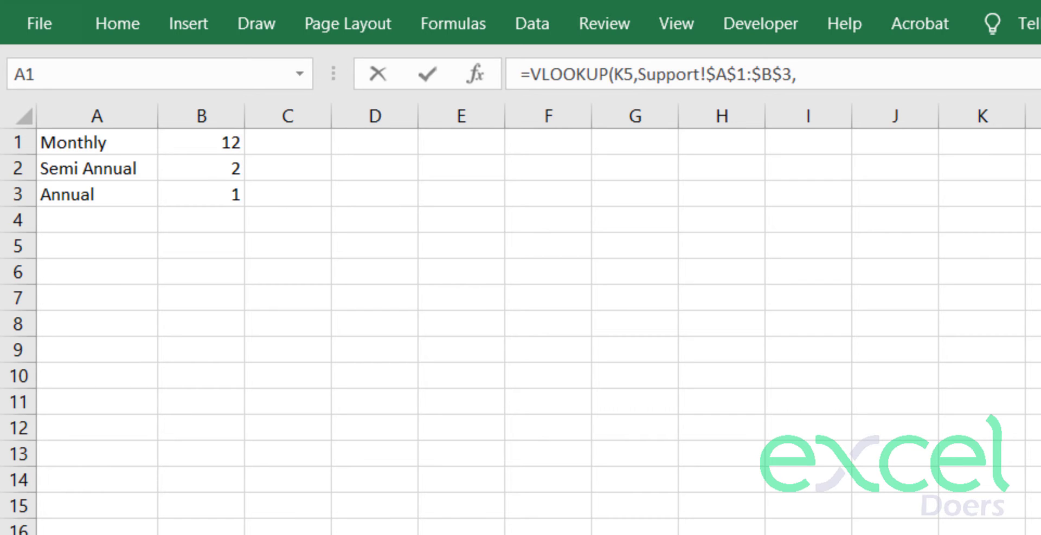
click(1007, 107)
text(2,)
text(0)
text())
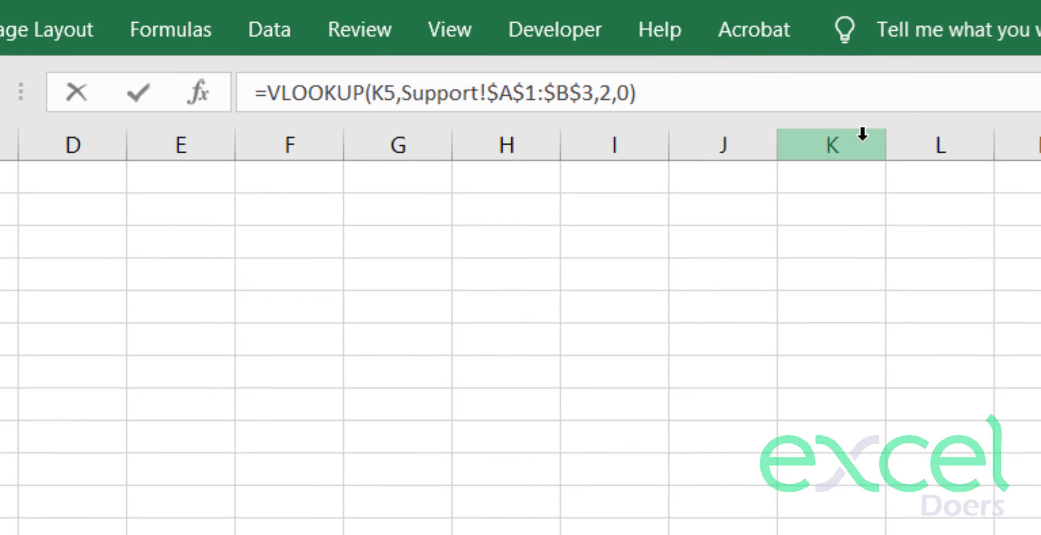
key(Return)
click(687, 139)
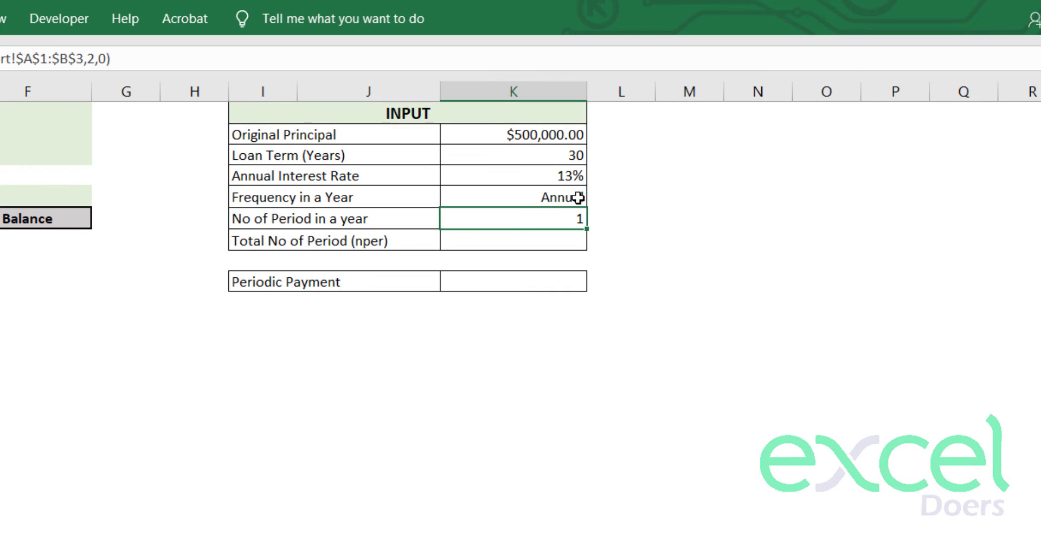
Test the period lookup by switching the frequency in K5 to Semi Annual, Monthly, Annual and back to Semi Annual
click(708, 126)
click(596, 199)
click(556, 228)
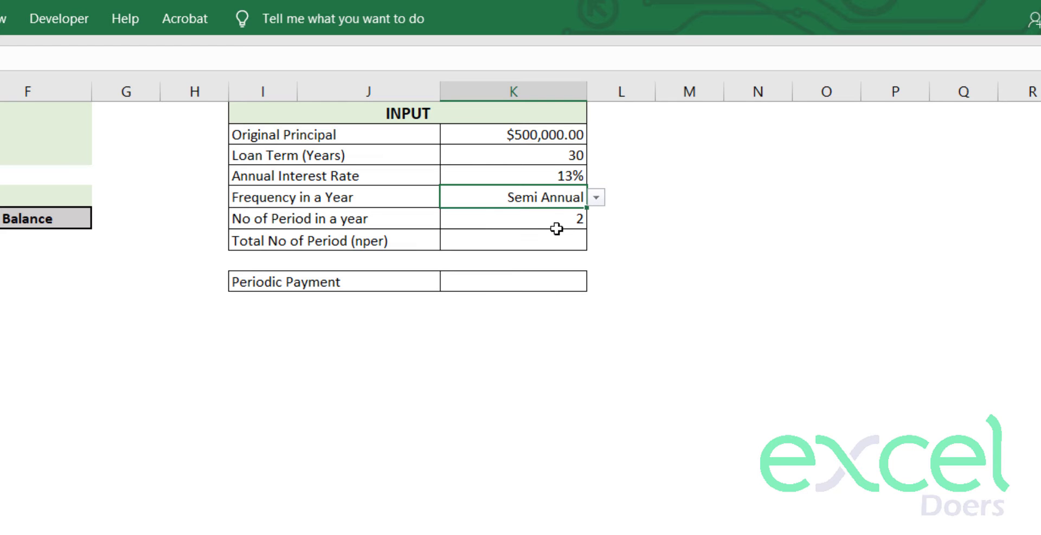
click(542, 217)
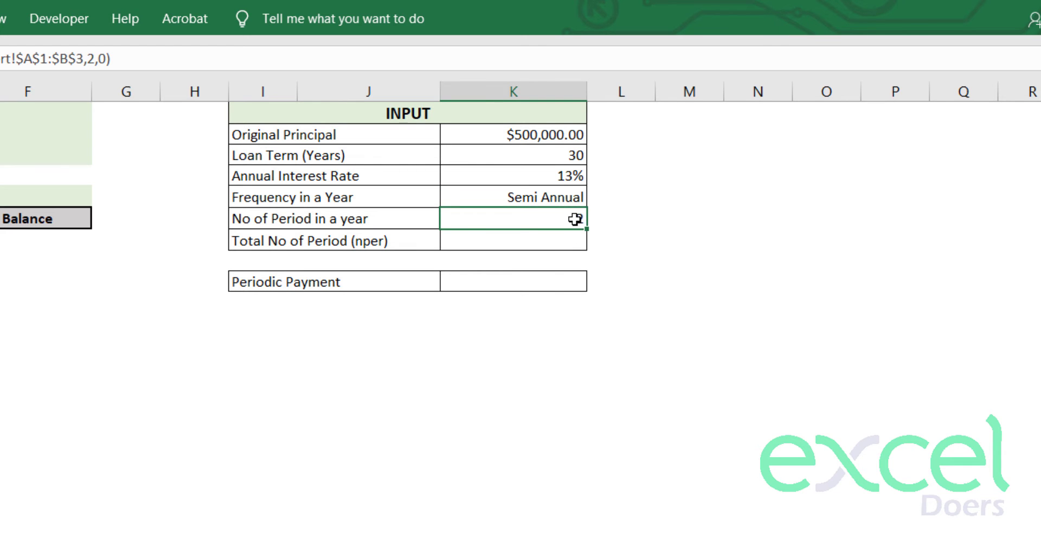
click(574, 196)
click(596, 197)
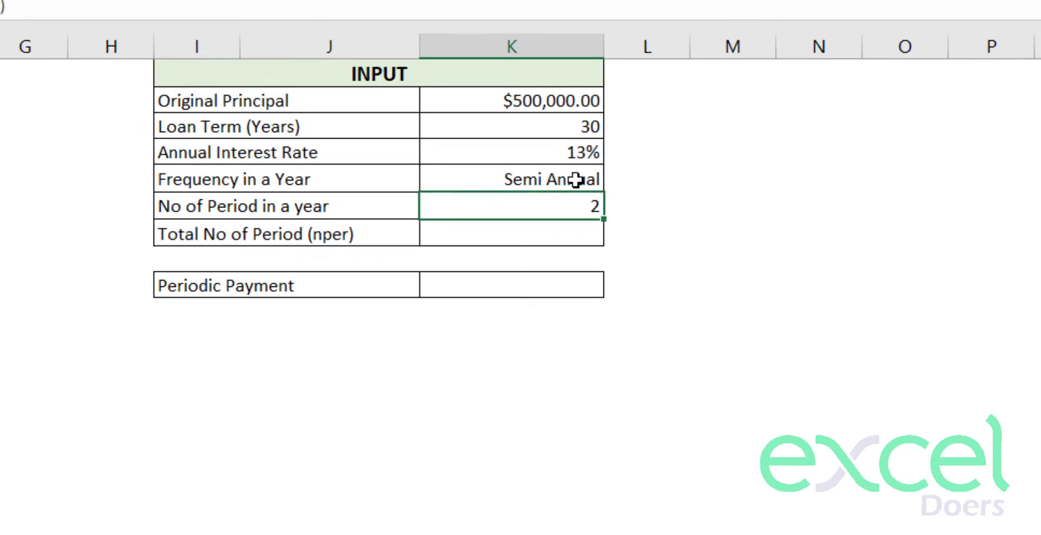
click(560, 199)
click(564, 205)
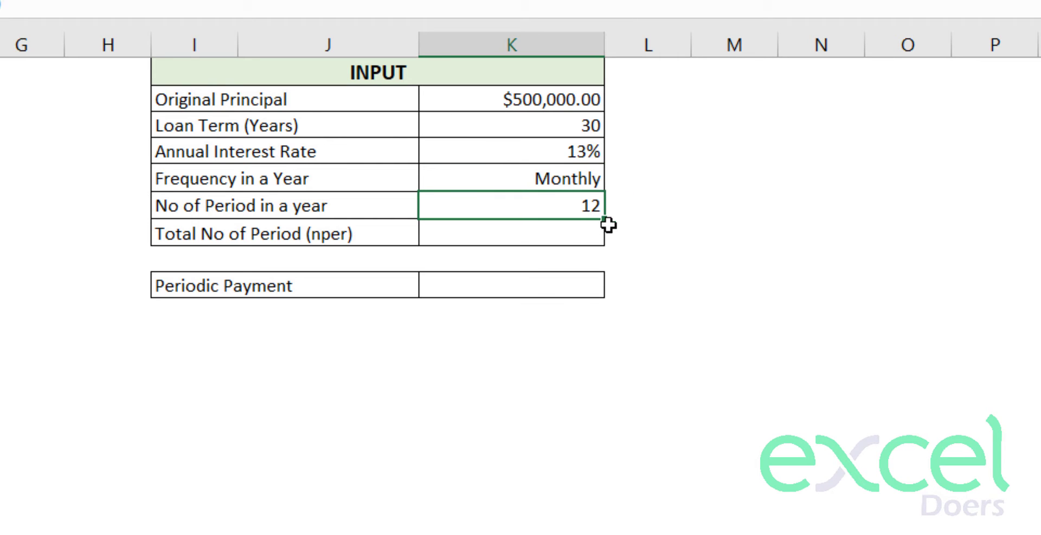
click(599, 187)
click(618, 182)
click(553, 233)
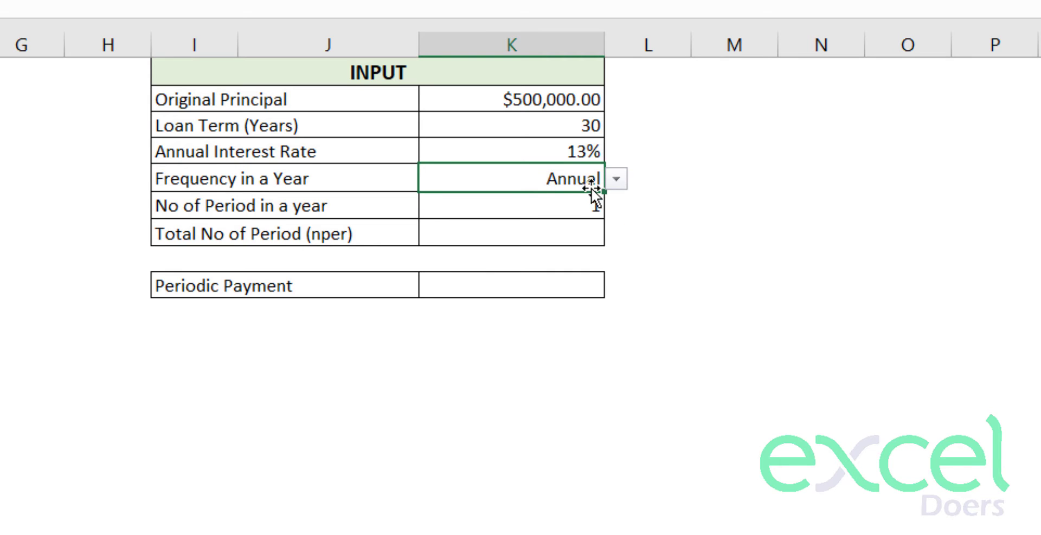
click(617, 179)
click(571, 234)
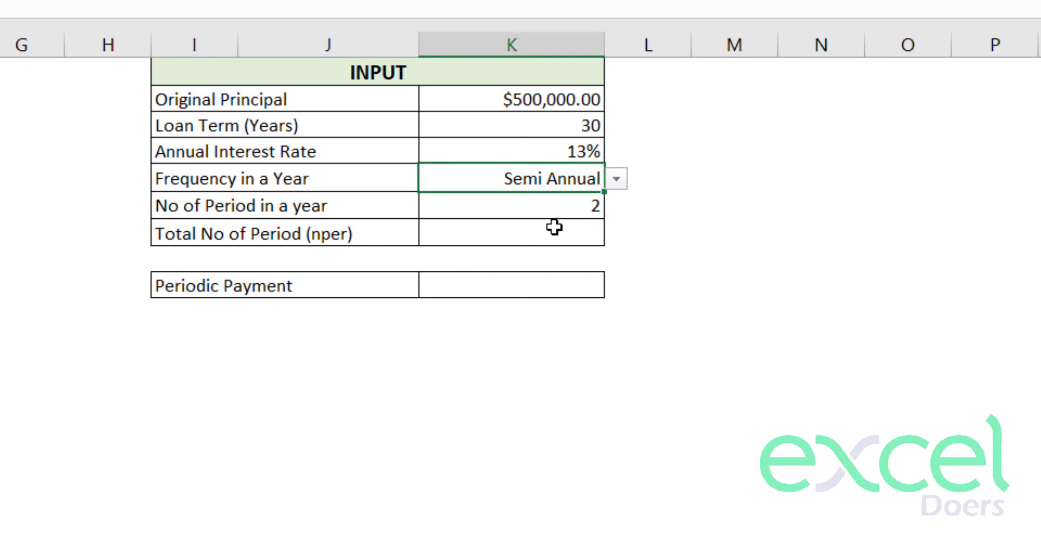
Calculate Total No of Period (nper) in K7 by multiplying the loan term by the periods per year, =K3*K6
click(480, 239)
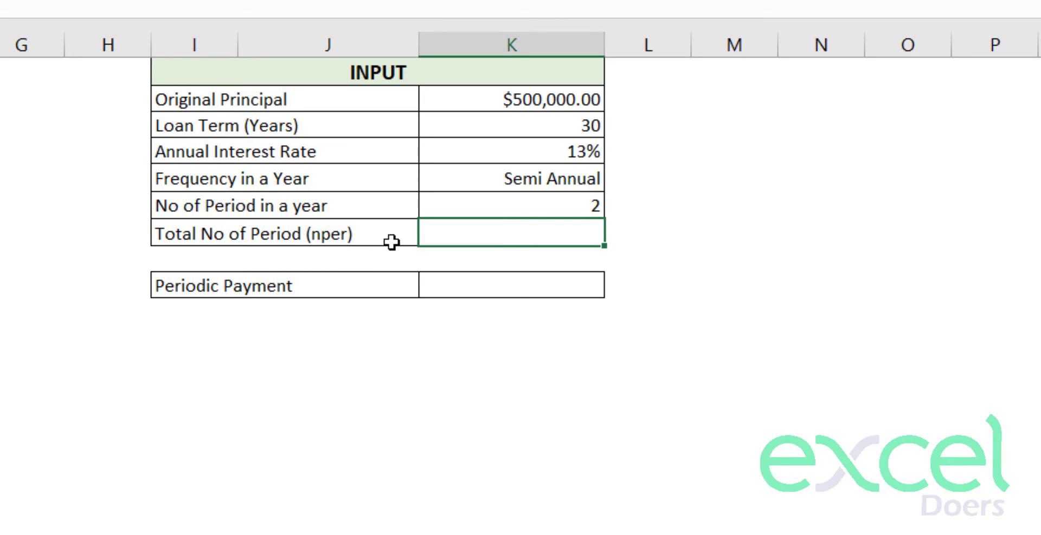
click(545, 129)
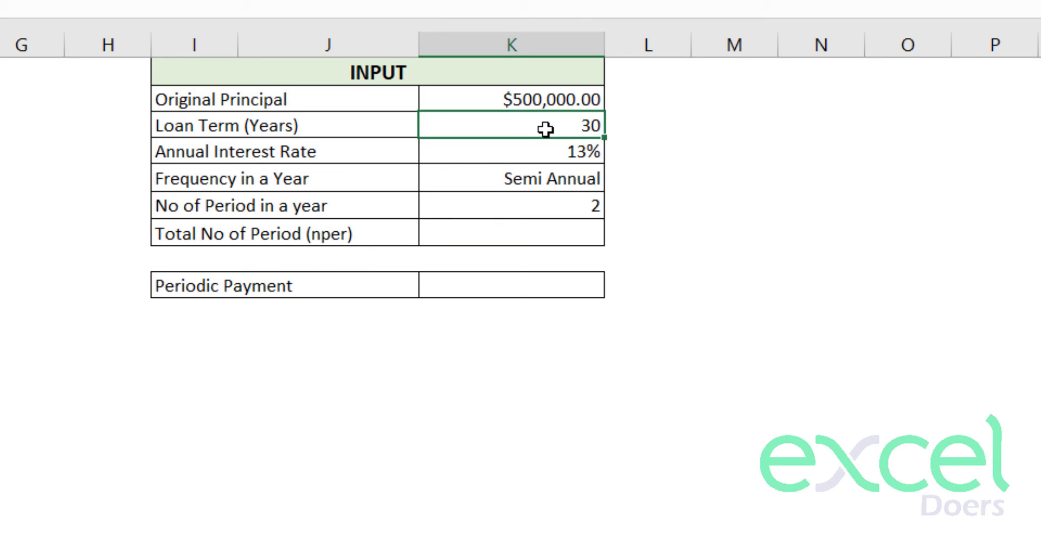
click(504, 233)
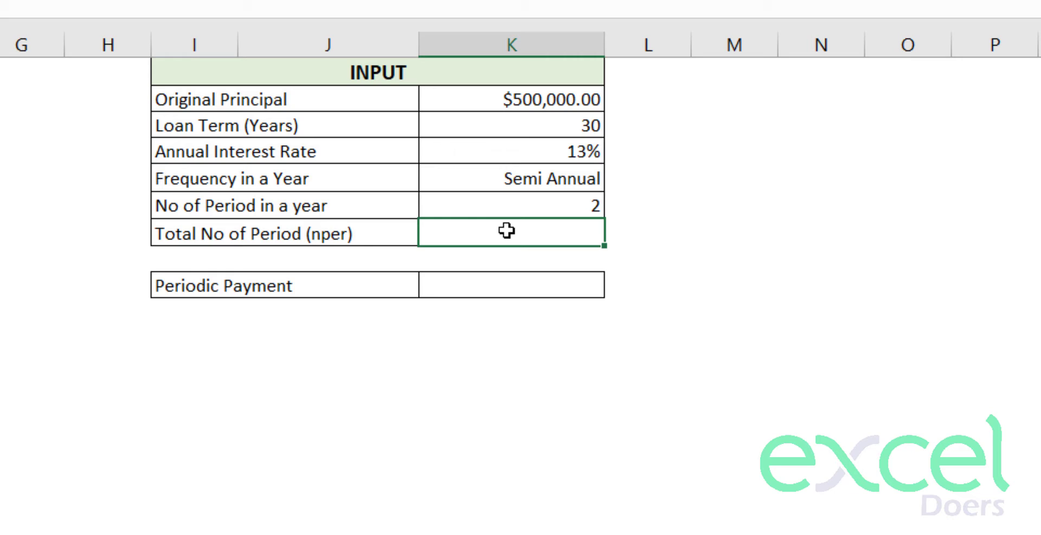
text(=)
click(549, 127)
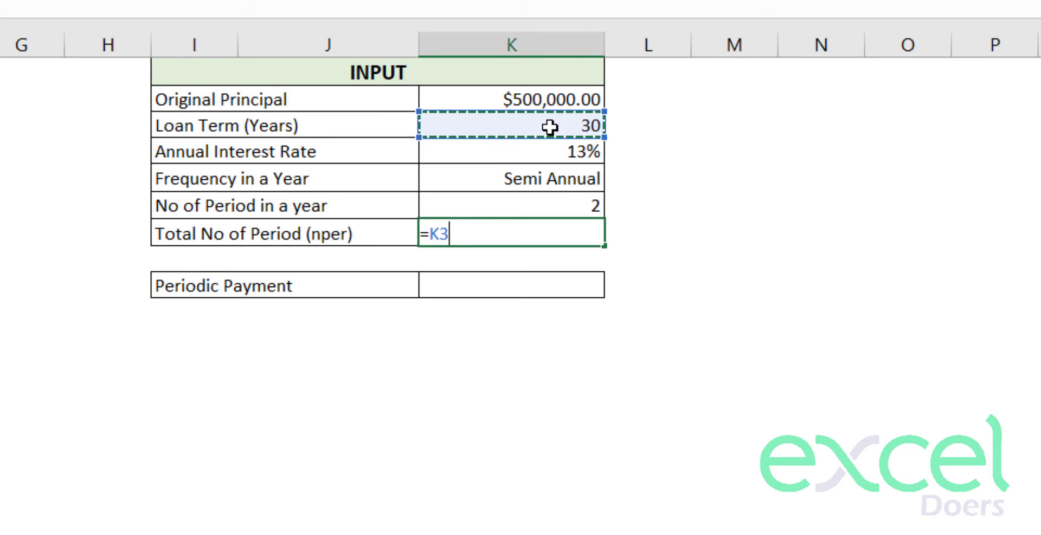
text(*)
click(550, 204)
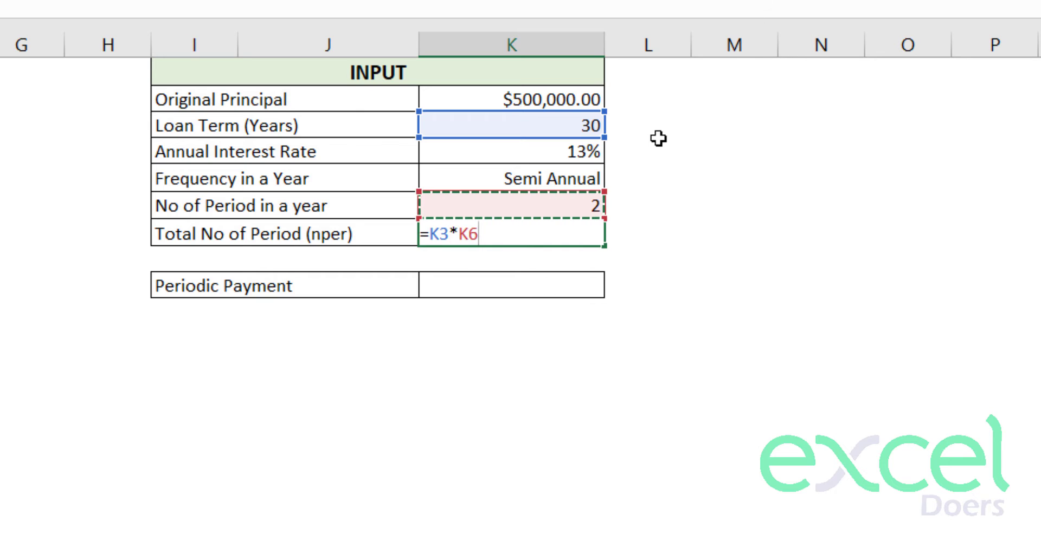
key(Return)
click(574, 235)
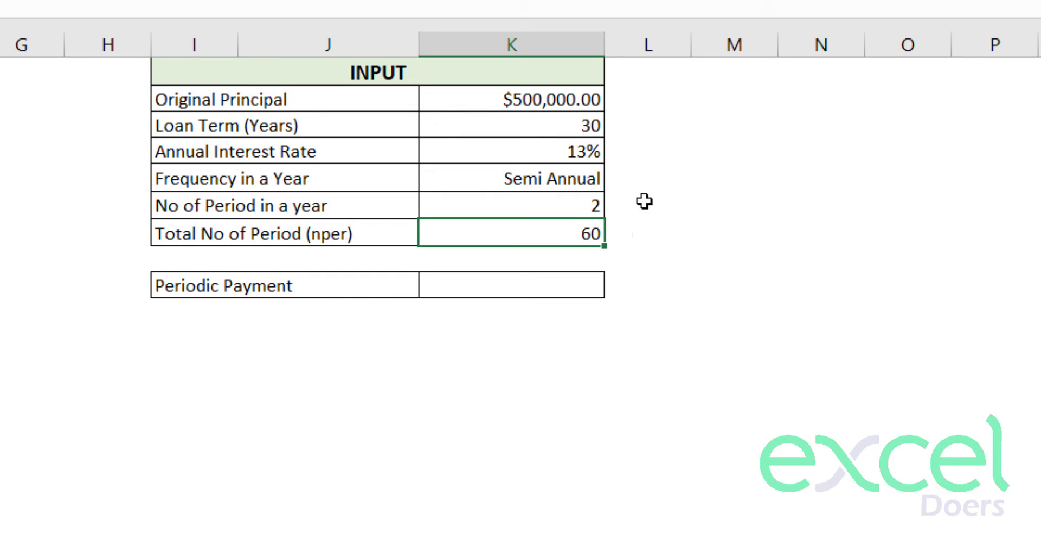
Test the total period formula by setting the frequency in K5 to Monthly and finally to Annual
click(575, 175)
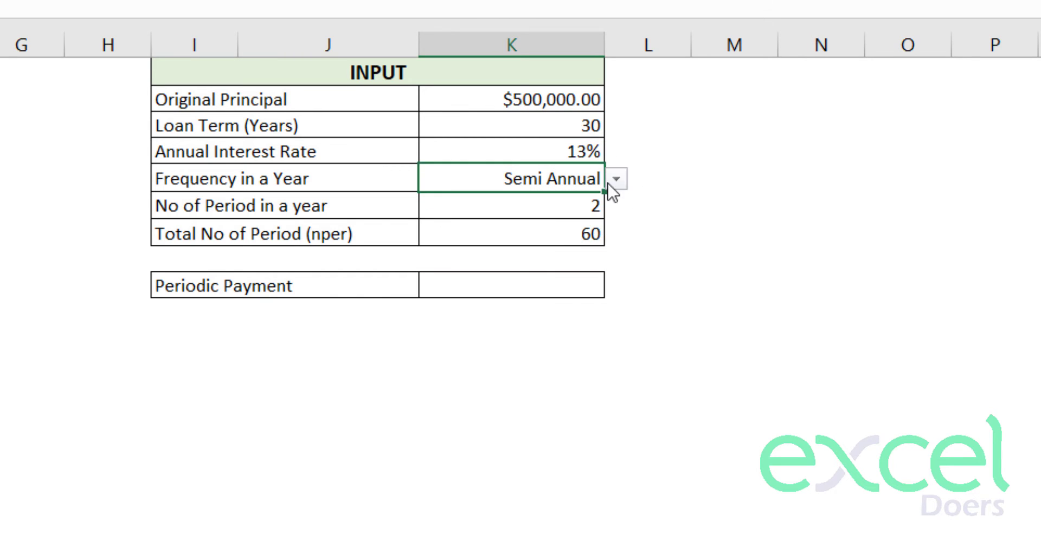
click(614, 182)
click(586, 202)
click(562, 235)
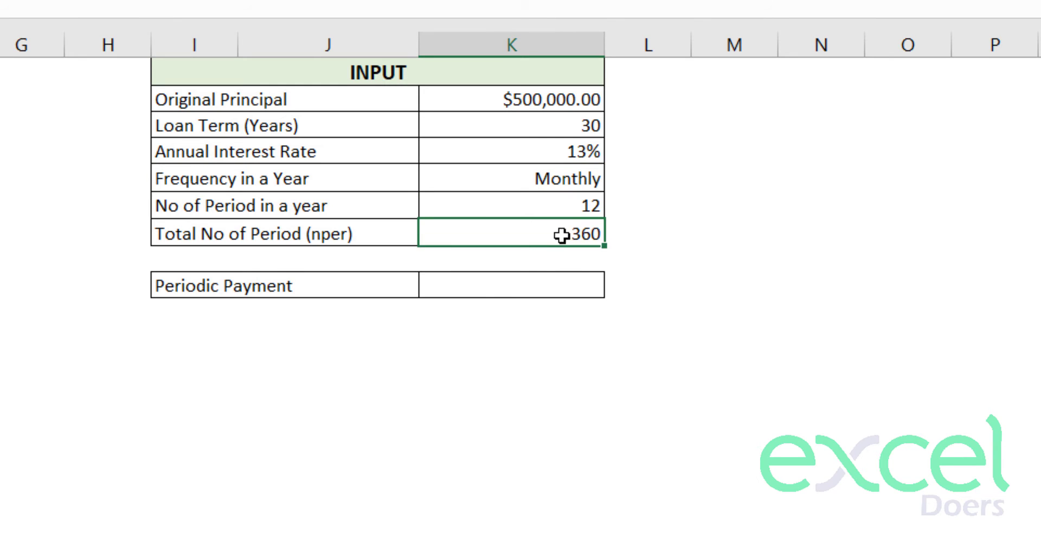
click(595, 180)
click(616, 180)
click(536, 237)
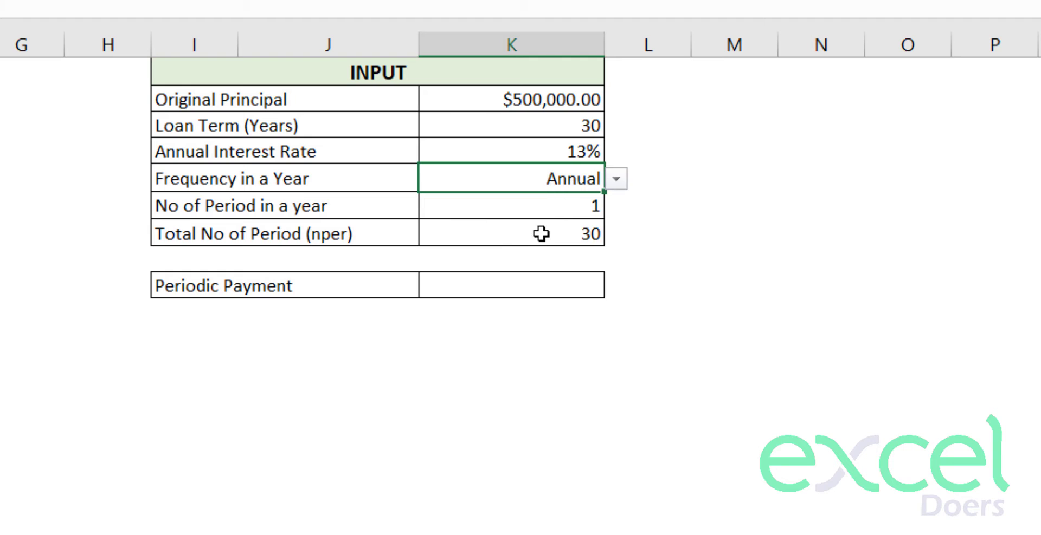
click(578, 230)
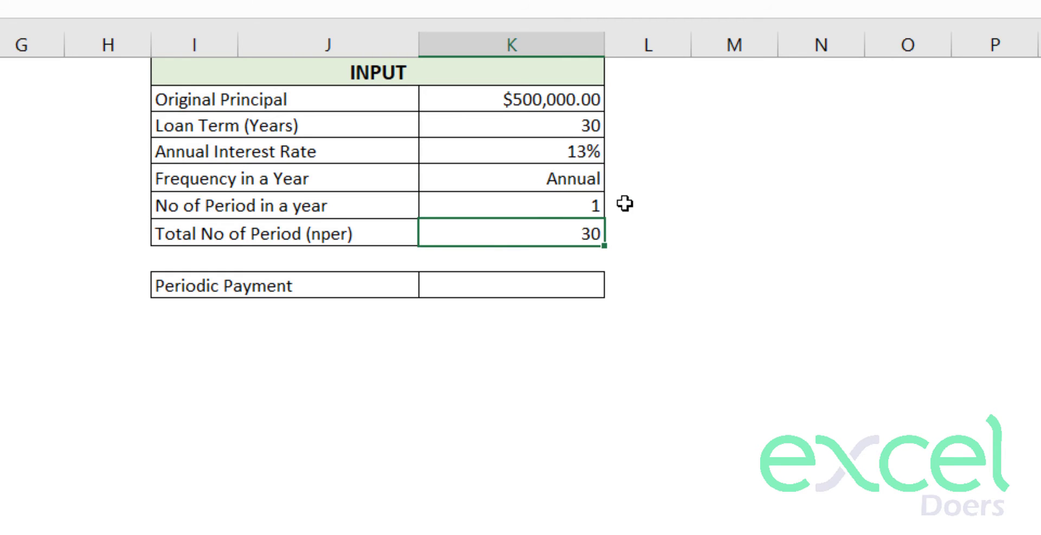
Extend the Periodic Payment label below the input table to read "Periodic Payment / Installment"
click(559, 124)
click(480, 284)
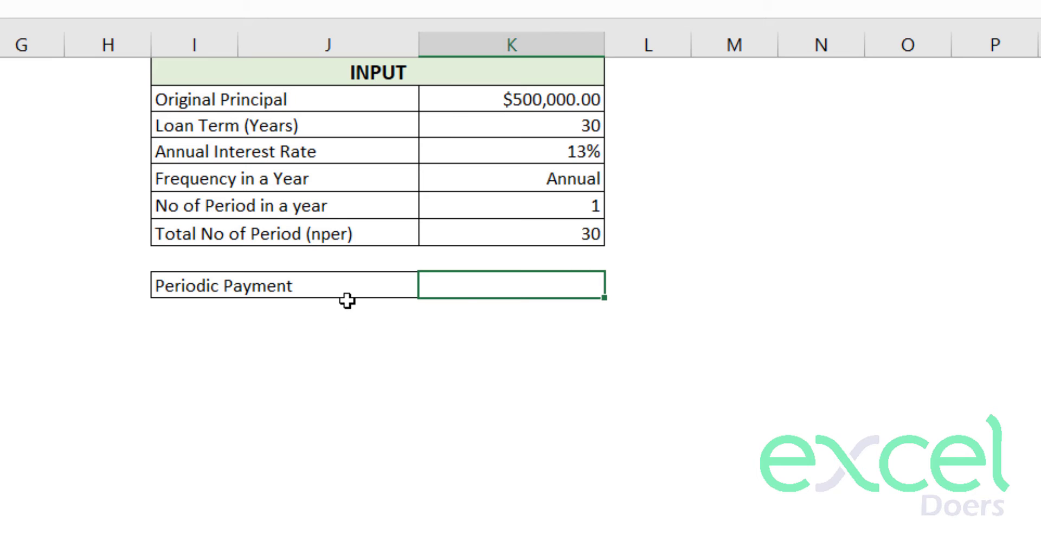
double_click(336, 285)
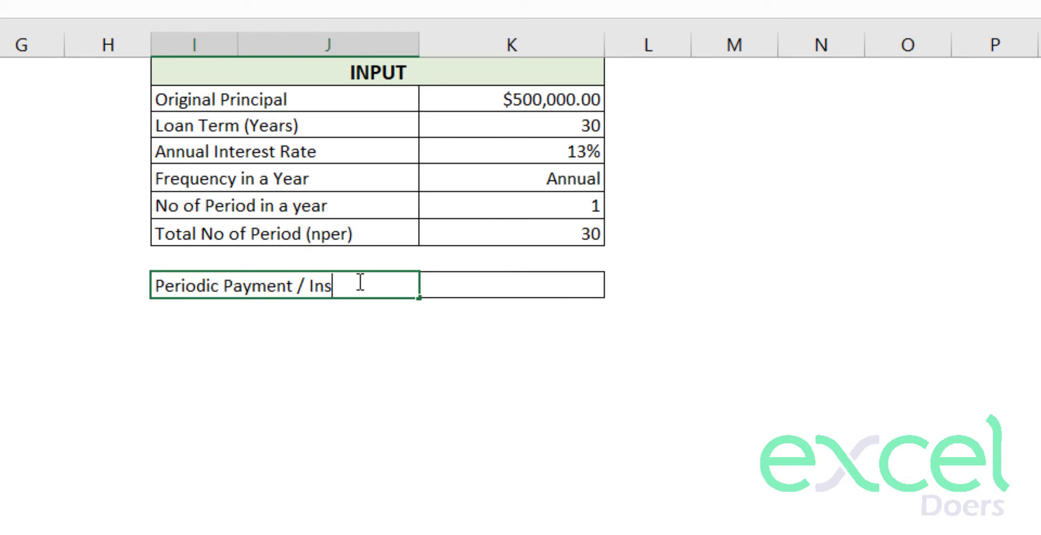
text(/ Instalm)
key(BackSpace)
text(lment)
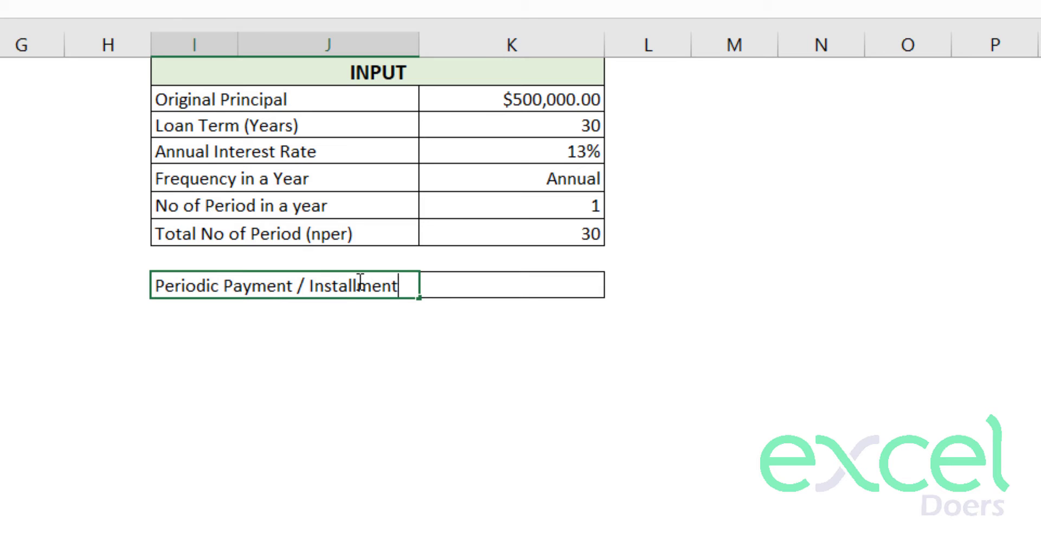
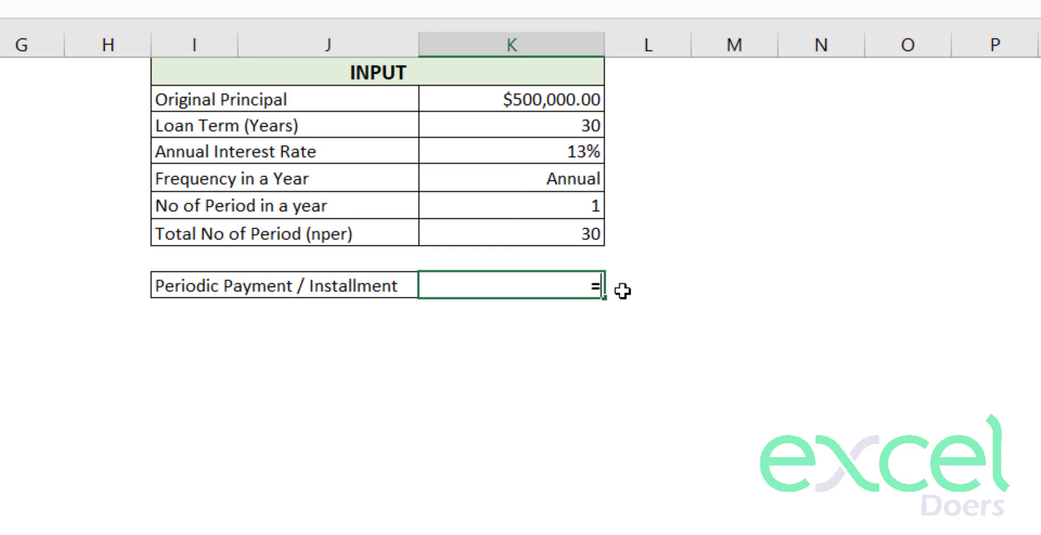
Calculate the periodic payment in K9 with =PMT($K$4/$K$6,$K$7,-K2), negating the principal
text(pmt)
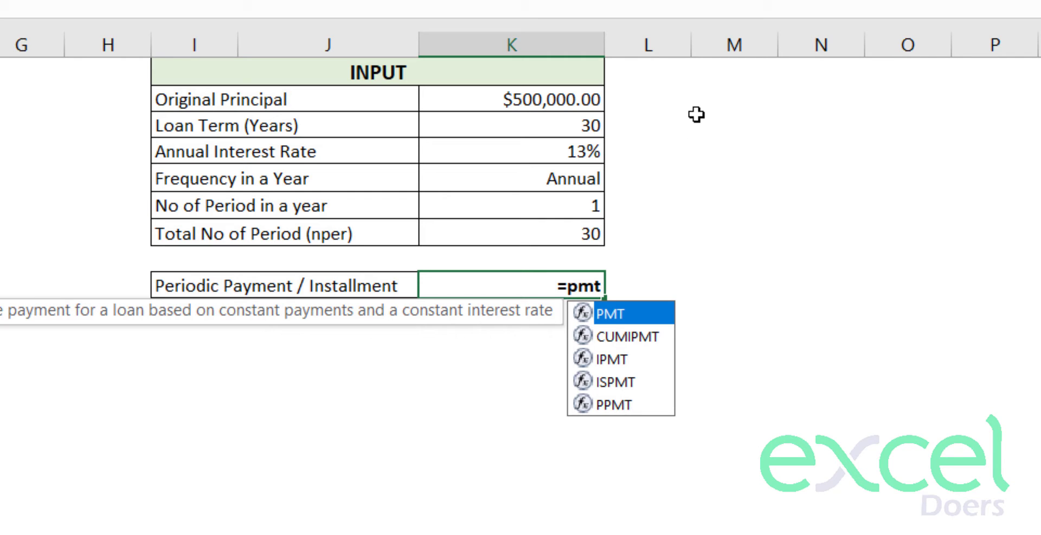
text(()
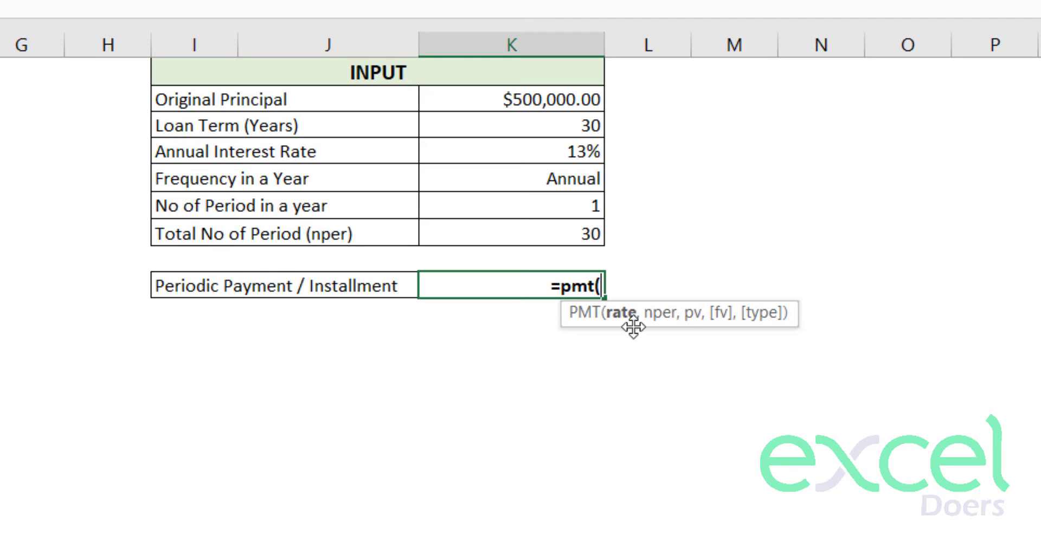
click(572, 156)
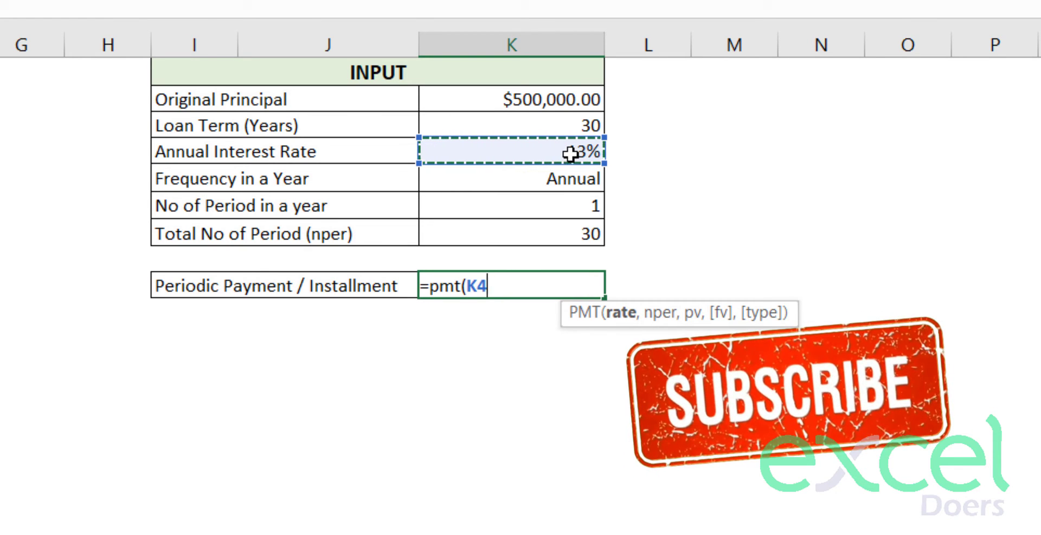
key(F4)
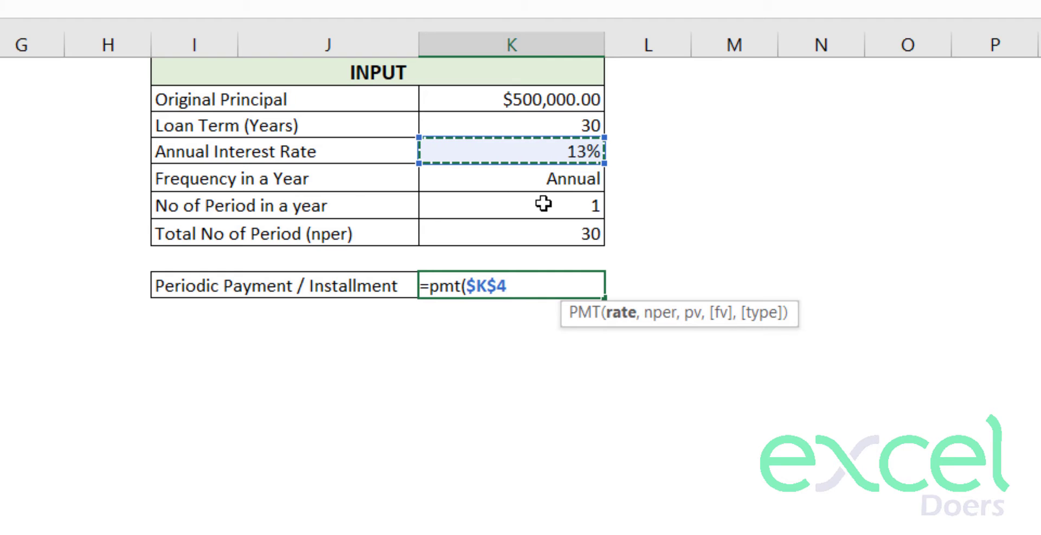
text(/)
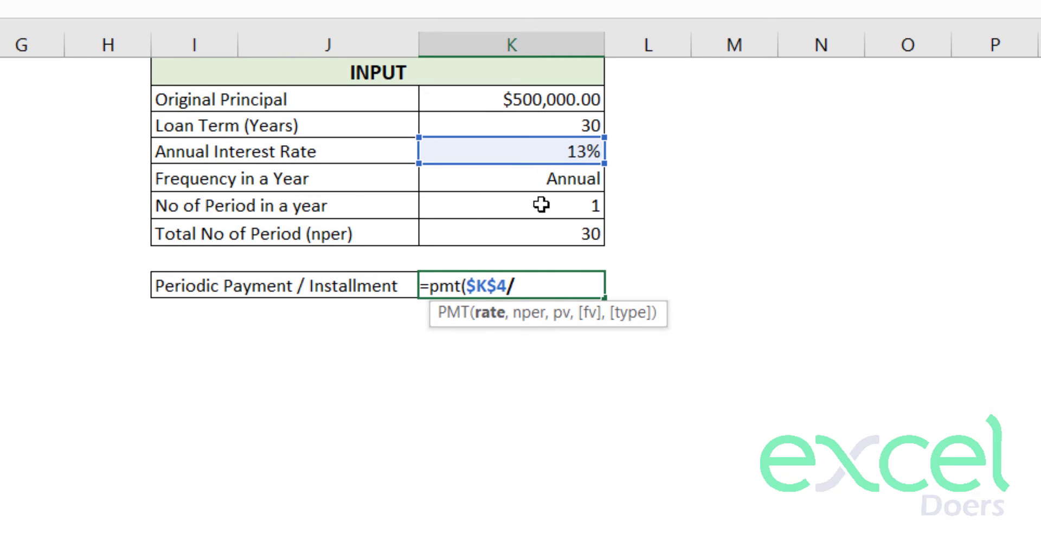
click(538, 206)
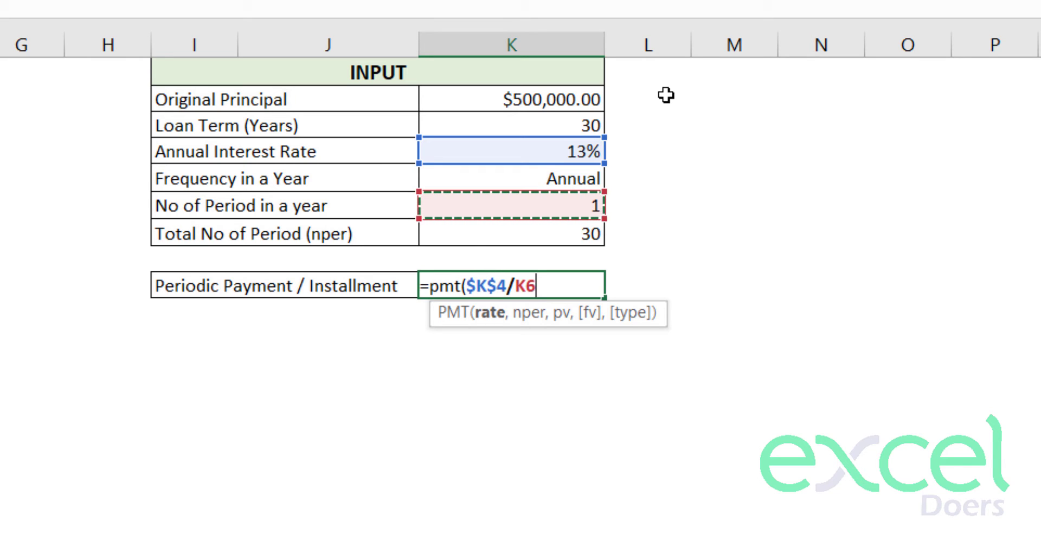
key(F4)
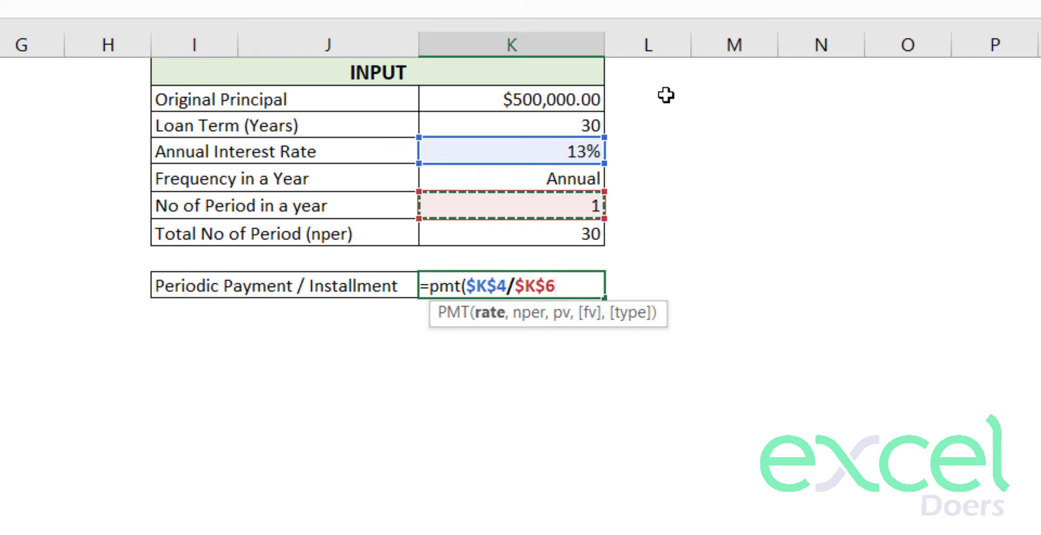
text(,)
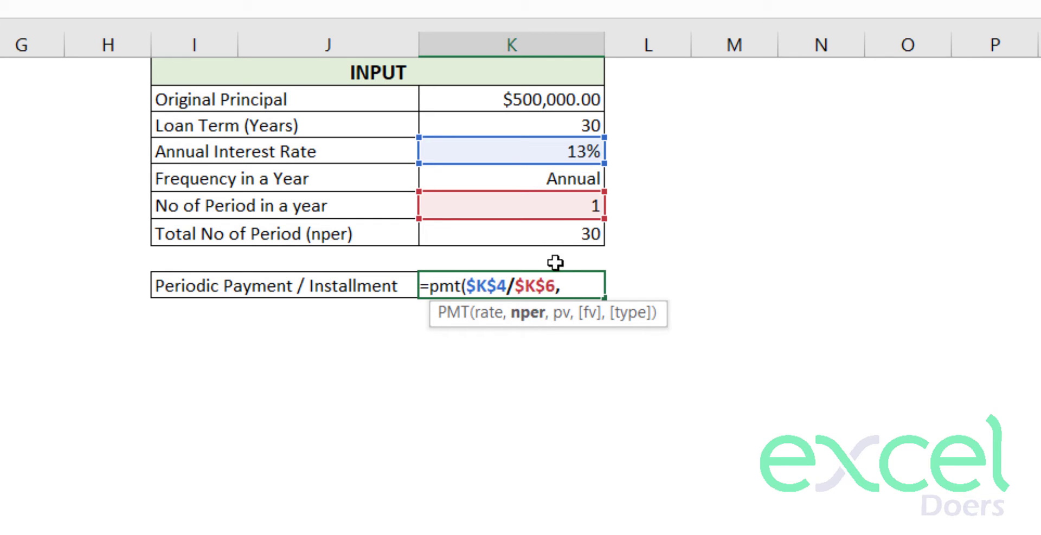
click(538, 235)
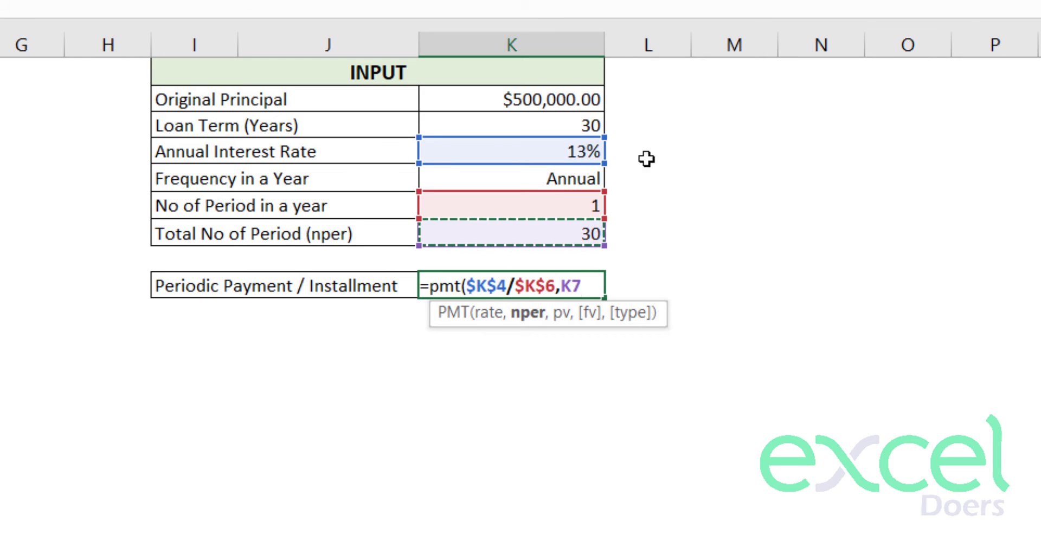
key(F4)
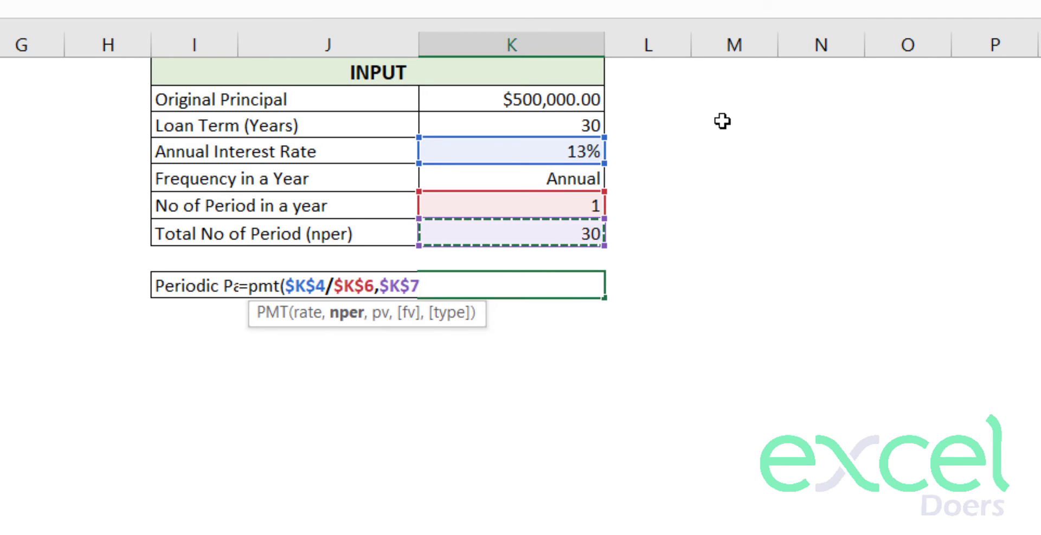
text(,)
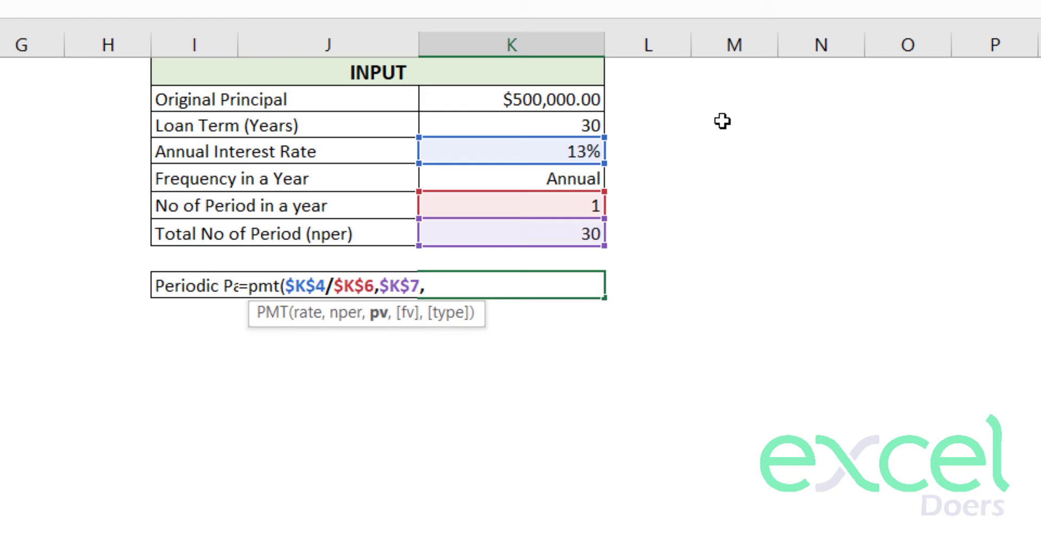
click(503, 104)
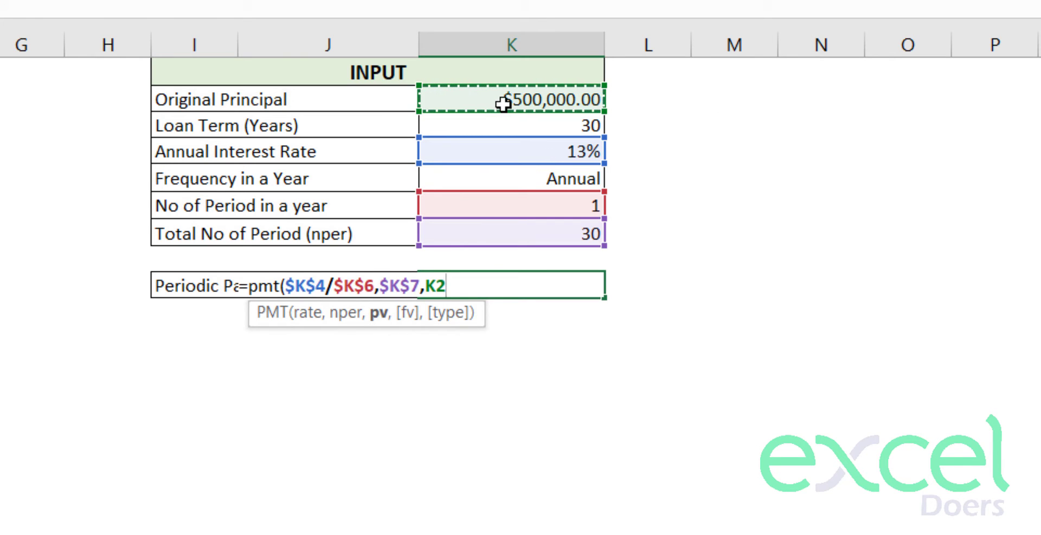
click(426, 287)
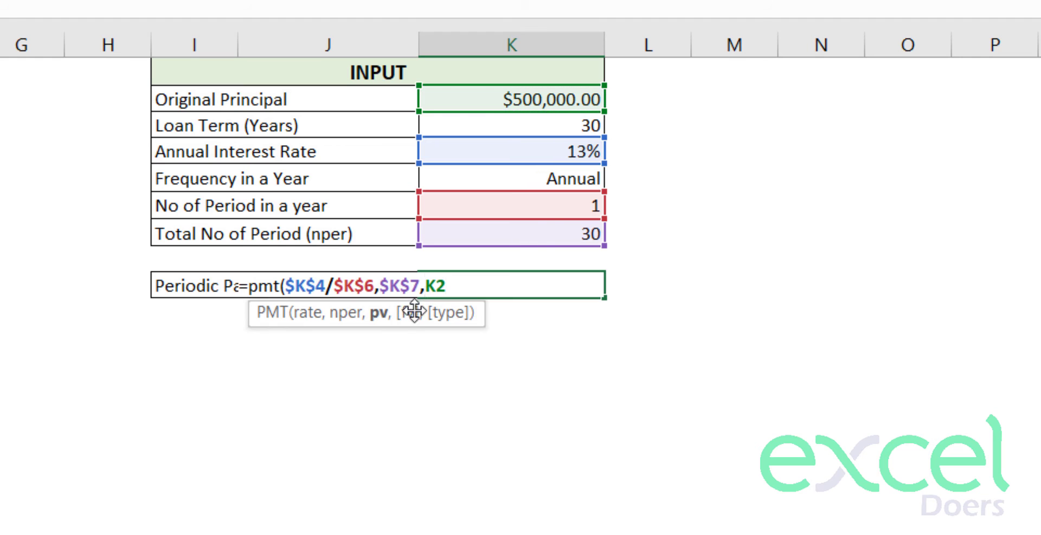
text(-)
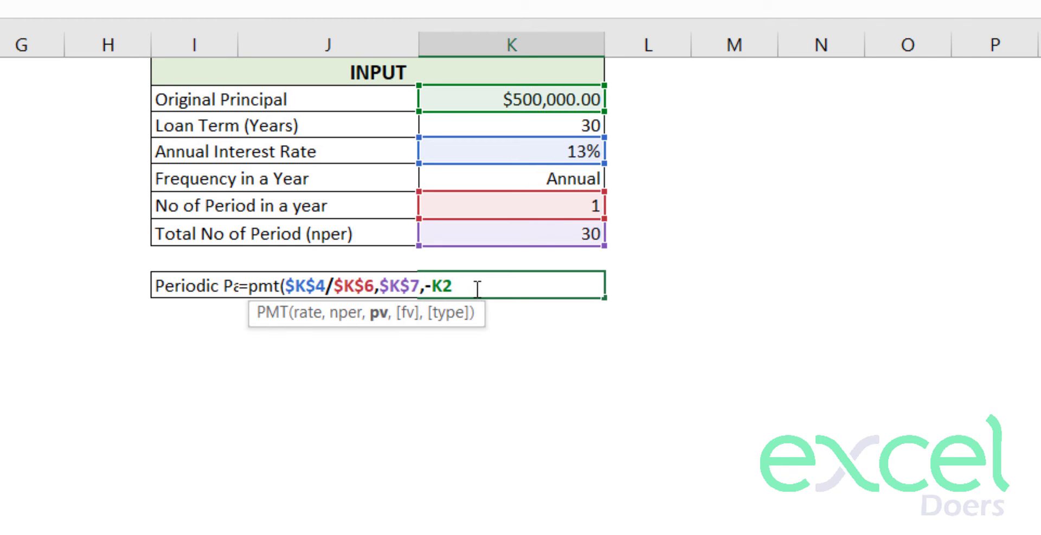
key(Return)
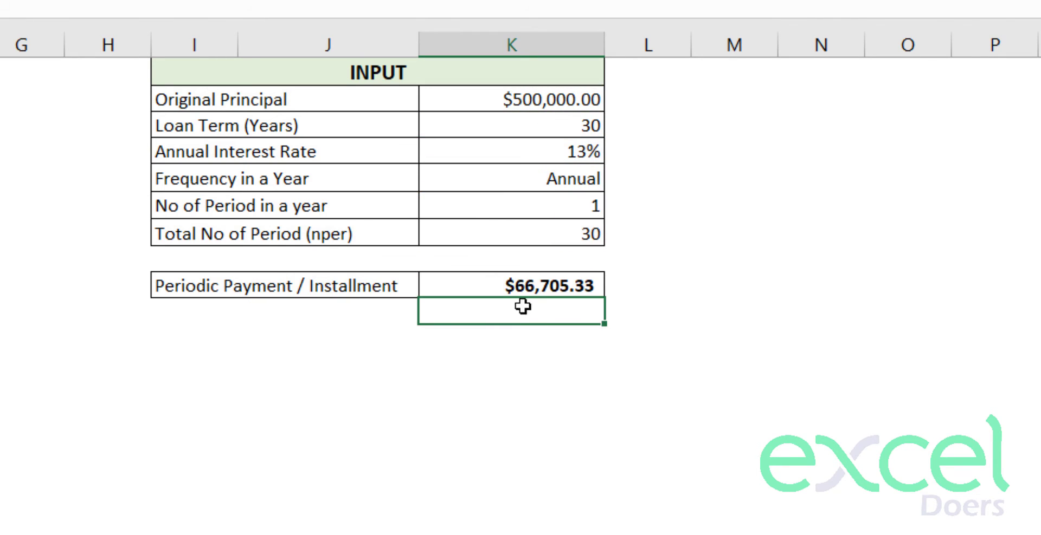
click(515, 283)
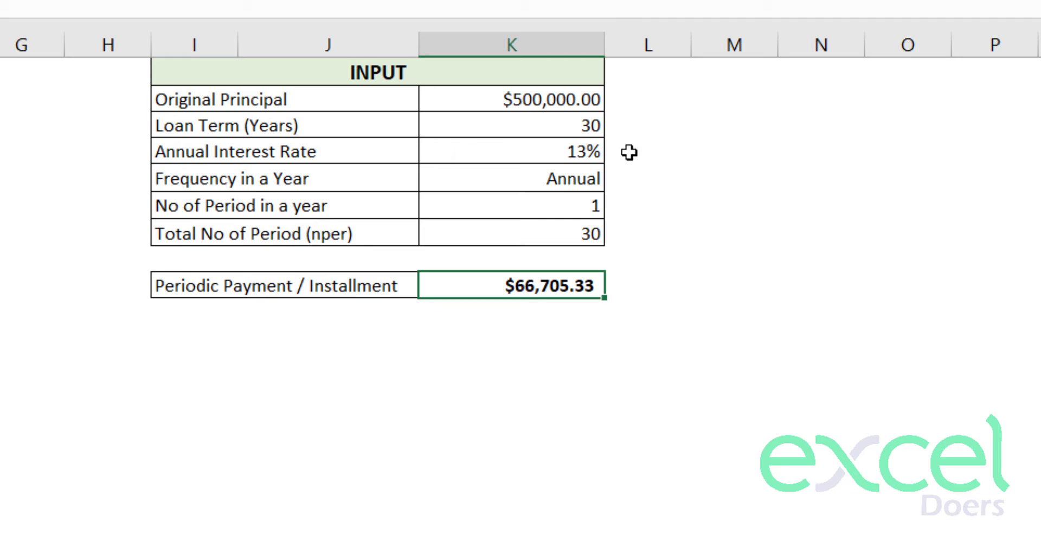
Test the payment formula by switching the frequency in K5 to Semi Annual and finally to Monthly
click(537, 117)
click(539, 99)
click(539, 128)
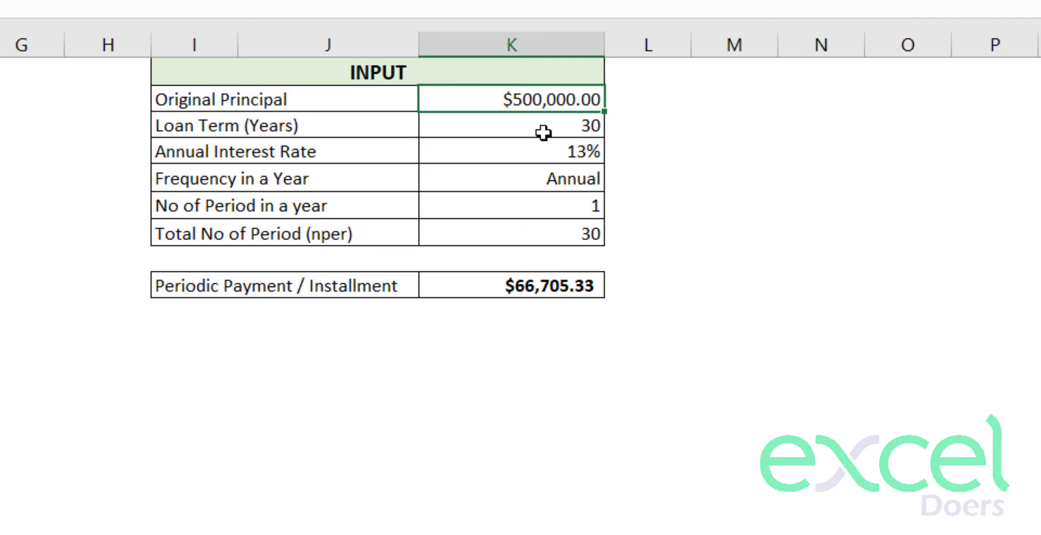
click(591, 181)
click(617, 178)
click(549, 221)
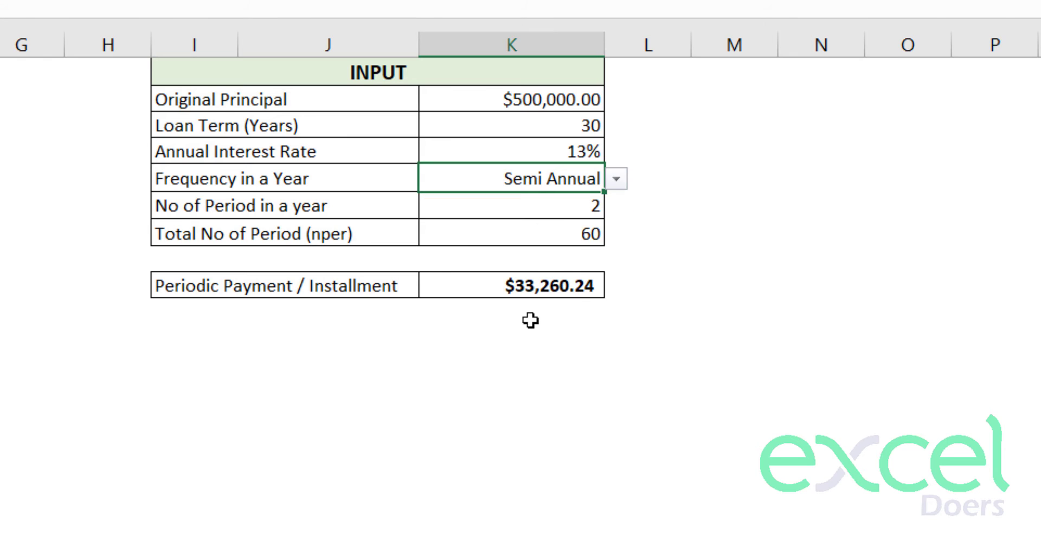
click(534, 286)
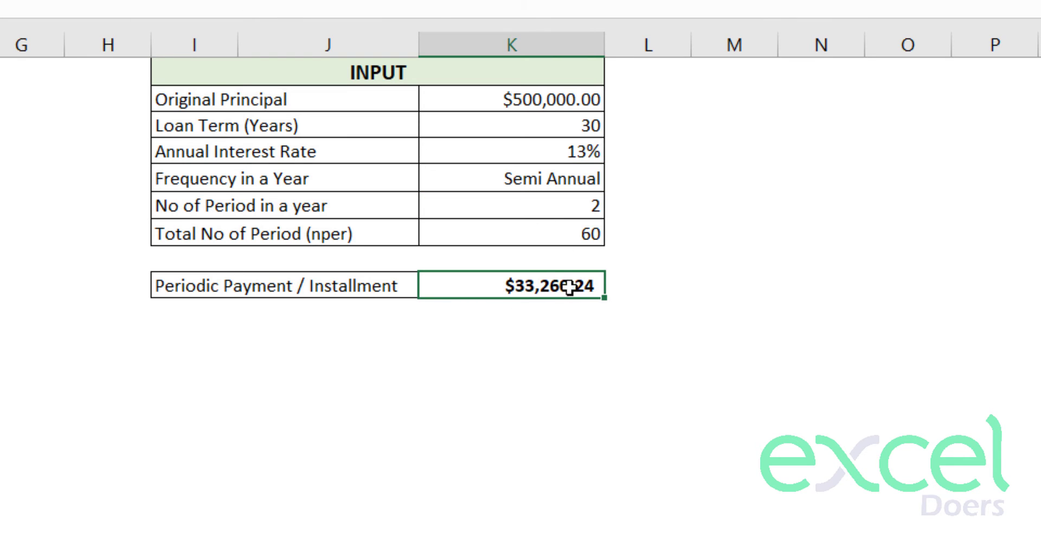
click(598, 177)
click(616, 178)
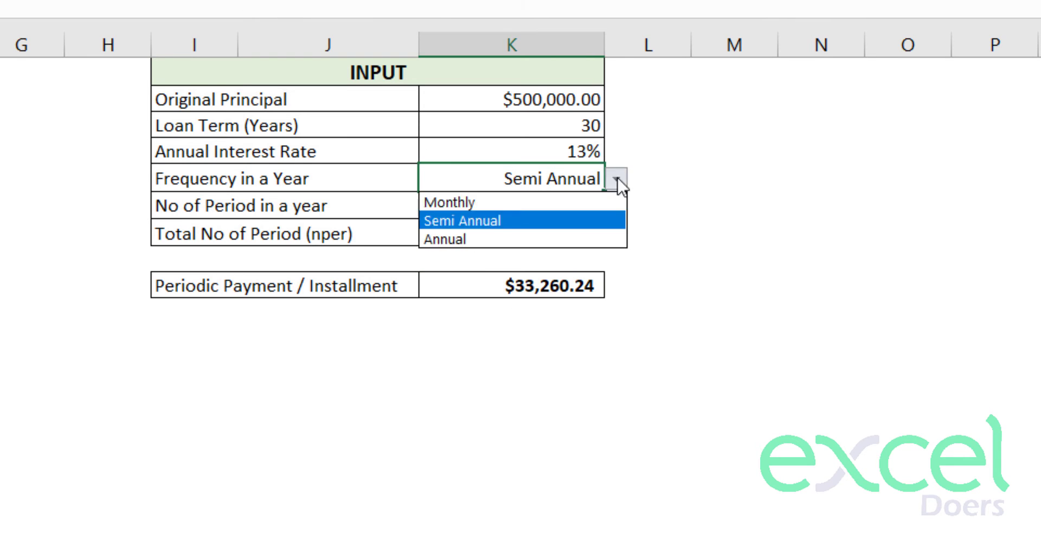
click(586, 194)
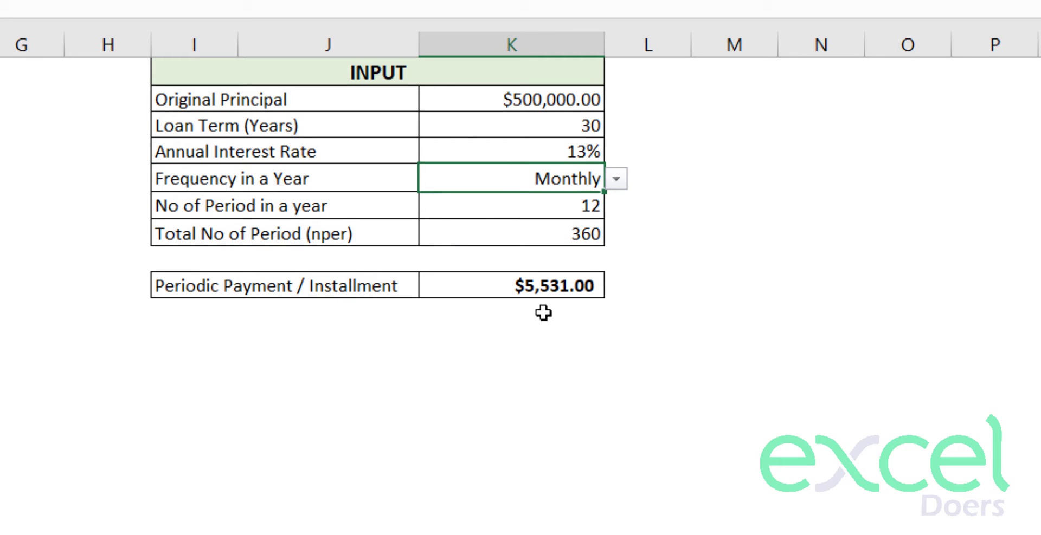
click(530, 284)
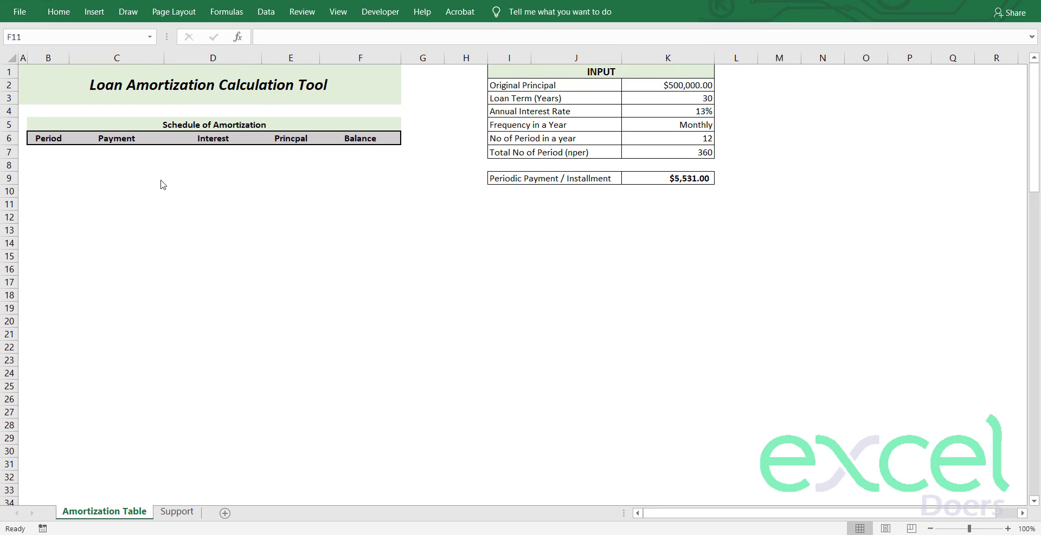
Enter 0 as the first period of the amortization schedule in B7
click(158, 168)
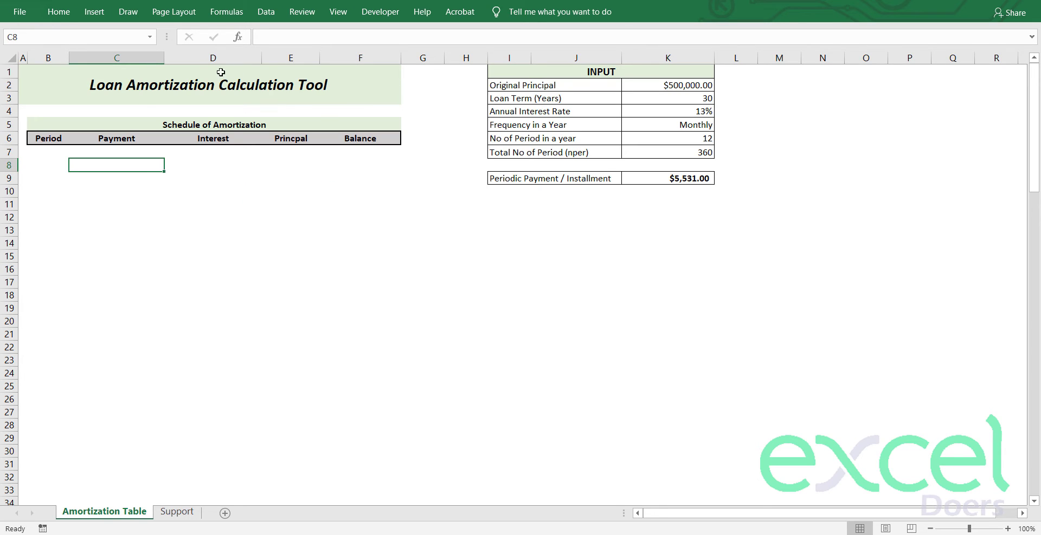
click(37, 152)
text(0)
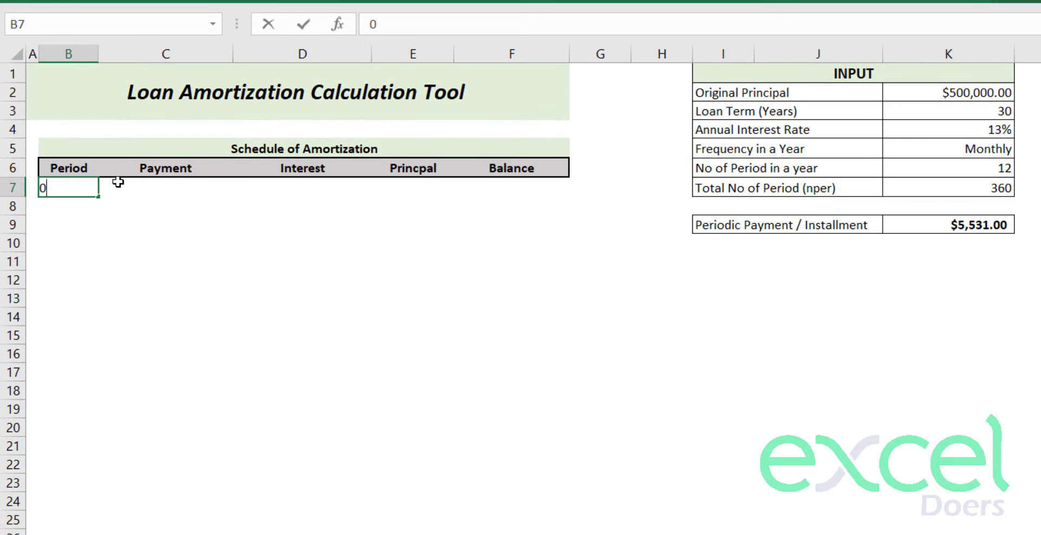
key(Return)
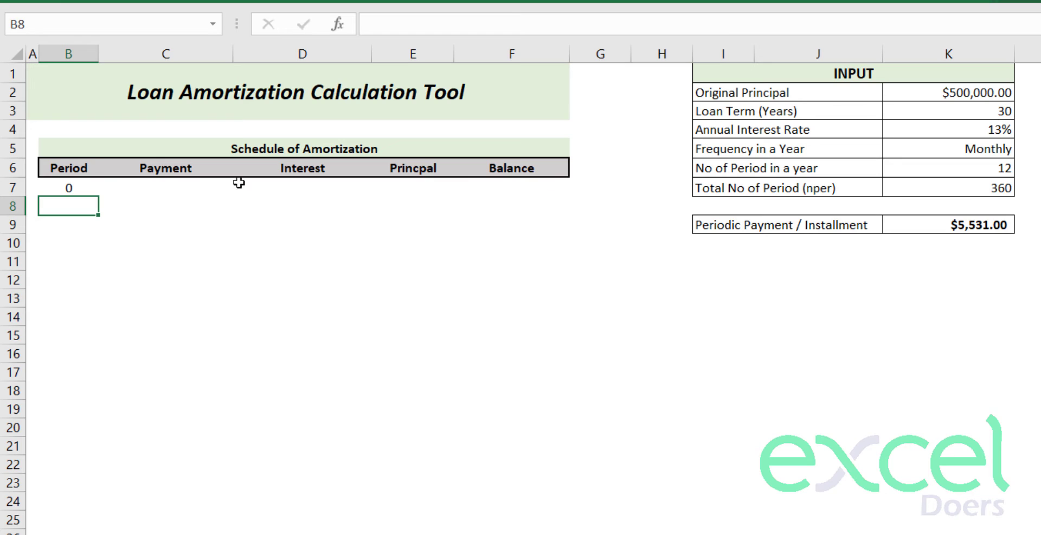
Link the period 0 balance in F7 to the original principal with =K2
drag(144, 190, 404, 197)
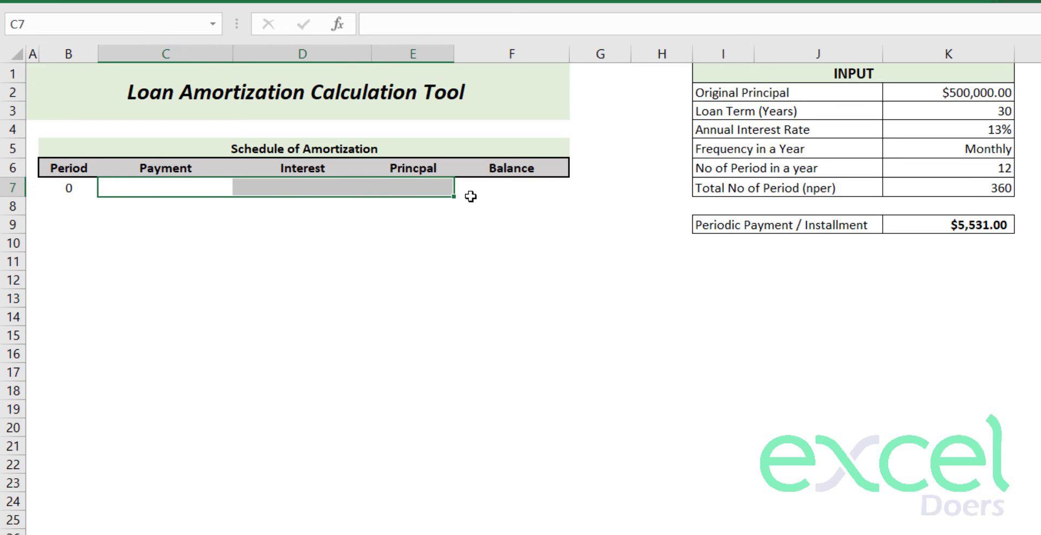
click(505, 192)
text(=)
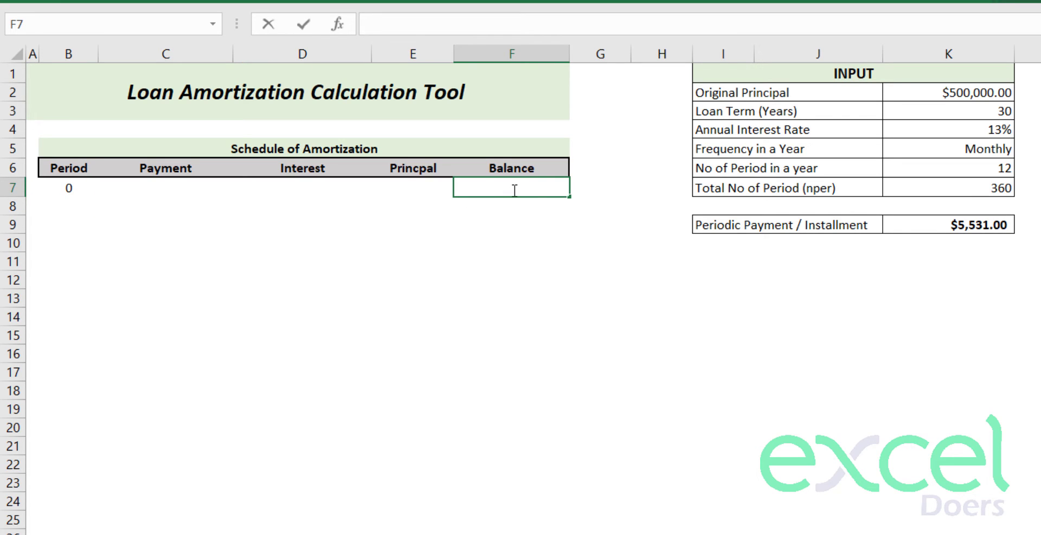
click(962, 92)
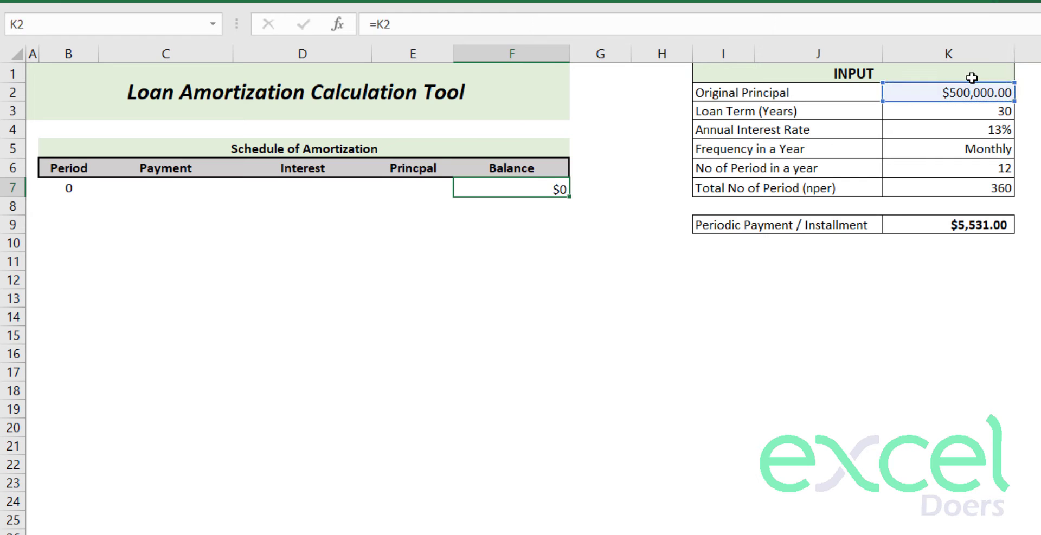
key(Return)
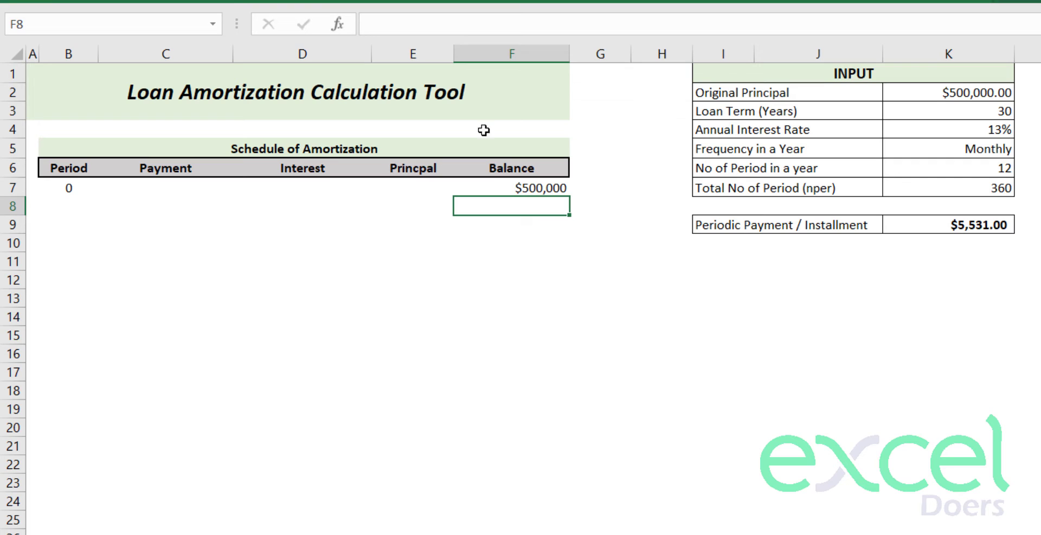
Enter 1 as the next period of the amortization schedule in B8
click(716, 154)
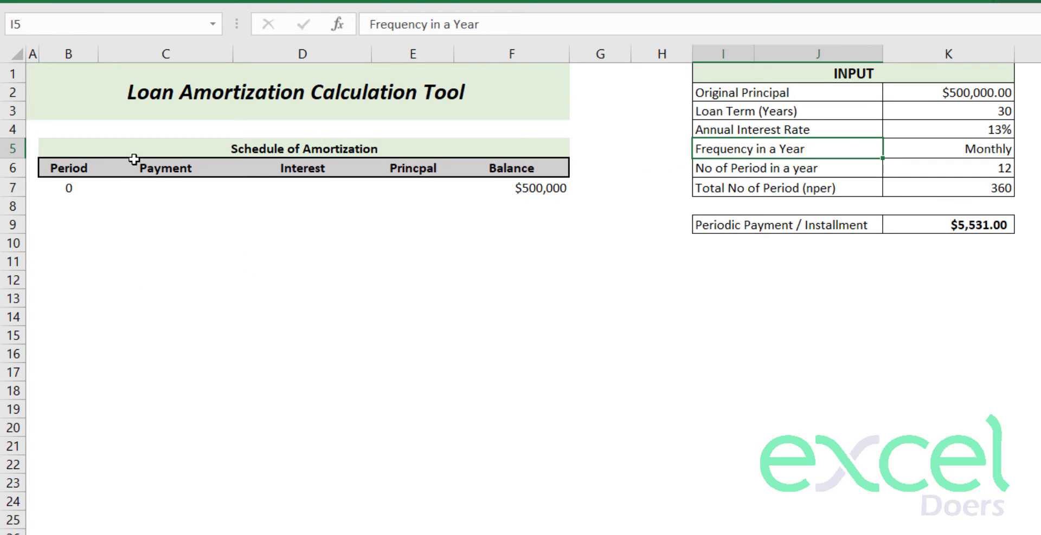
click(64, 205)
text(1)
key(Return)
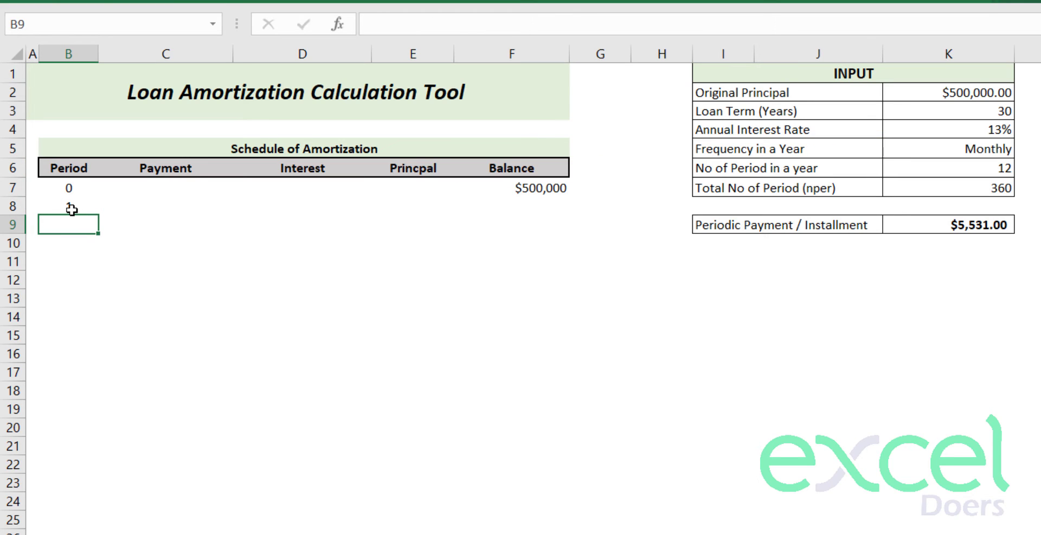
Link the period 1 payment in C8 to the periodic installment with the absolute reference =$K$9
click(72, 209)
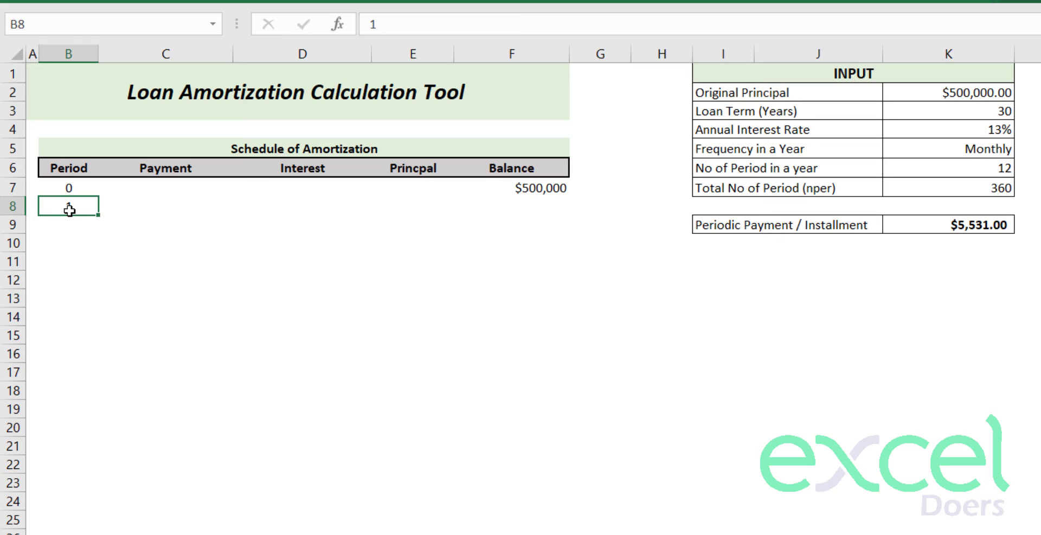
click(150, 209)
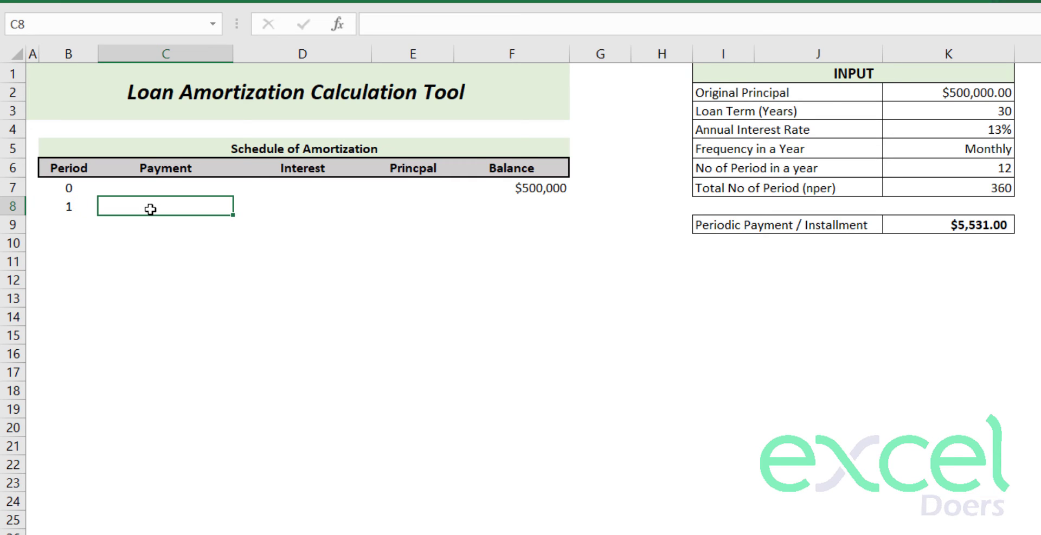
text(=)
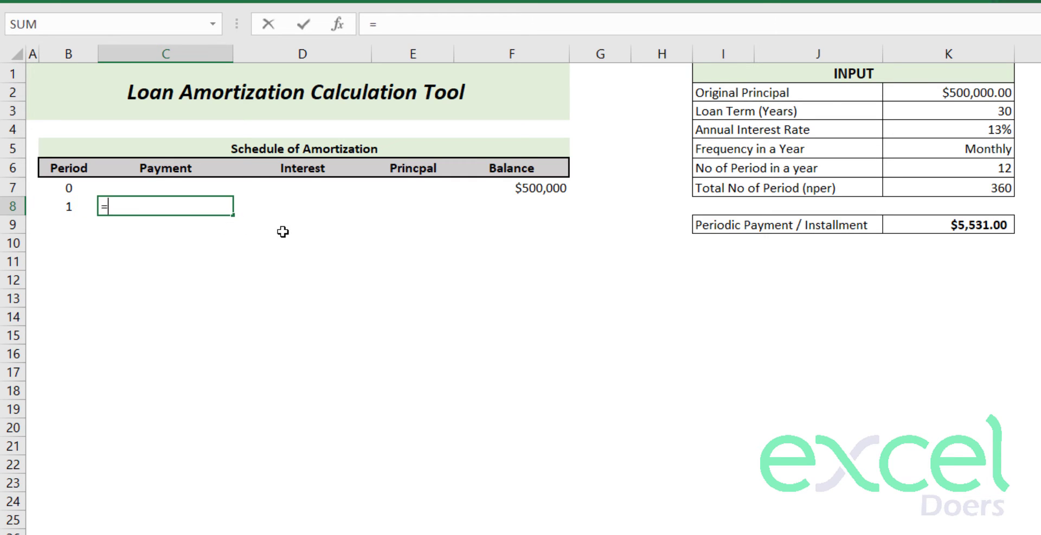
click(931, 232)
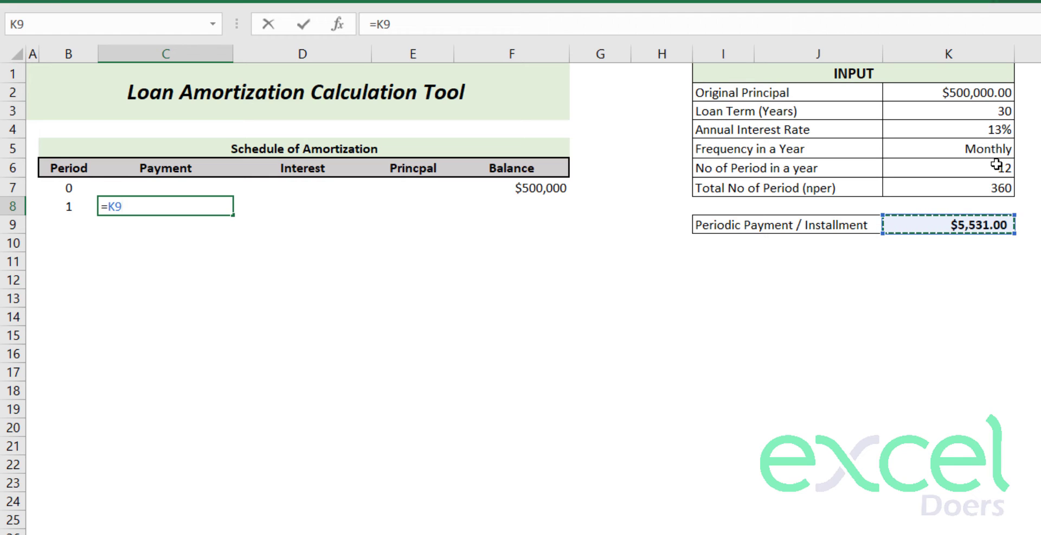
key(F4)
key(Return)
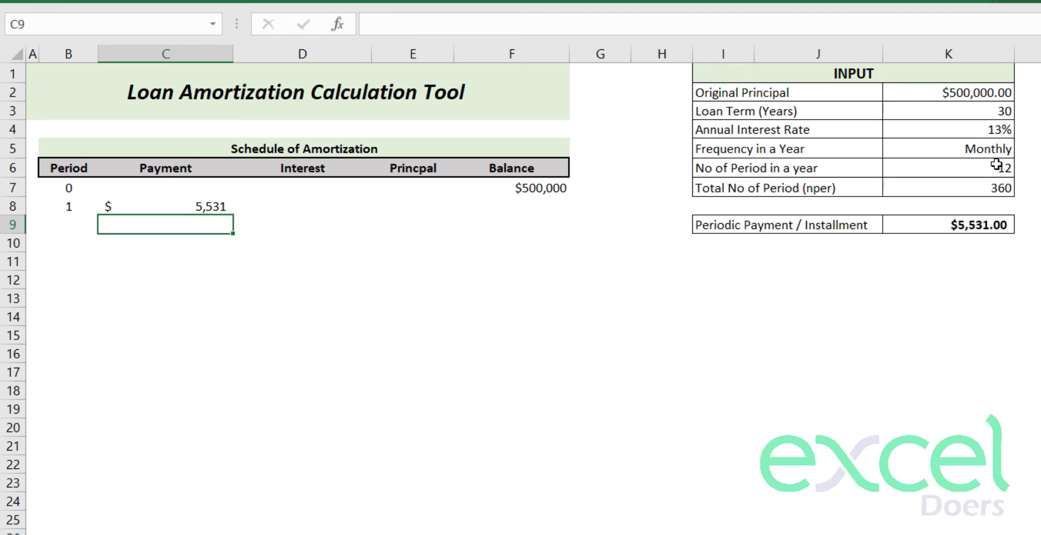
Format the period 1 payment in C8 as Currency without decimals and centre it horizontally
key(Up)
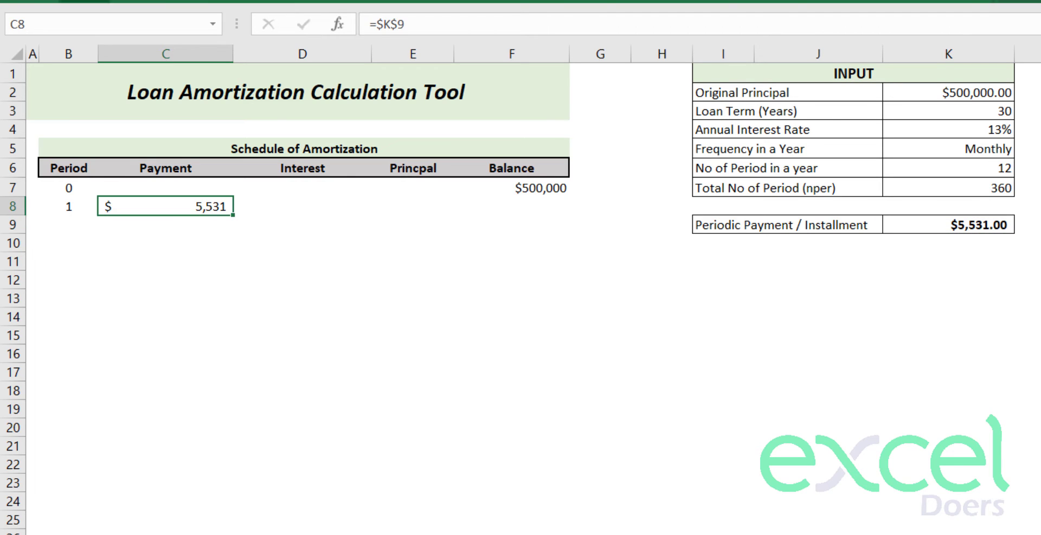
click(84, 2)
click(747, 25)
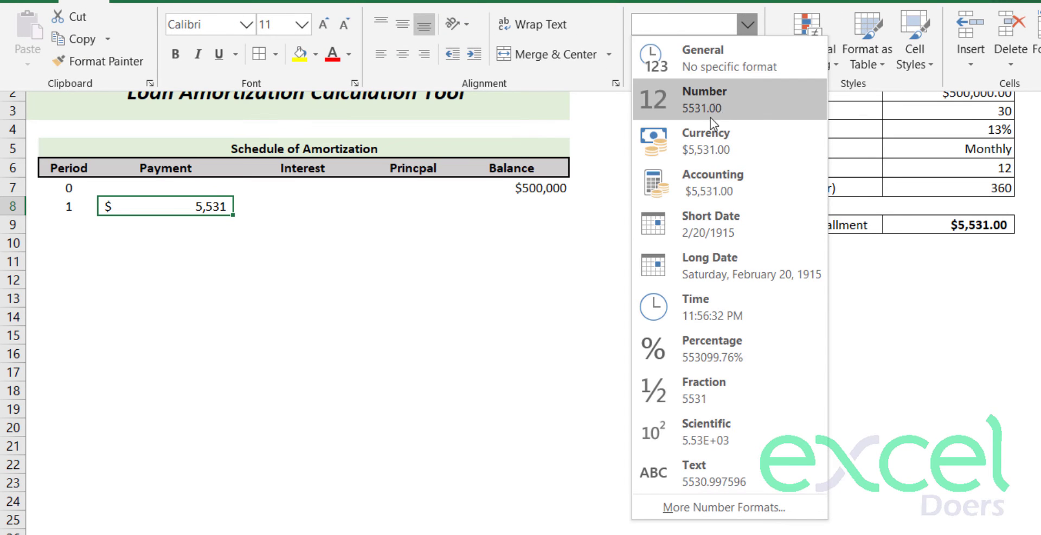
click(705, 140)
click(748, 54)
click(748, 54)
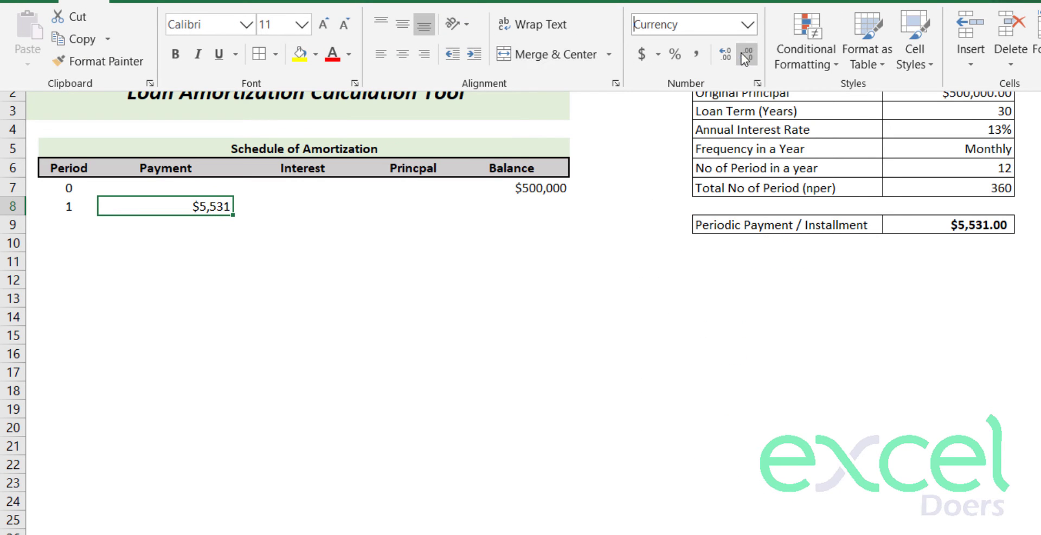
click(404, 55)
click(260, 237)
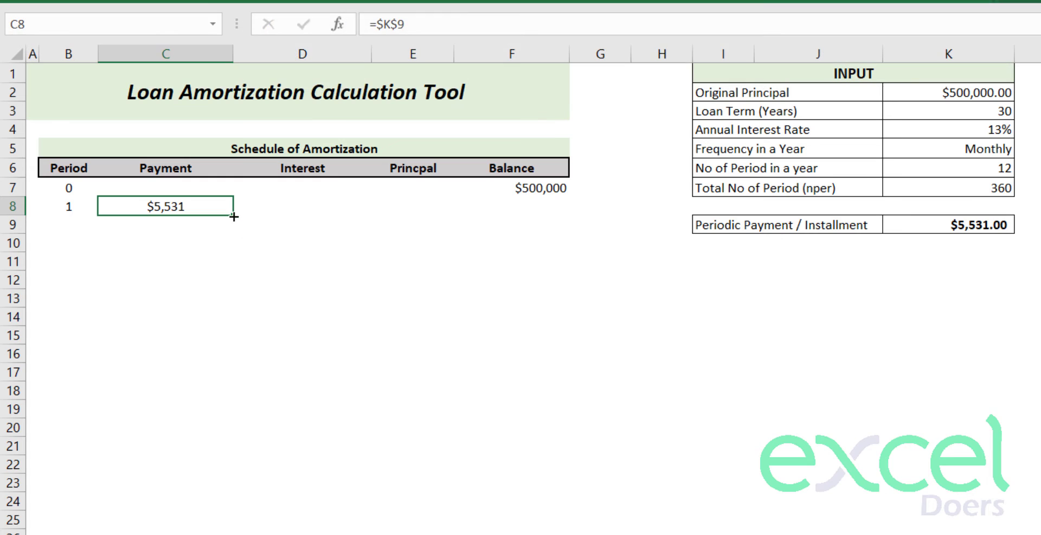
Examine the period 1 payment in C8 alongside the Interest and Principal columns of the schedule
click(269, 211)
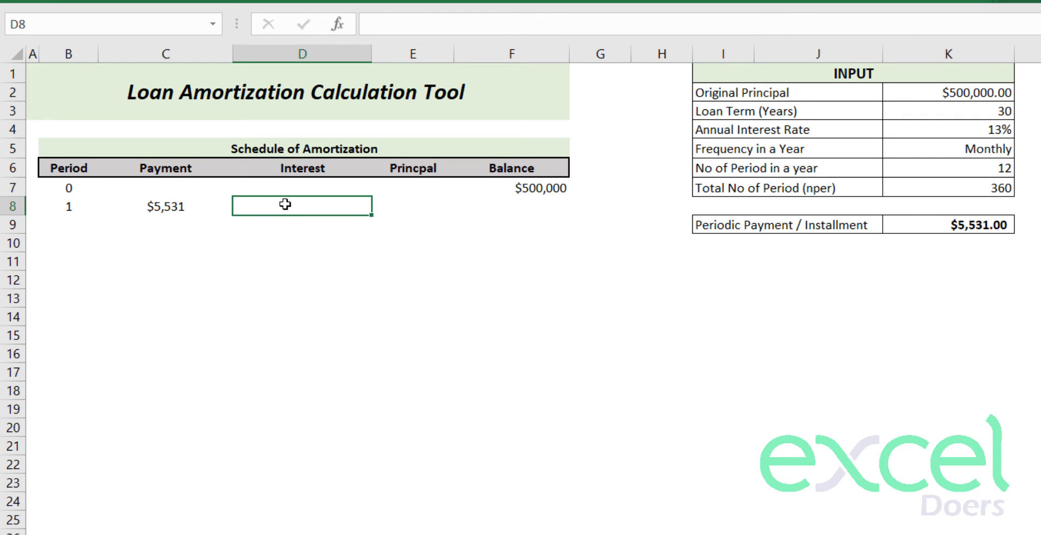
click(167, 211)
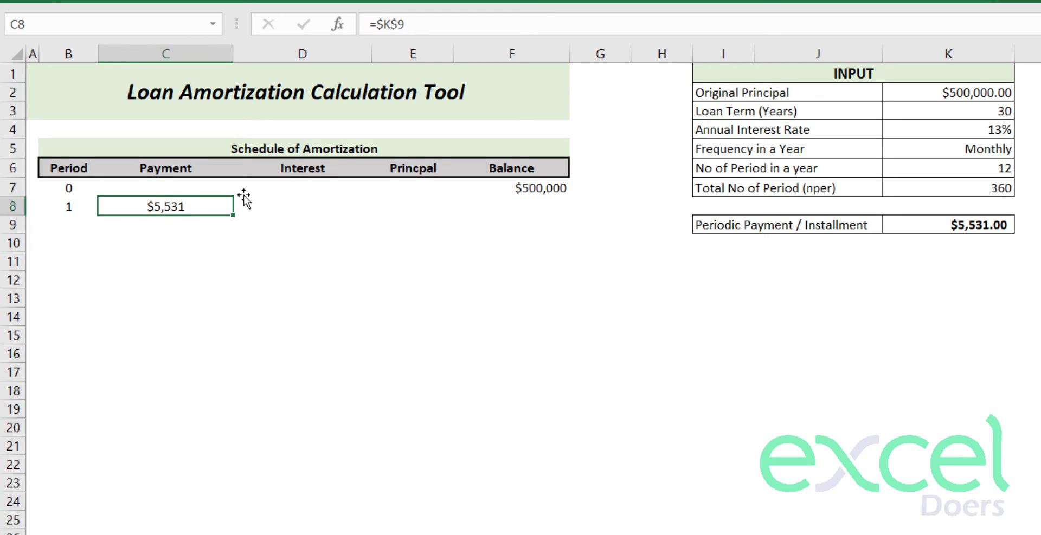
click(307, 171)
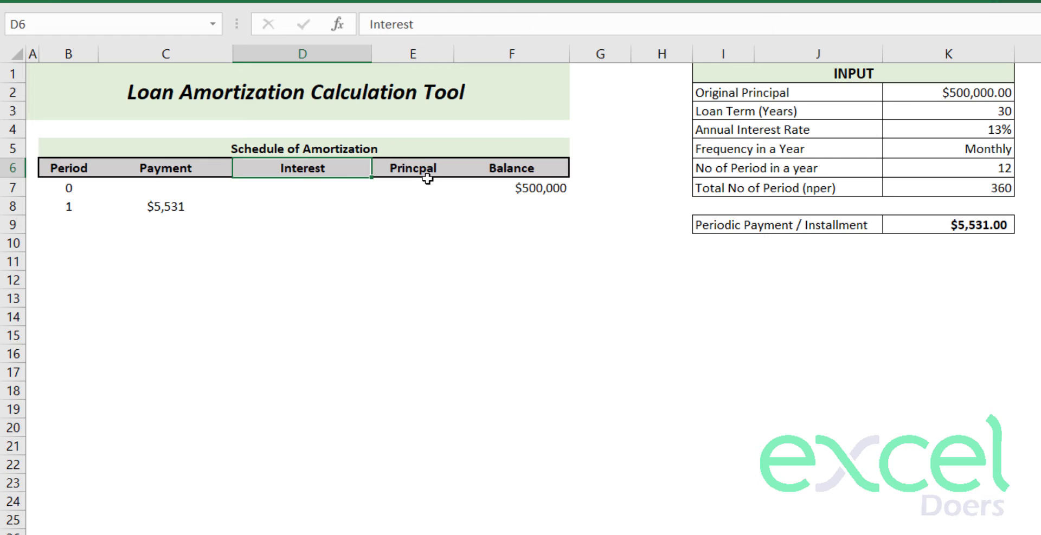
click(404, 172)
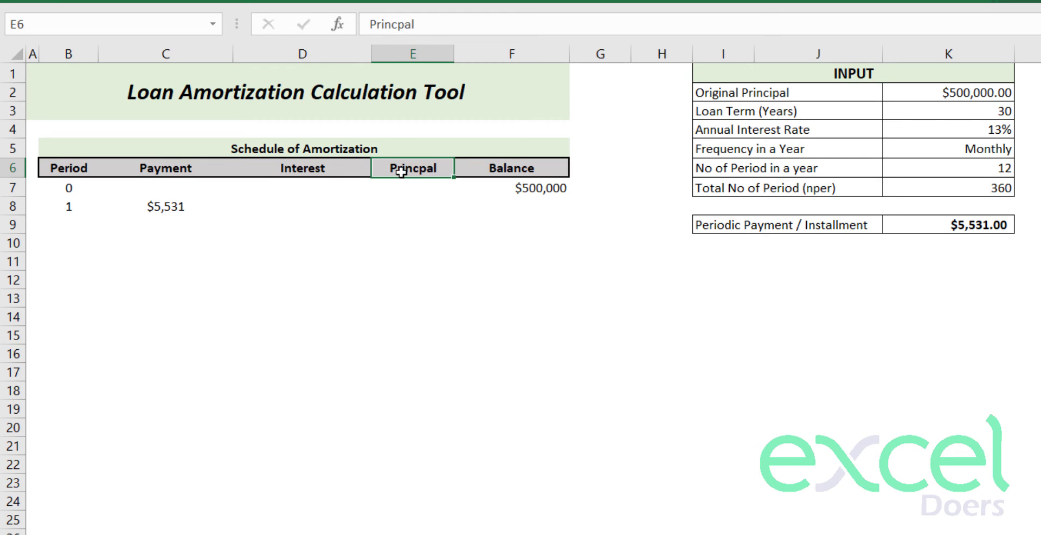
click(145, 208)
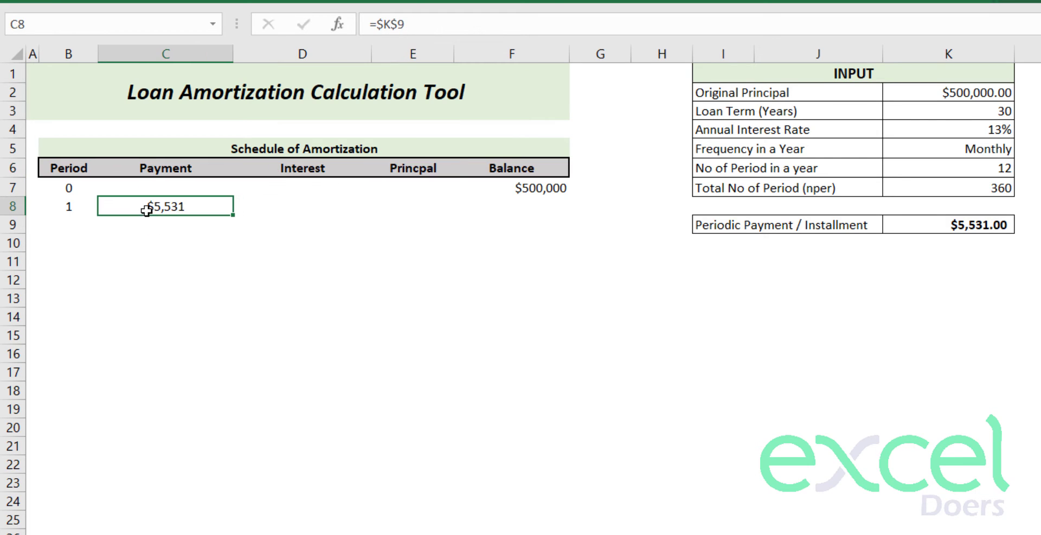
click(293, 207)
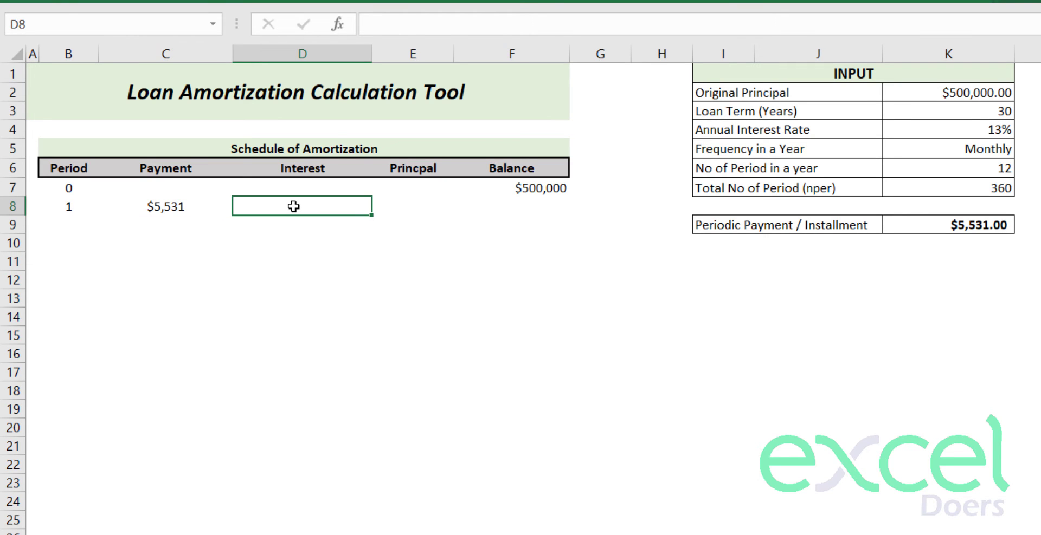
click(413, 209)
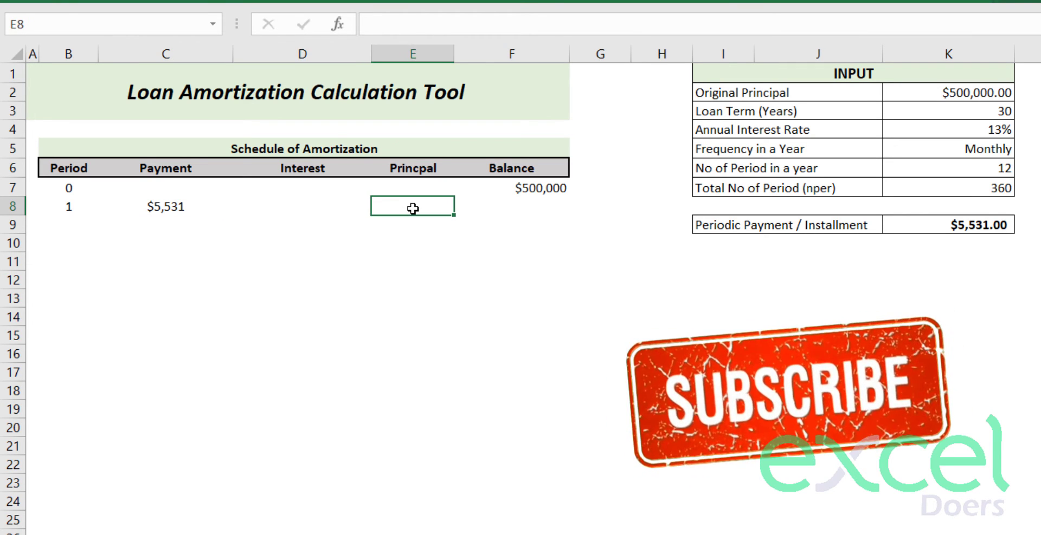
click(144, 209)
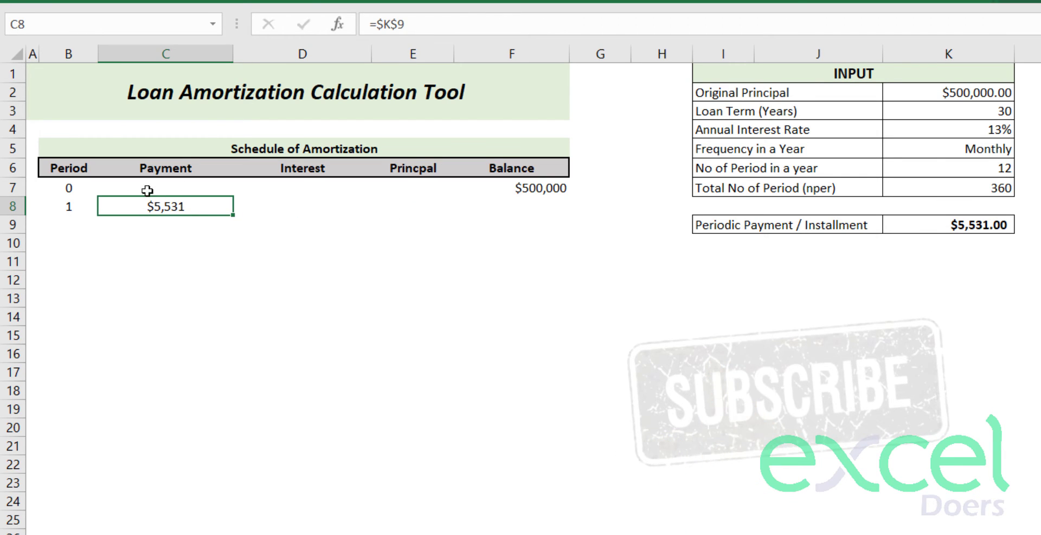
Start an IPMT formula for the period 1 interest in D8, using $K$4/$K$6 as the rate
click(286, 209)
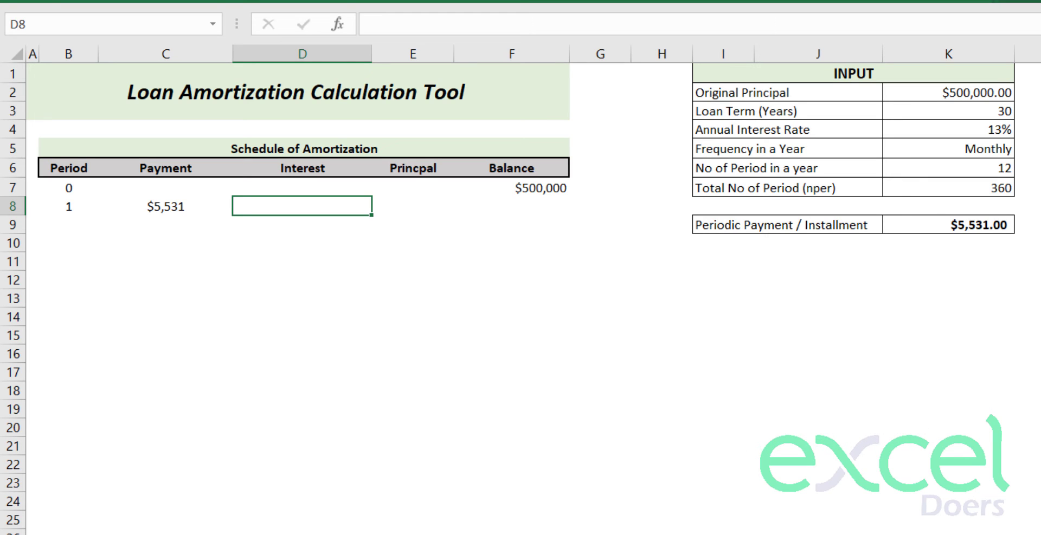
text(=ipmt)
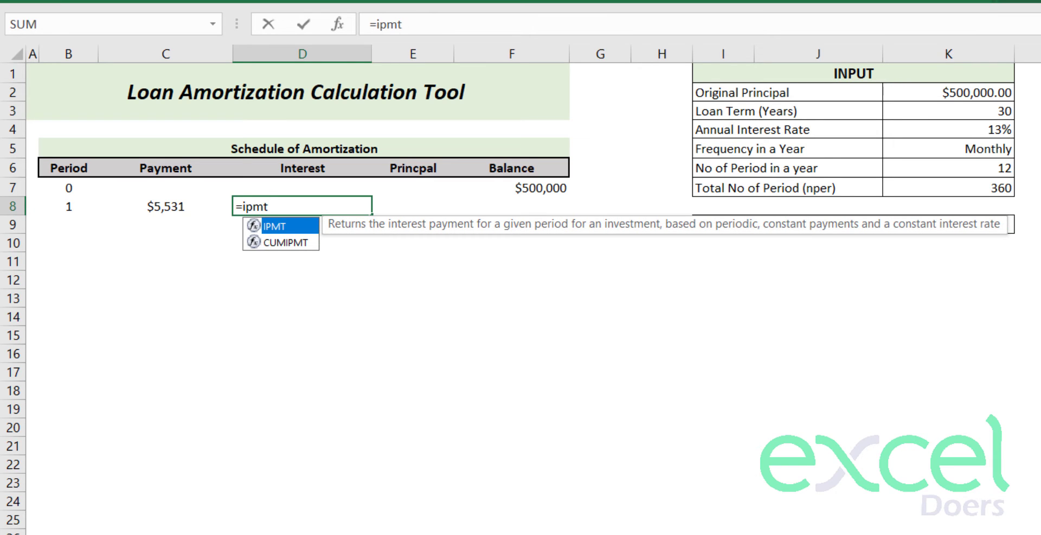
key(Tab)
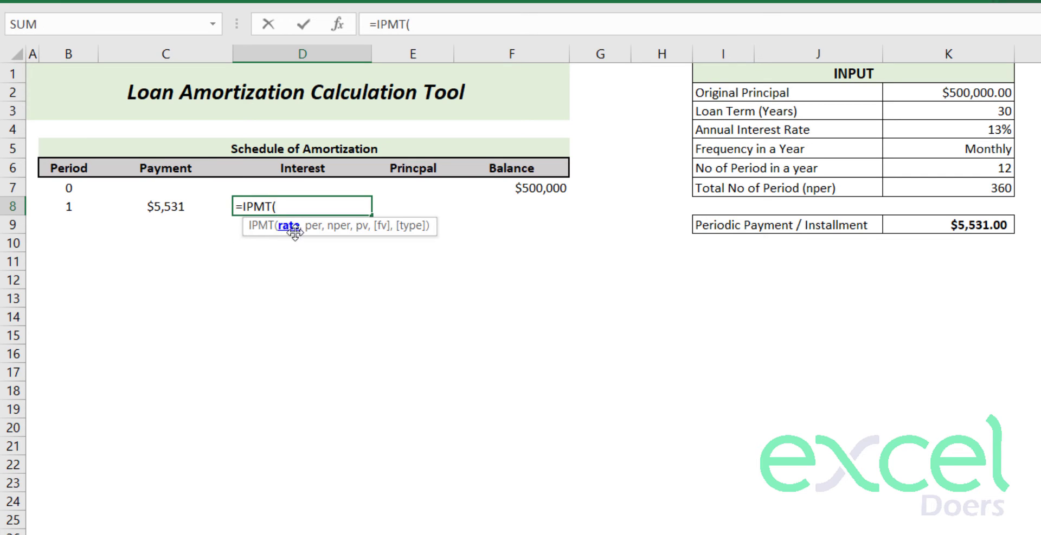
click(956, 134)
key(F4)
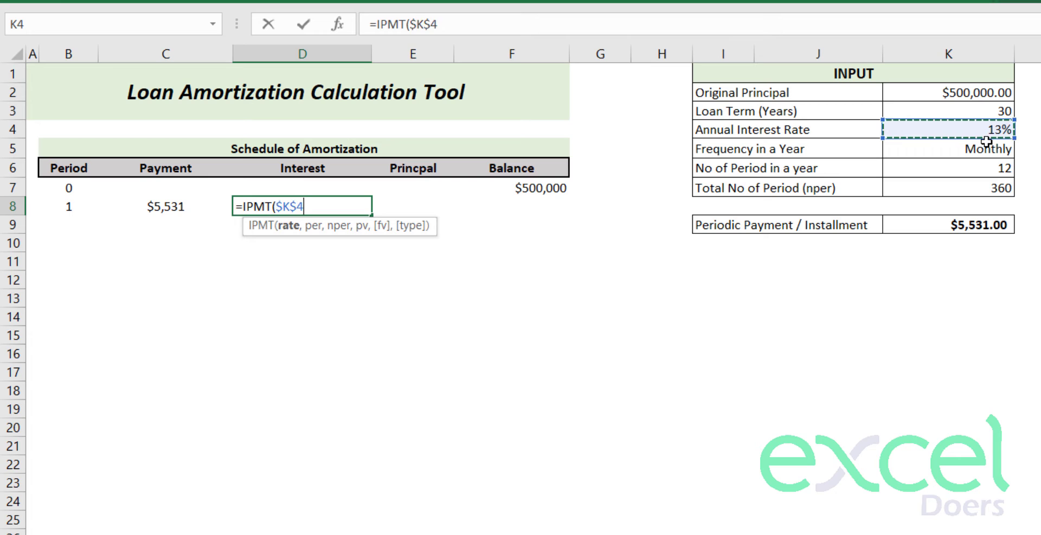
text(/)
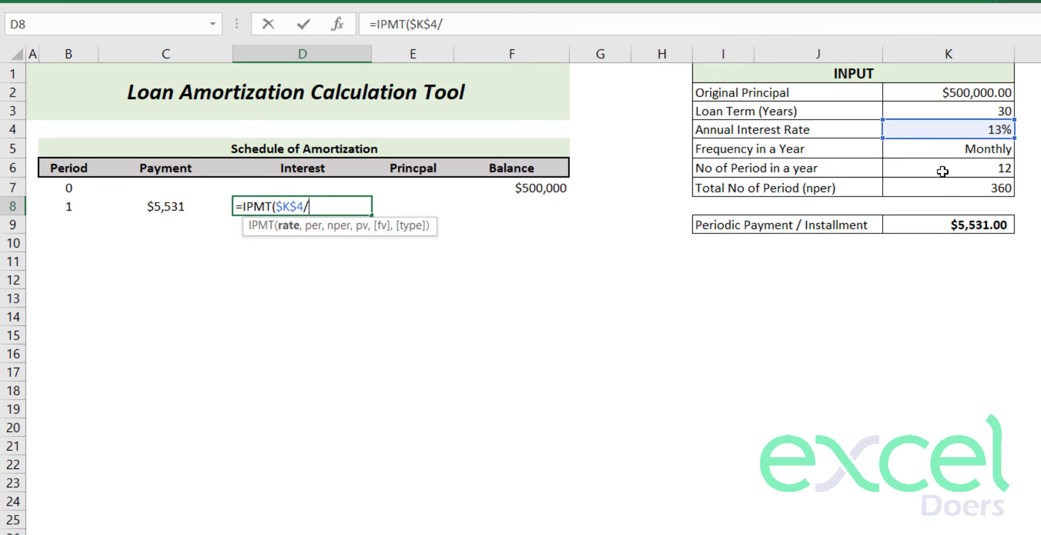
click(942, 171)
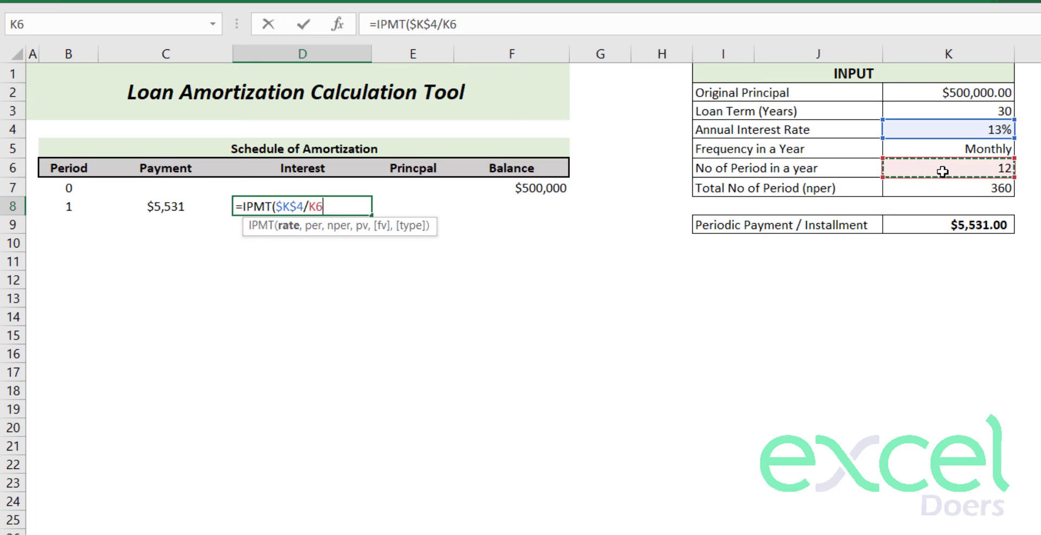
key(F4)
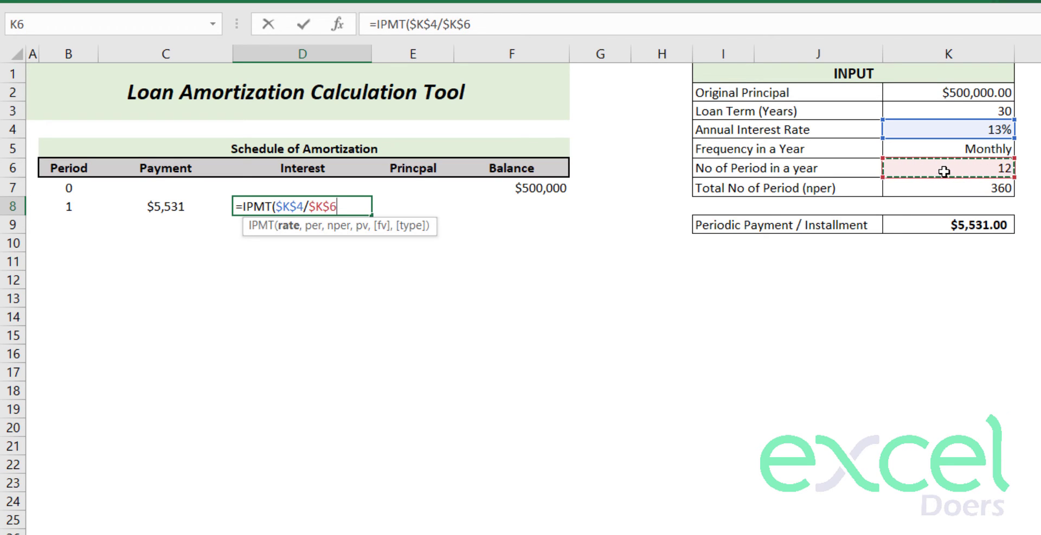
text(,)
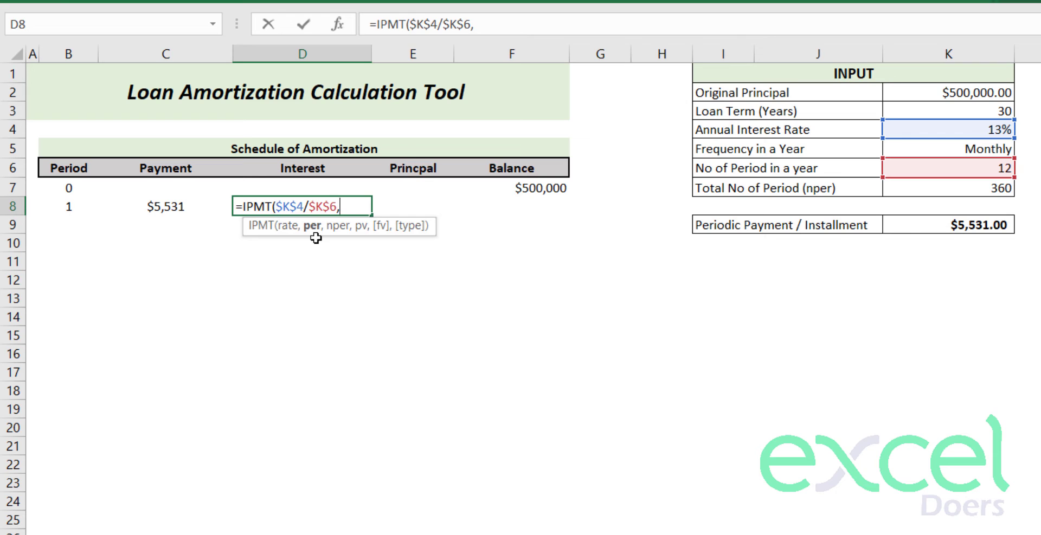
Complete the IPMT formula in D8 with $B8 as the period, $K$7 as nper and -K2 as the present value
click(69, 206)
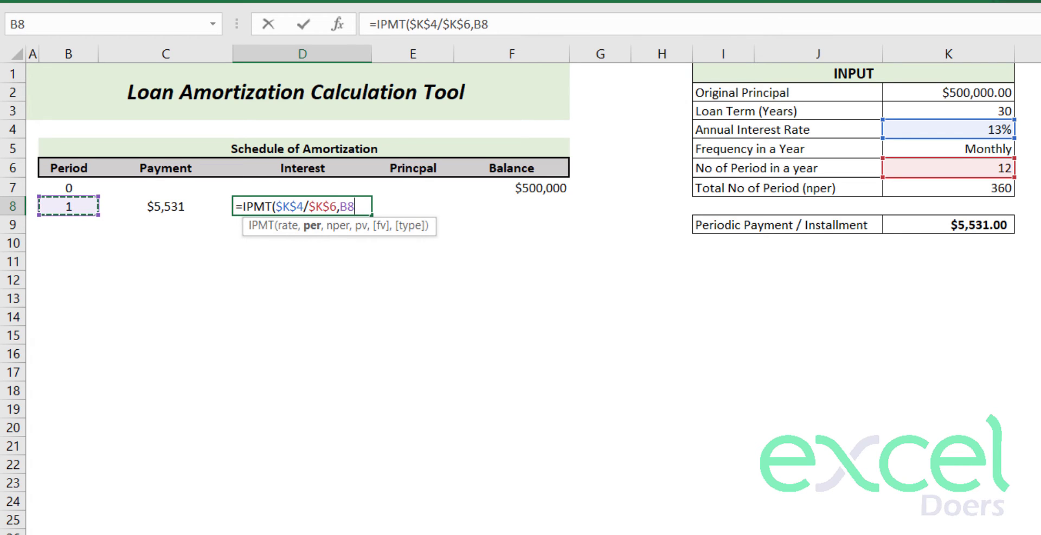
key(F4)
key(F4)
key(F4)
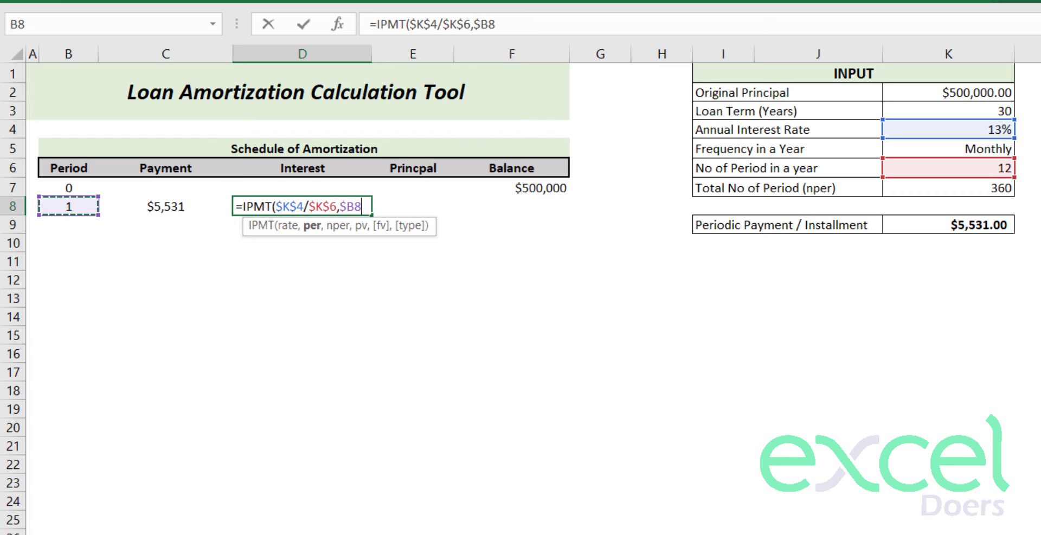
text(,)
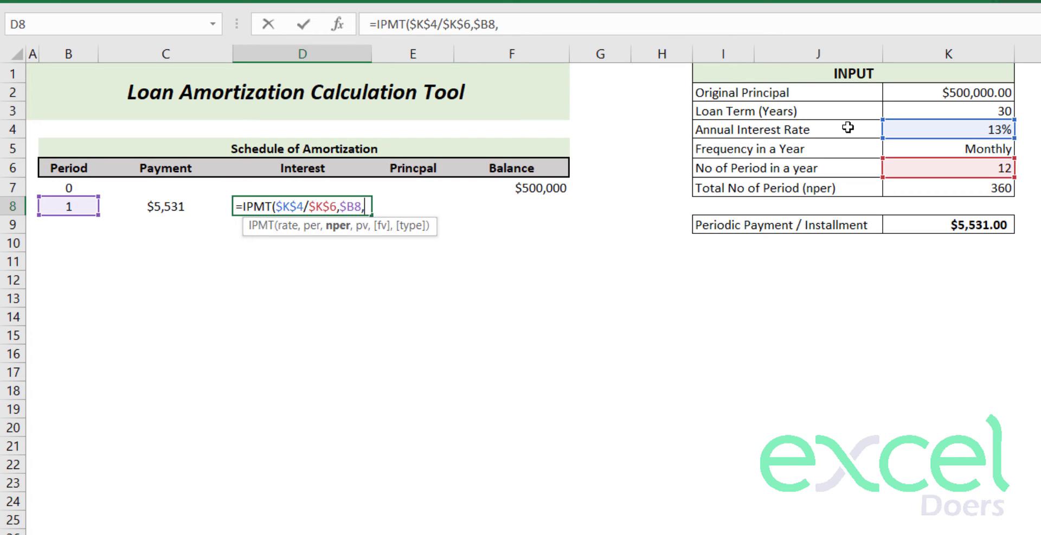
click(931, 190)
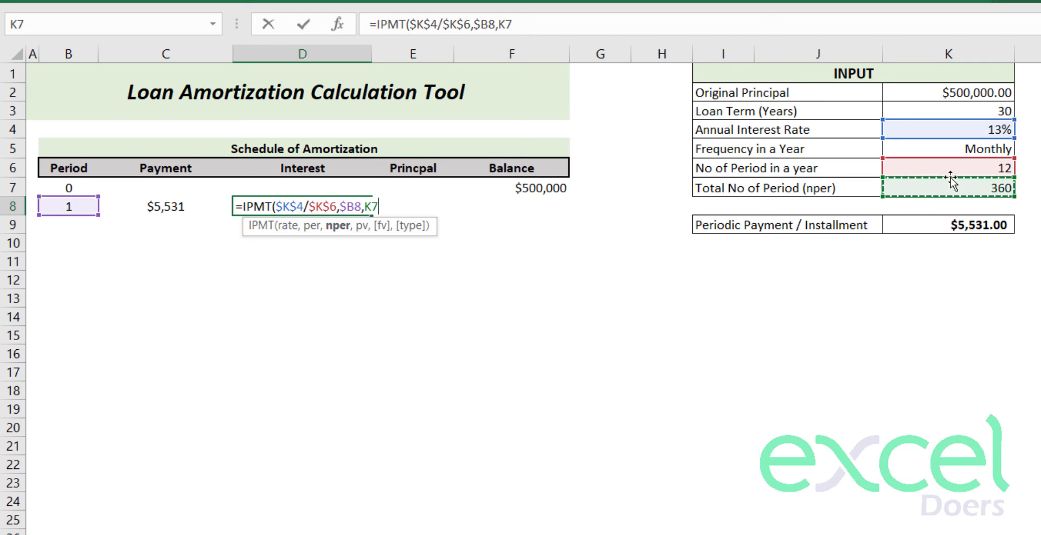
key(F4)
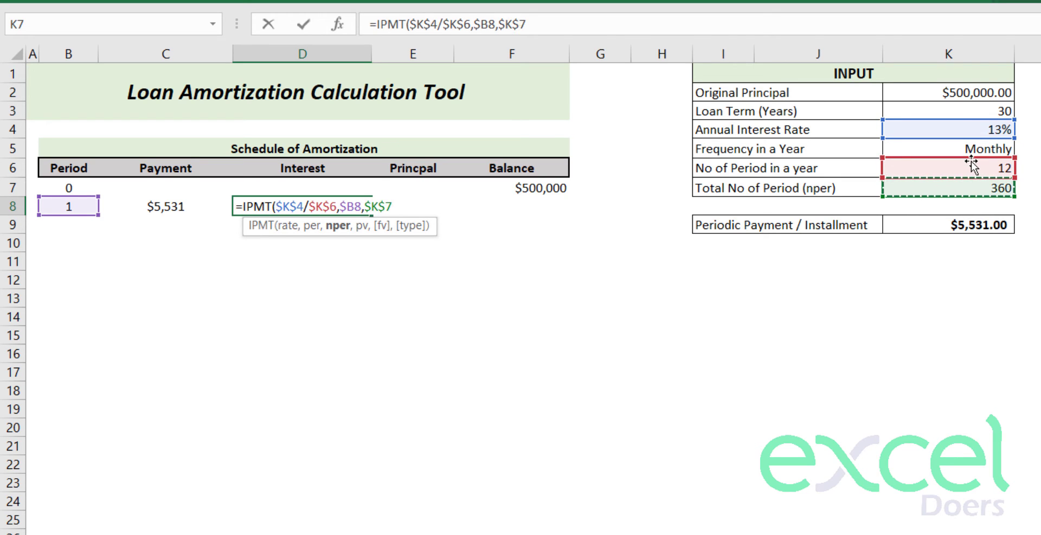
text(,)
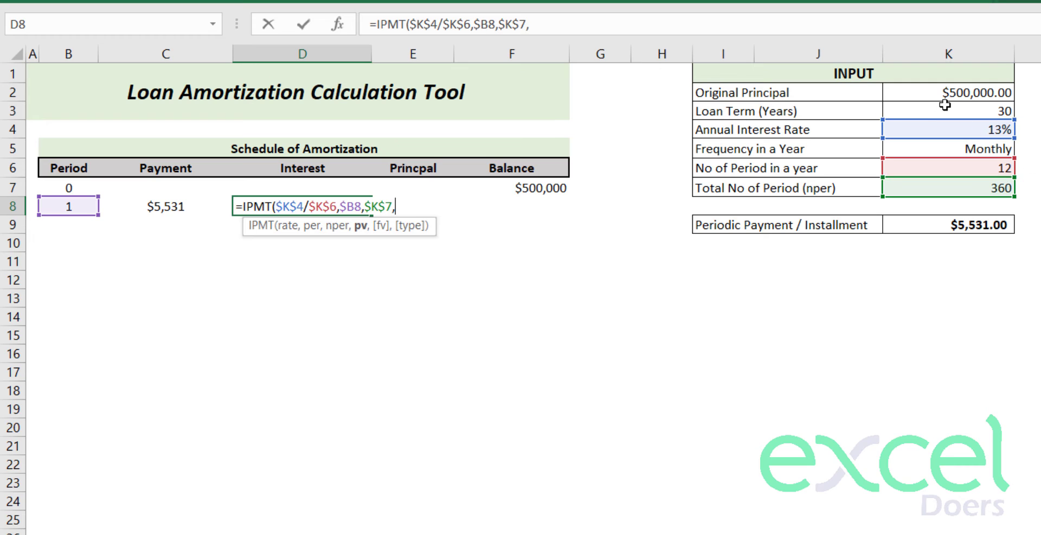
text(-)
click(936, 93)
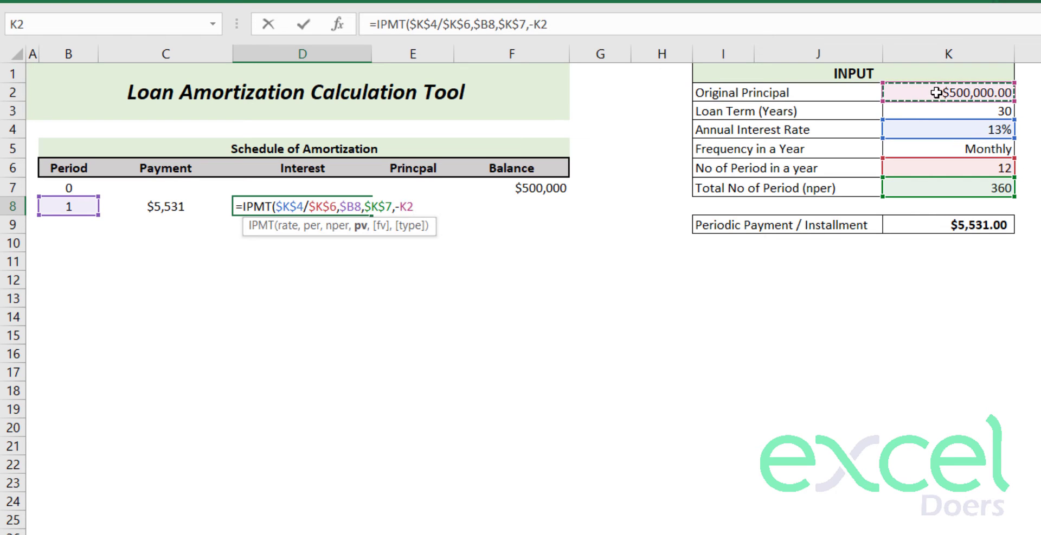
key(Return)
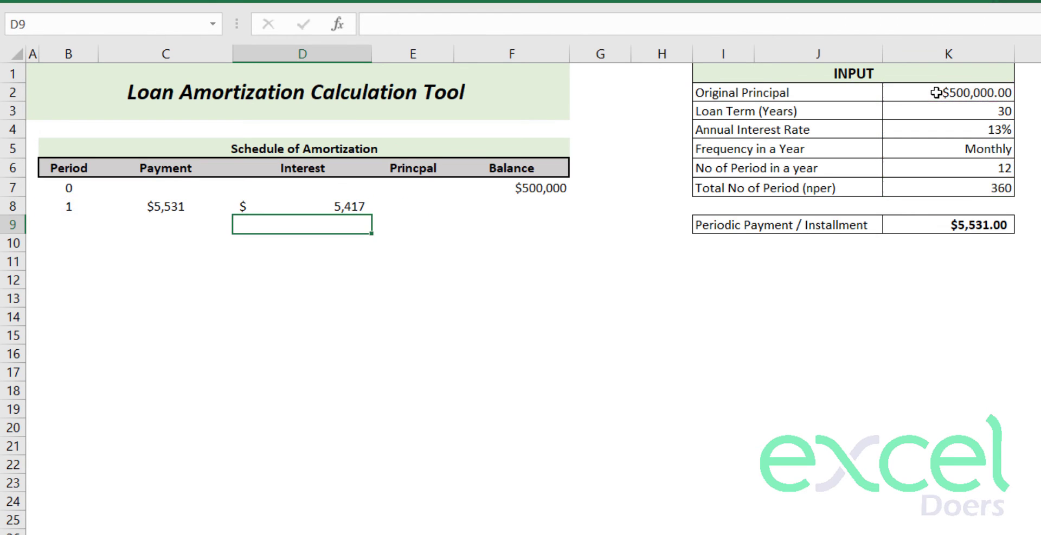
key(Up)
key(Left)
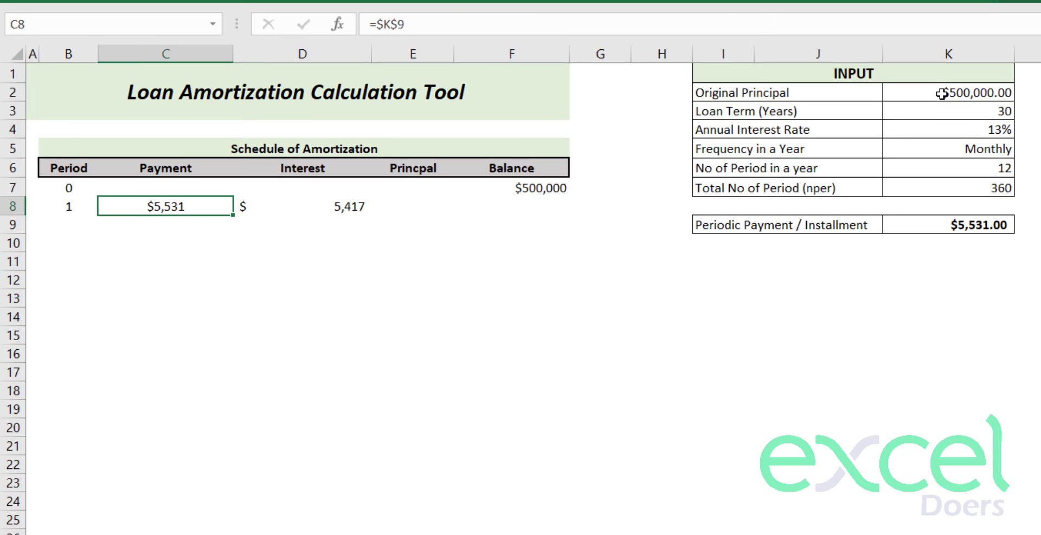
key(Right)
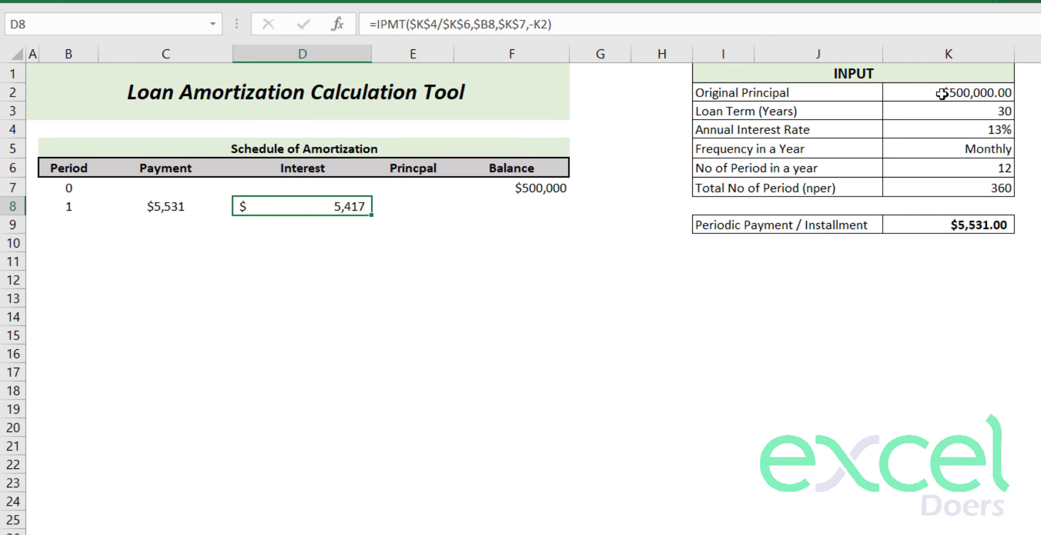
Calculate the period 1 principal in E8 as payment minus interest with the formula =C8-D8
key(Right)
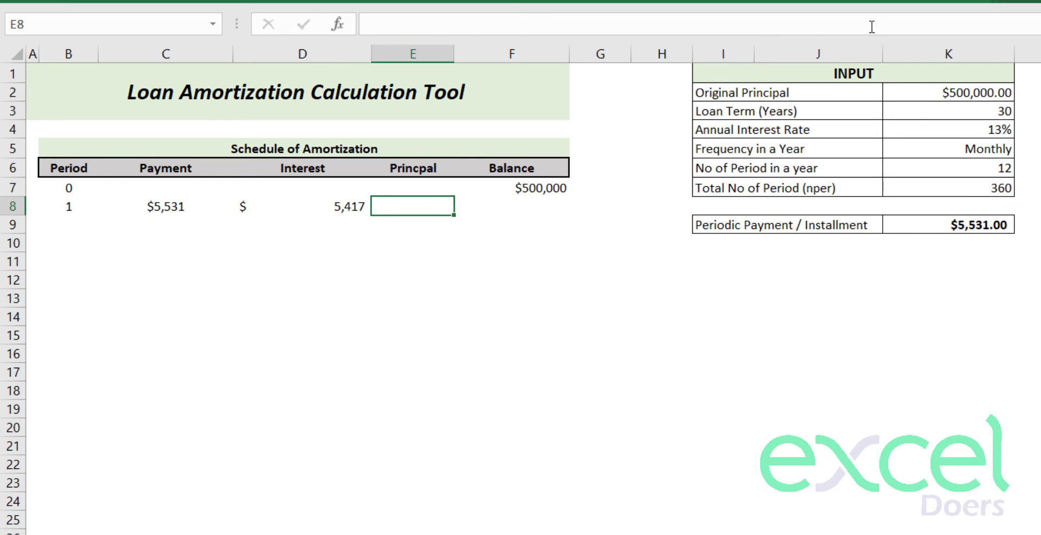
text(=)
click(174, 204)
text(-)
click(323, 209)
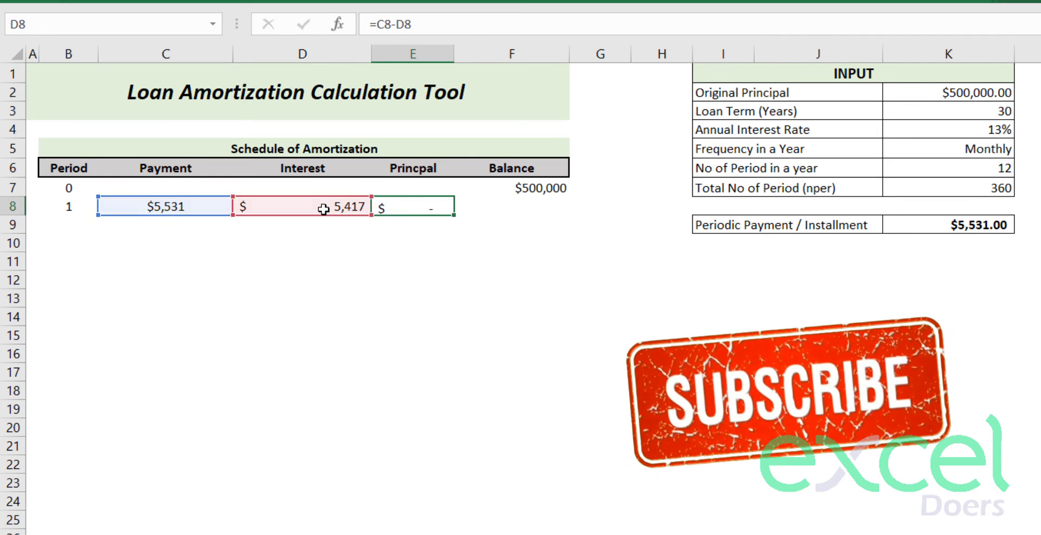
key(Return)
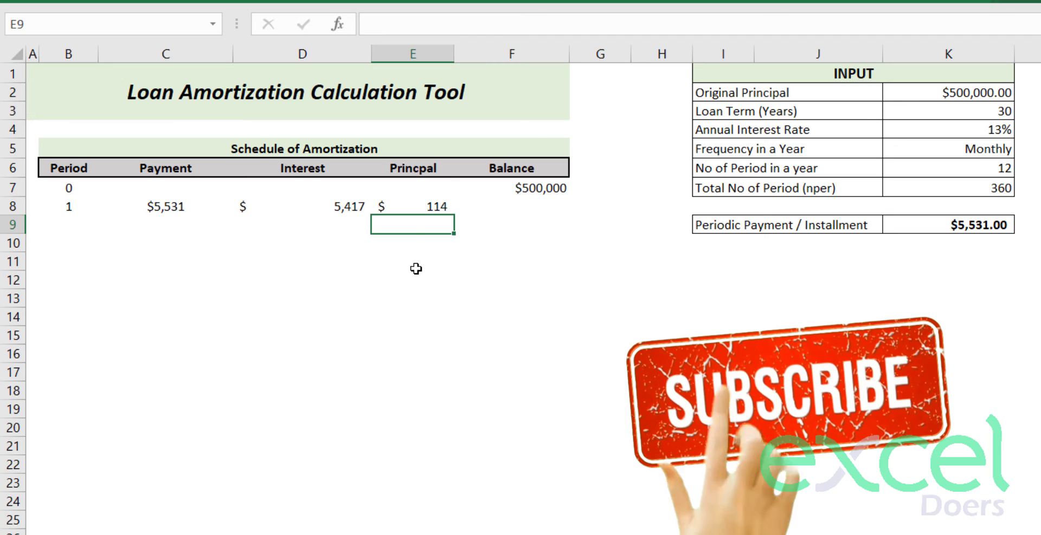
Clear the subtraction formula from E8 and start a PPMT formula for the period 1 principal in its place
click(419, 208)
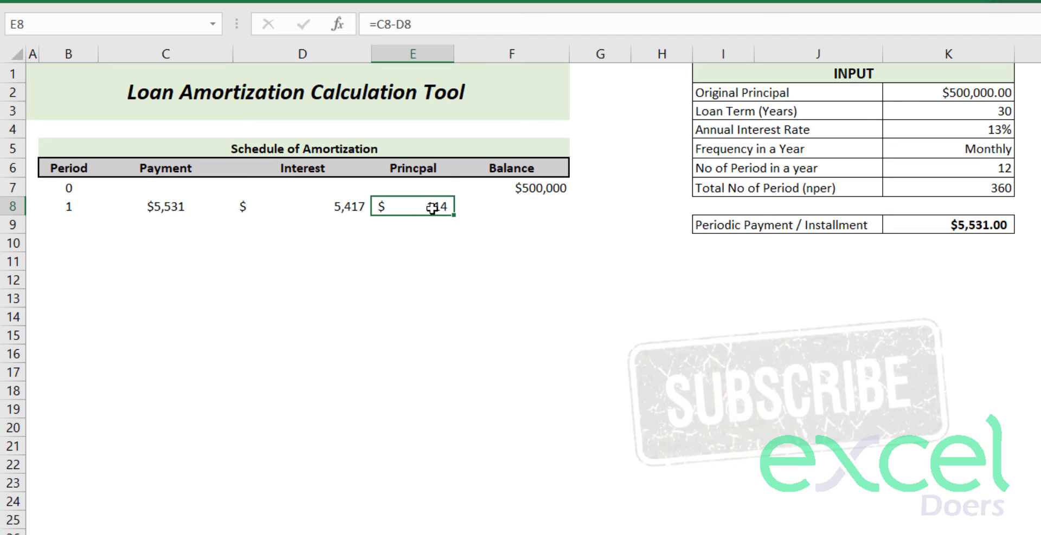
double_click(432, 208)
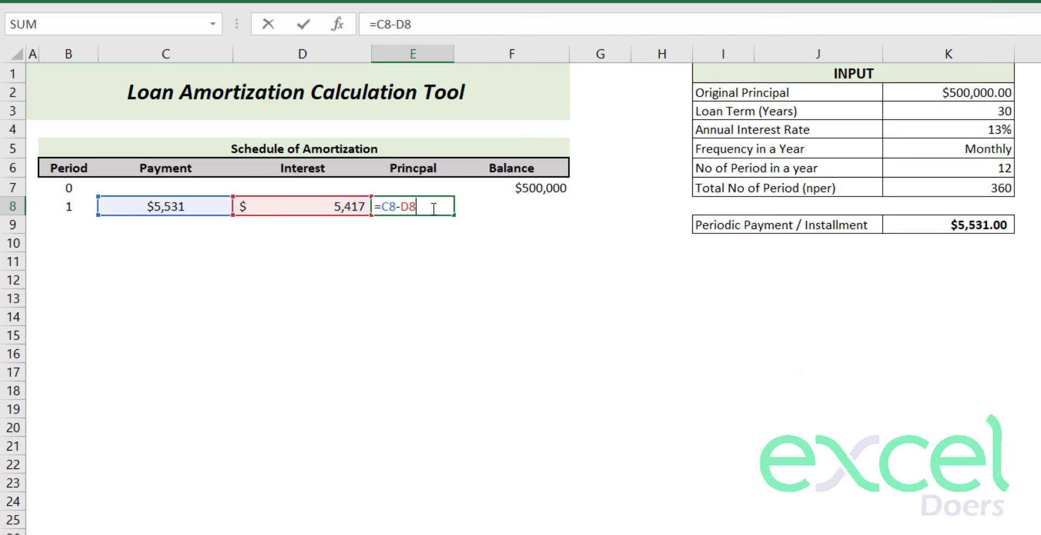
key(BackSpace)
key(BackSpace)
key(BackSpace)
key(BackSpace)
key(BackSpace)
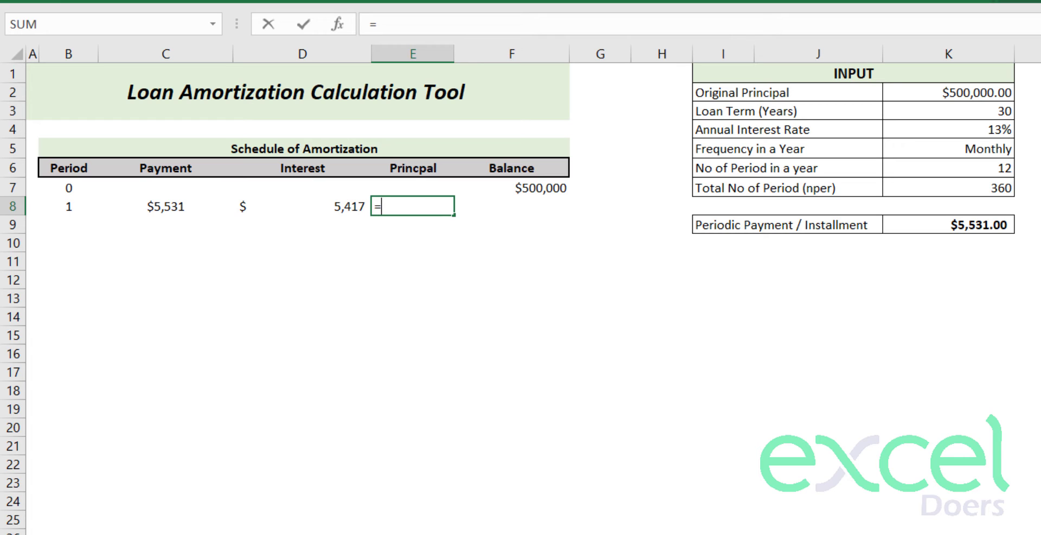
text(ppm)
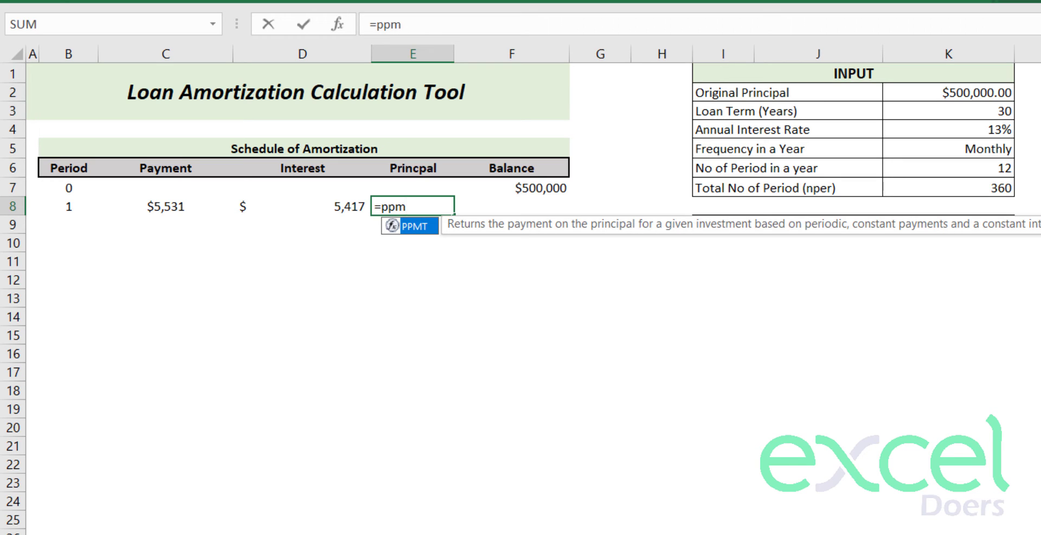
text(t)
key(Tab)
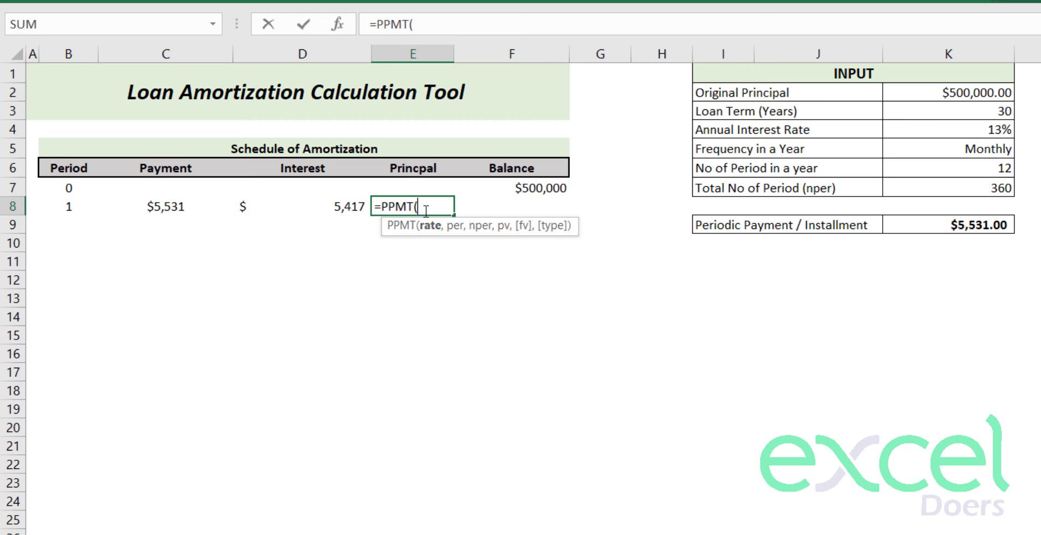
Enter $K$4/$K$6 as the rate argument of the PPMT formula in E8
click(950, 130)
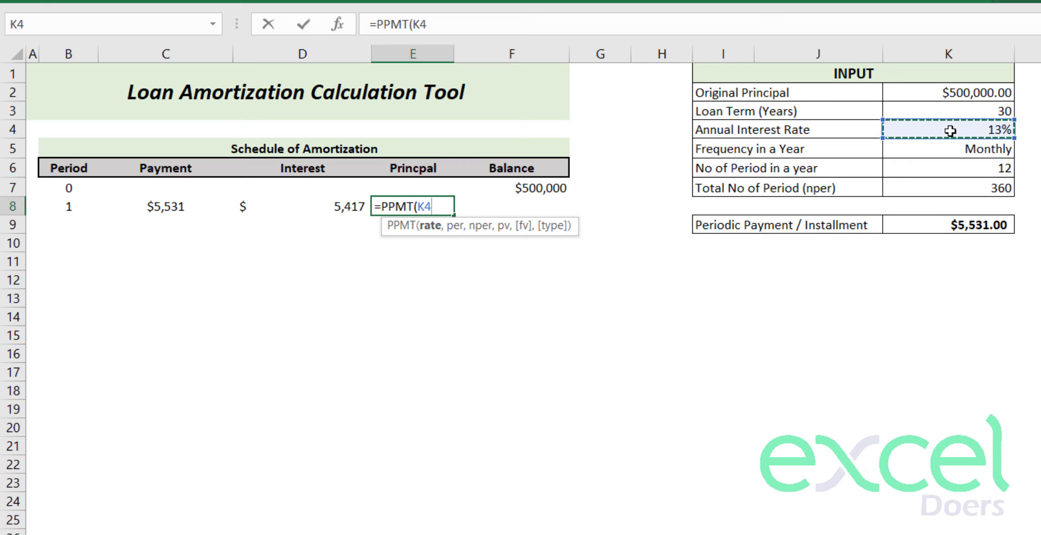
key(F4)
text(/)
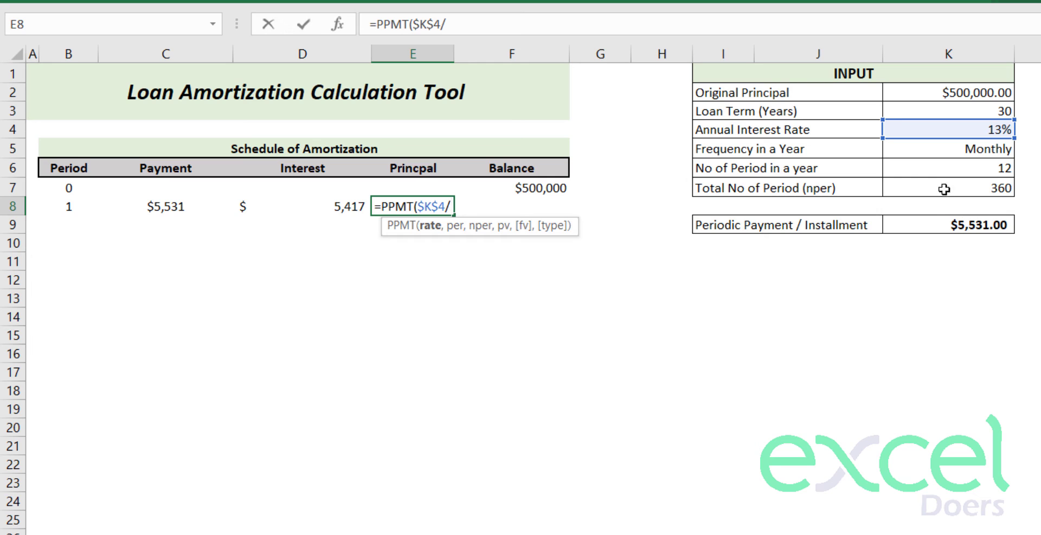
click(946, 172)
key(F4)
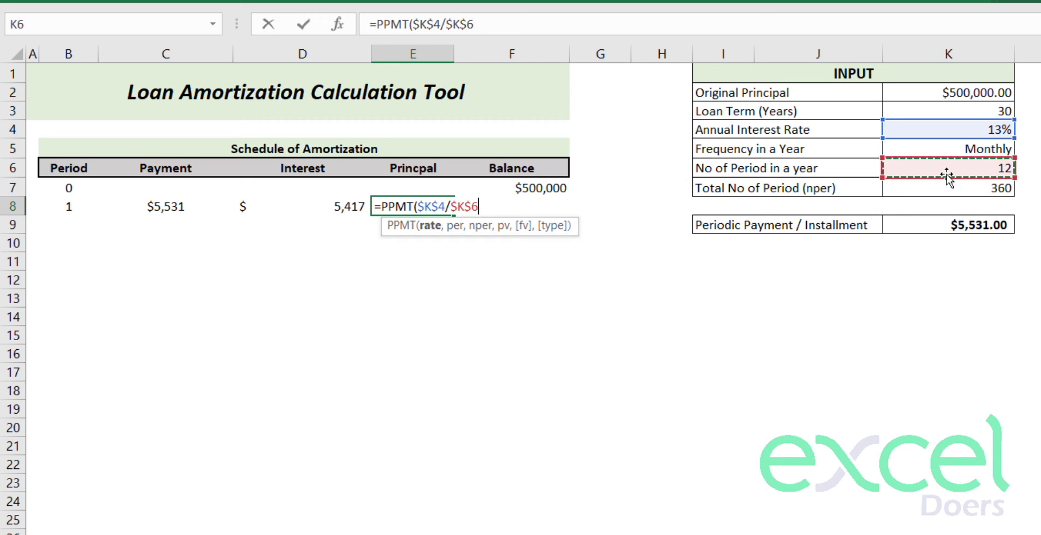
text(/$K$6)
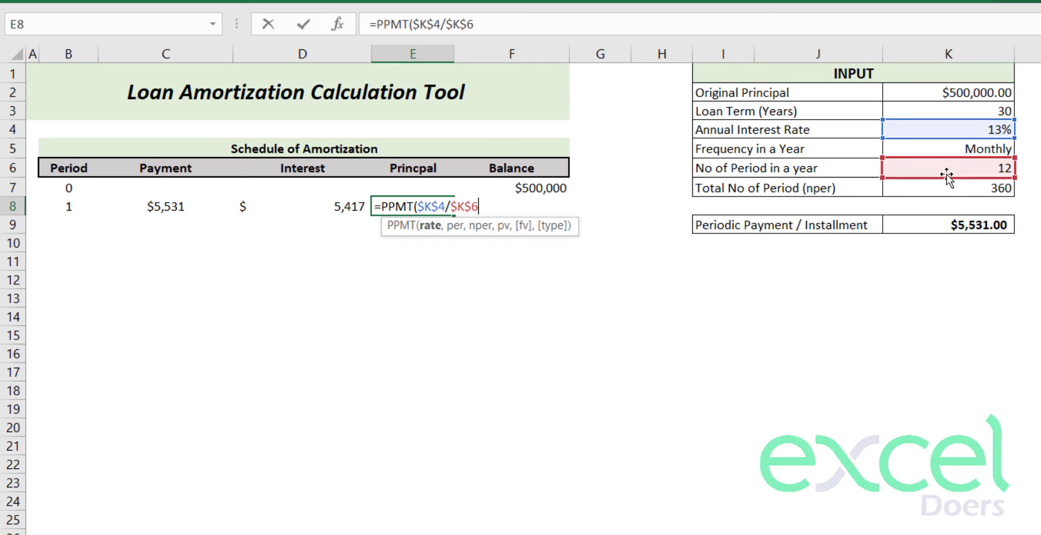
text(,)
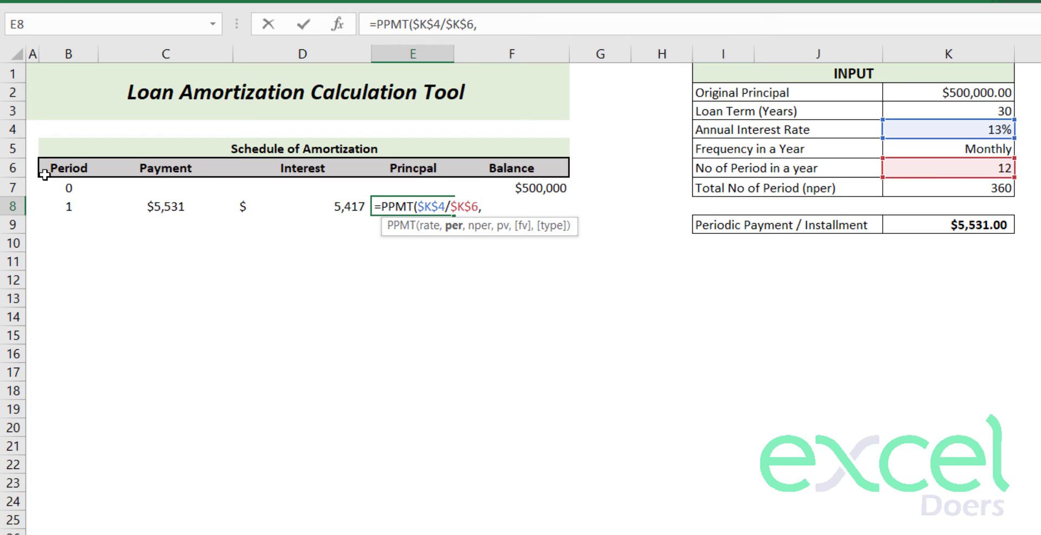
Complete the PPMT formula in E8 with $B8 as the period, $K$7 as nper and -$K$2 as the present value
click(65, 210)
key(F4)
key(F4)
key(F4)
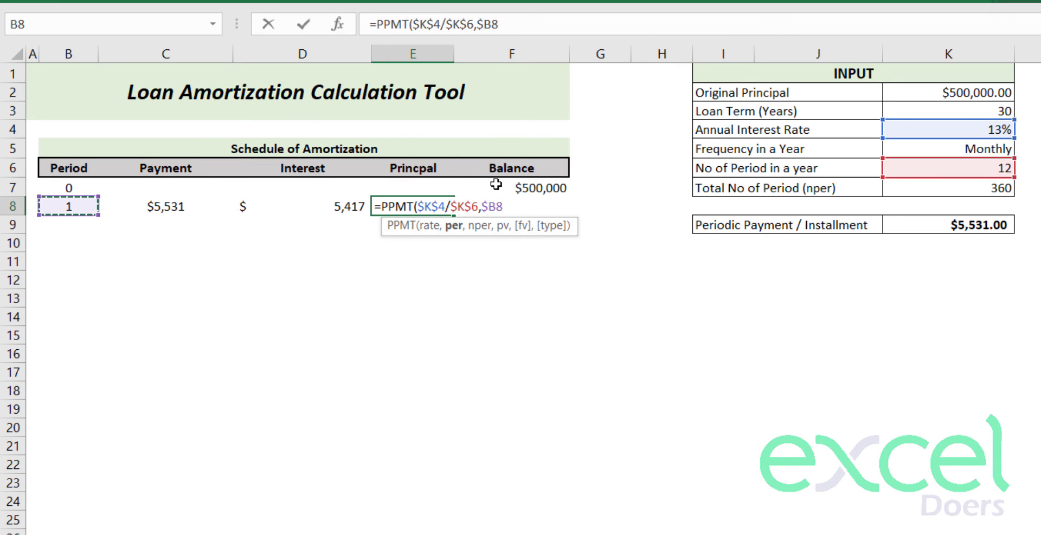
text(,)
click(948, 191)
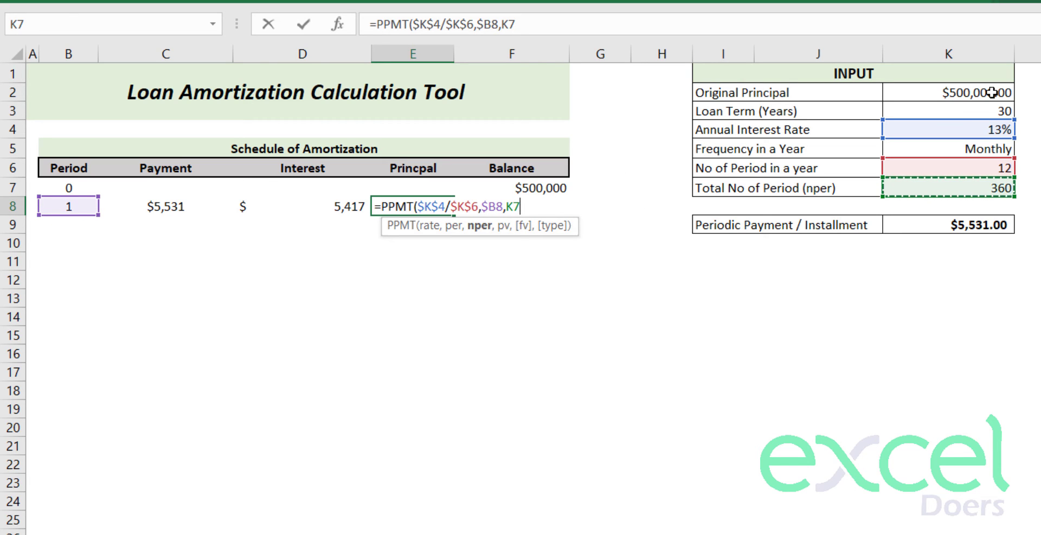
key(F4)
text(,)
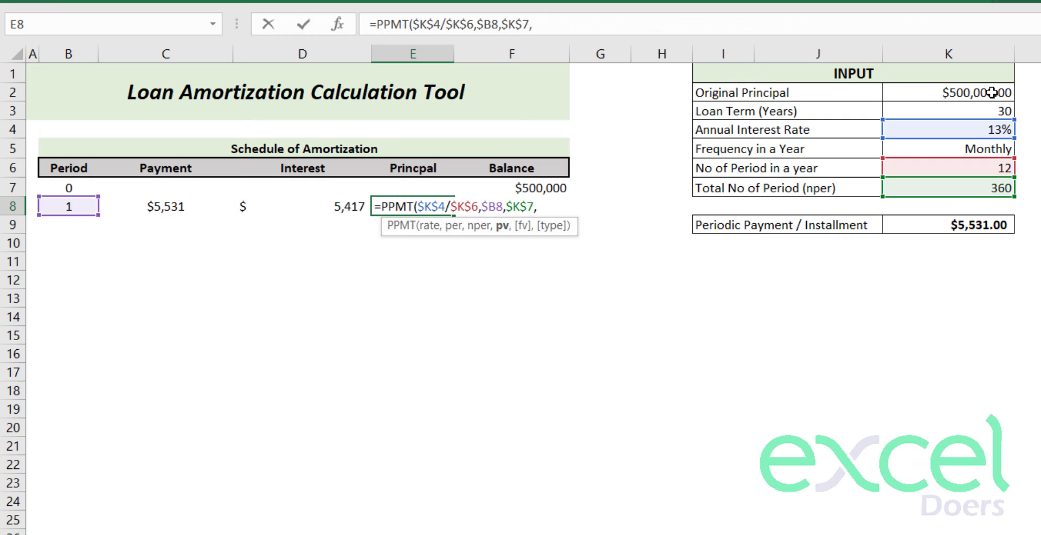
text(-)
click(938, 95)
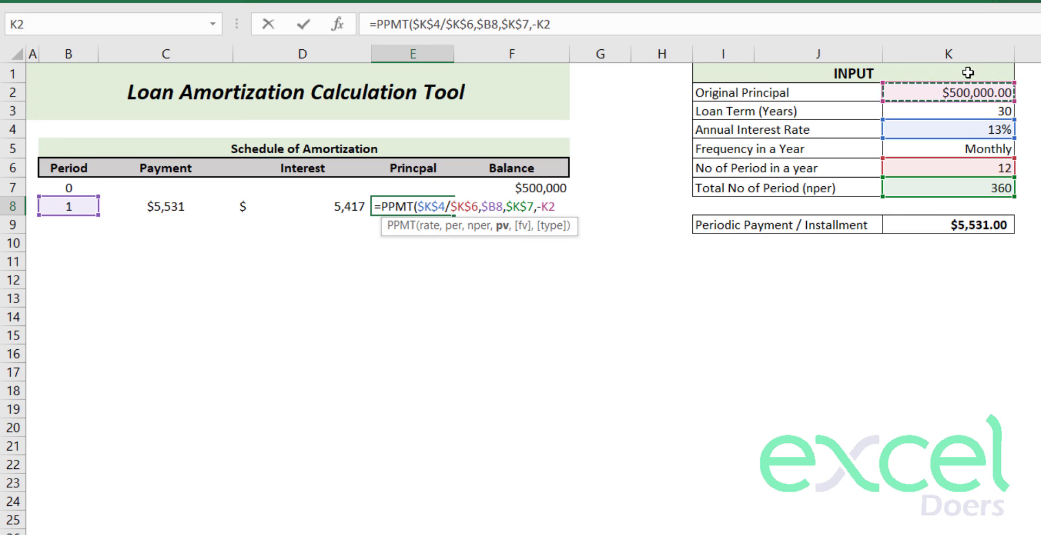
key(F4)
key(Return)
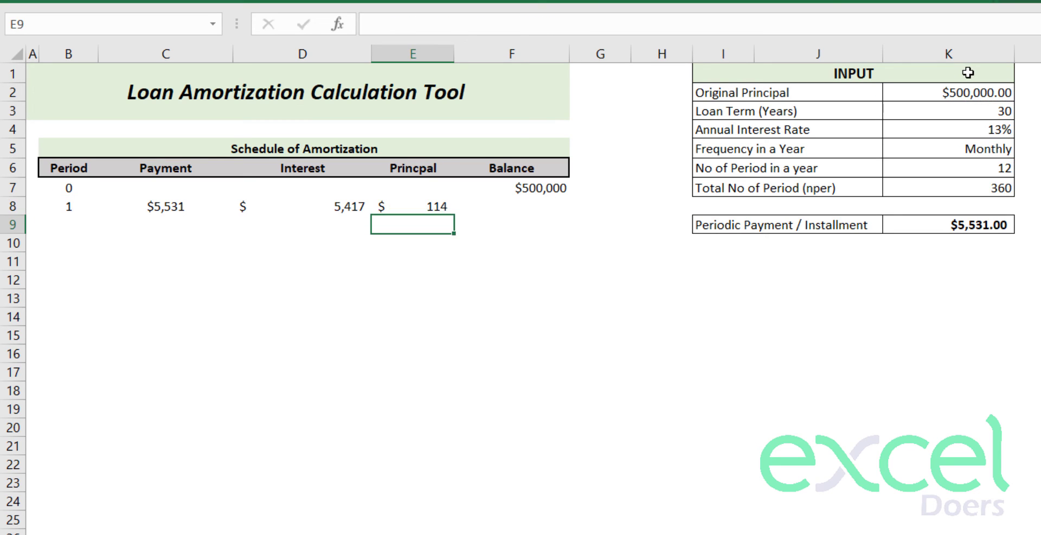
Cross-check the period 1 principal with a temporary =C8-D8 formula in E9, and clear that cell
key(Up)
key(Left)
key(Right)
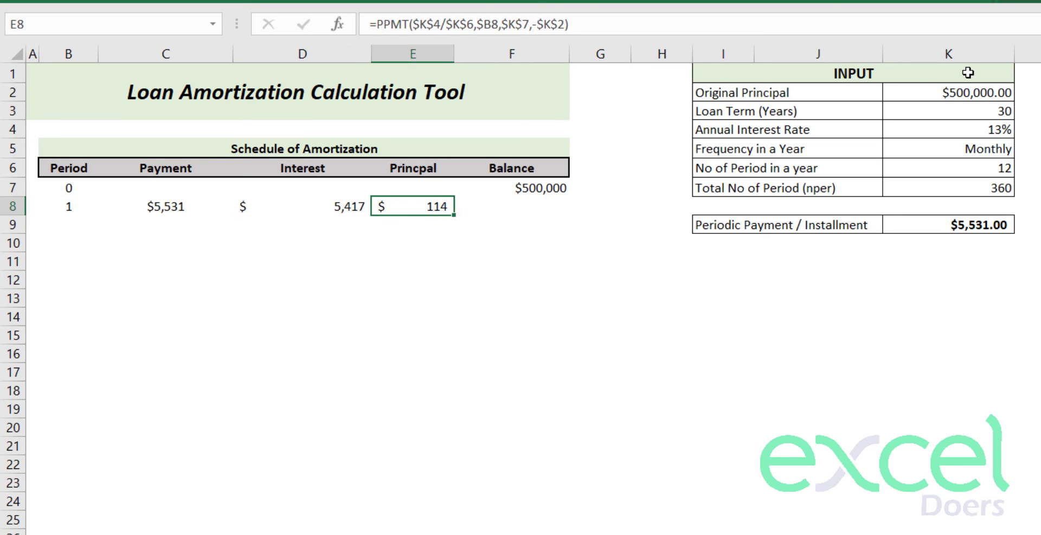
key(Down)
text(=)
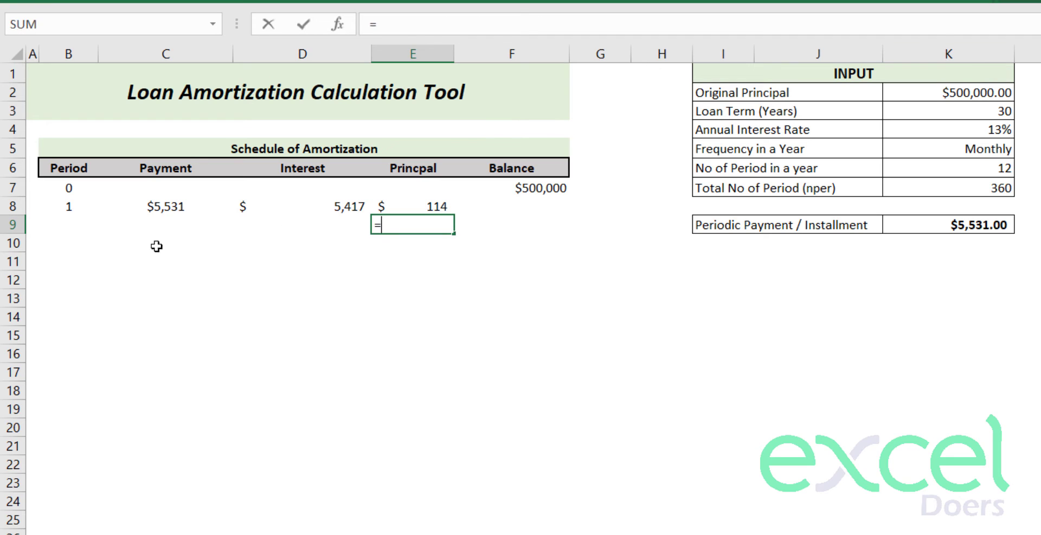
click(141, 215)
text(-)
click(302, 211)
key(Return)
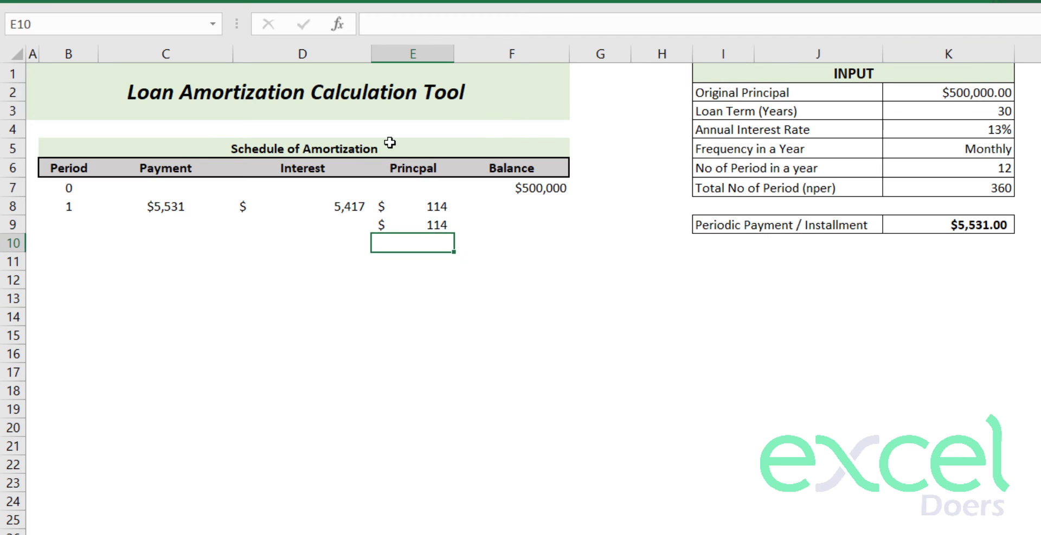
key(Up)
key(Delete)
Make the present value reference in the D8 IPMT formula absolute as -$K$2
key(Up)
key(Left)
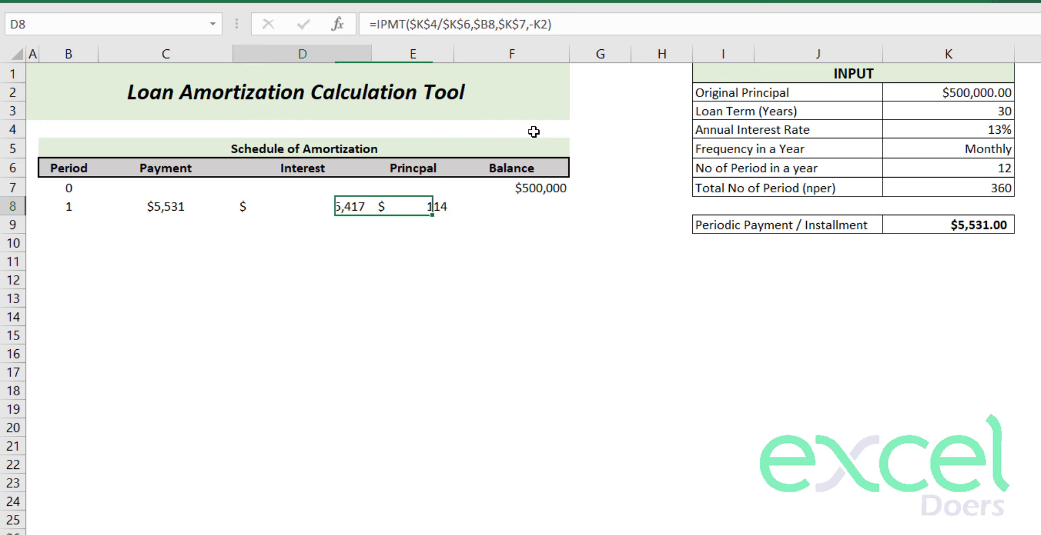
key(F2)
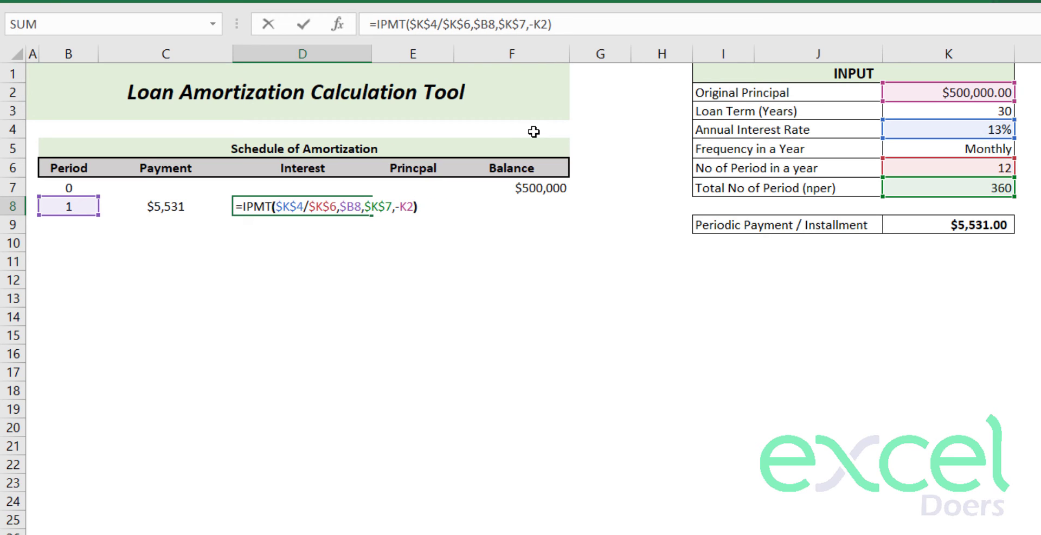
key(Left)
key(F4)
key(Left)
key(Left)
key(Left)
key(Left)
key(Left)
key(Left)
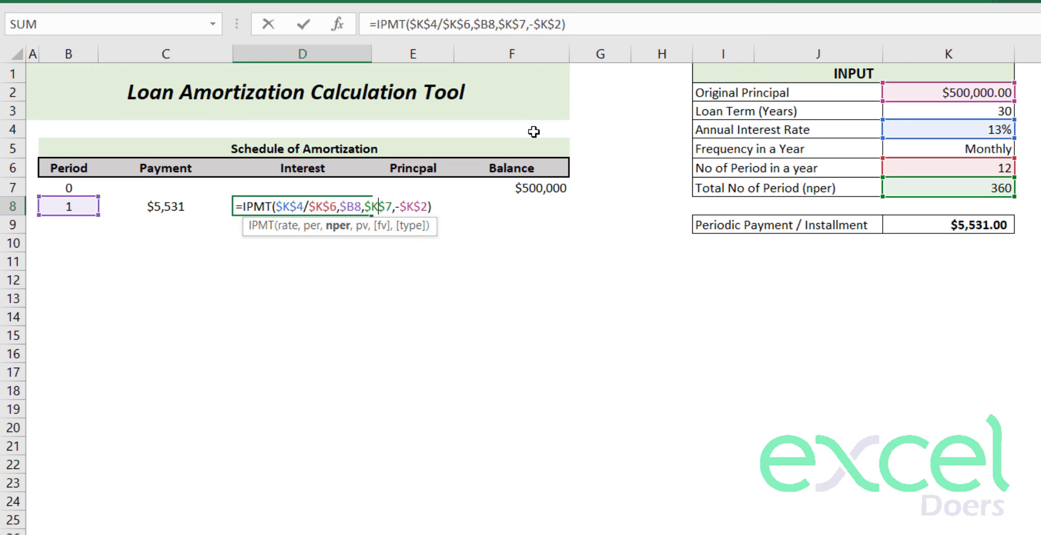
key(Return)
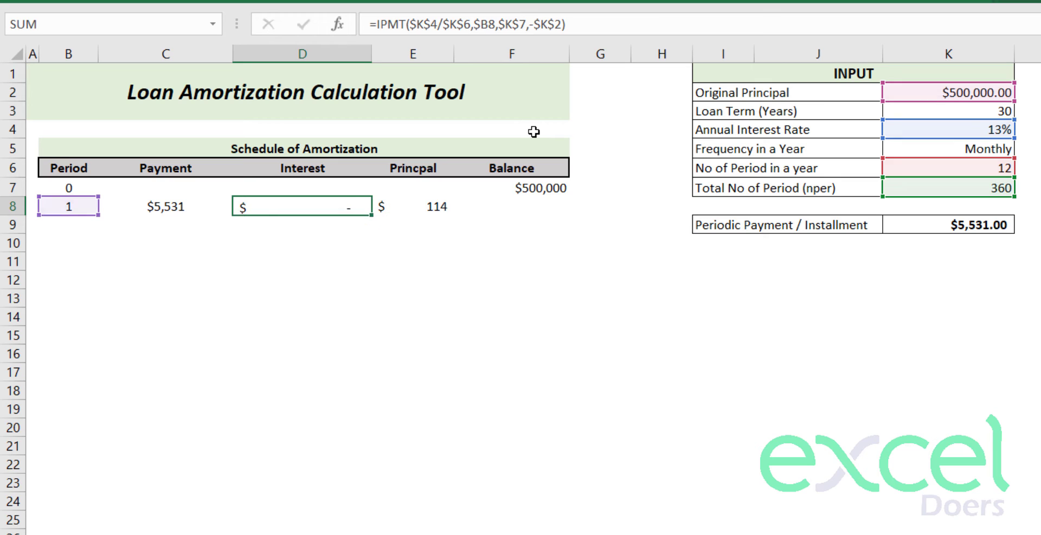
Compare the payment in C8 with a temporary =D8+E8 formula in C9, and clear that cell
key(Left)
key(Right)
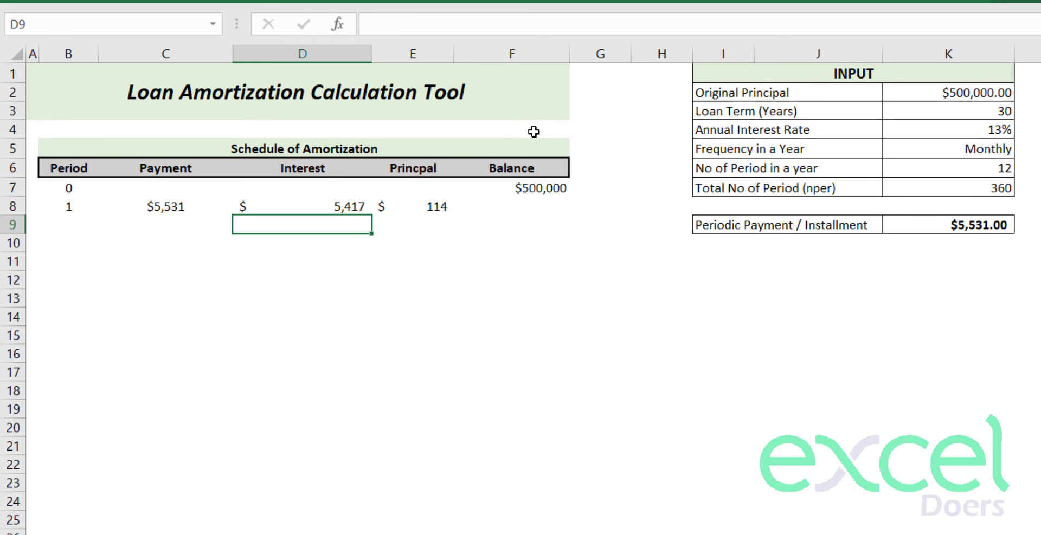
key(Down)
key(Up)
key(Left)
key(F2)
text(=)
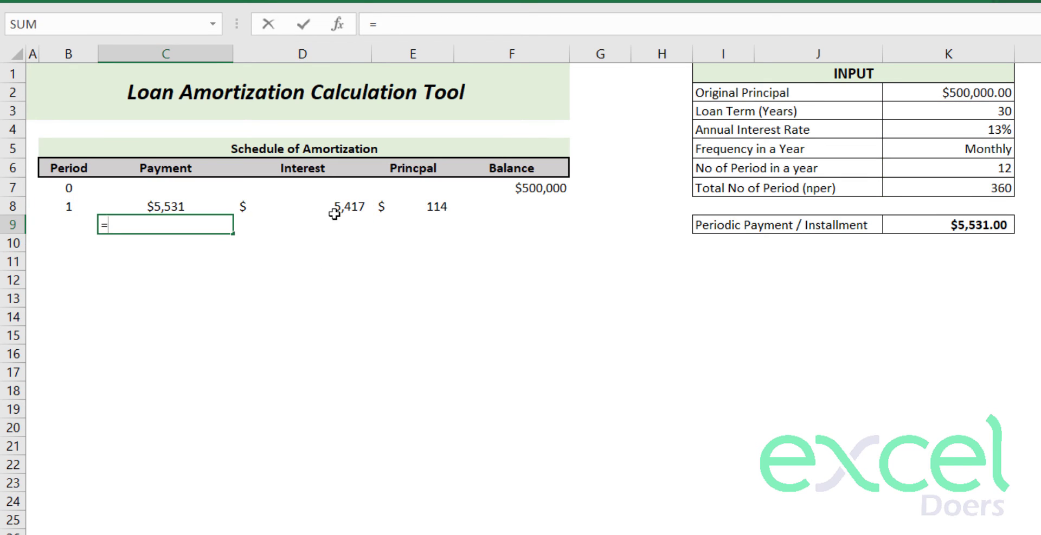
click(332, 208)
text(+)
click(436, 210)
key(Return)
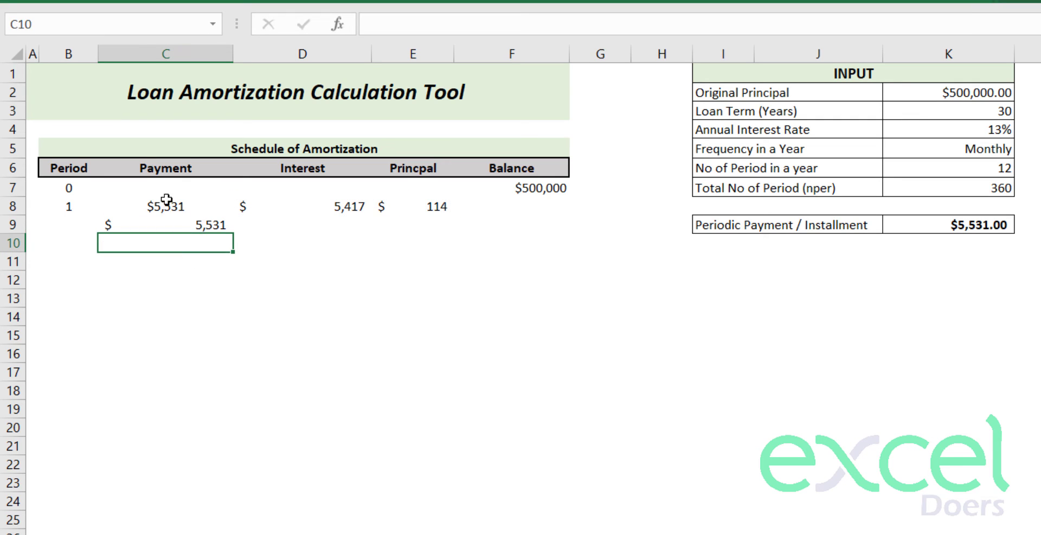
drag(163, 207, 163, 226)
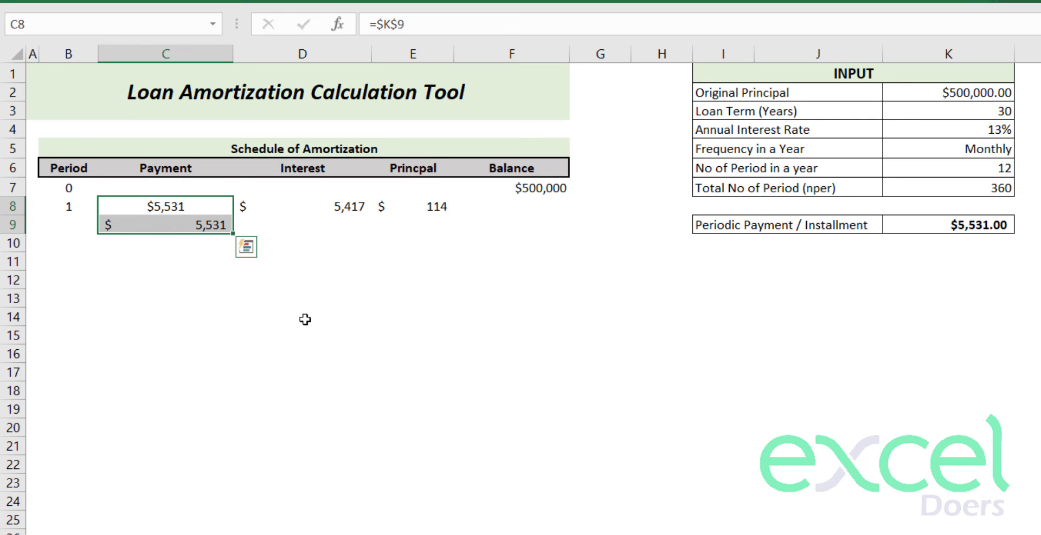
click(165, 224)
key(Delete)
key(Up)
Calculate the period 1 balance in F8 as the previous balance minus the principal, using =F7-E8
click(303, 206)
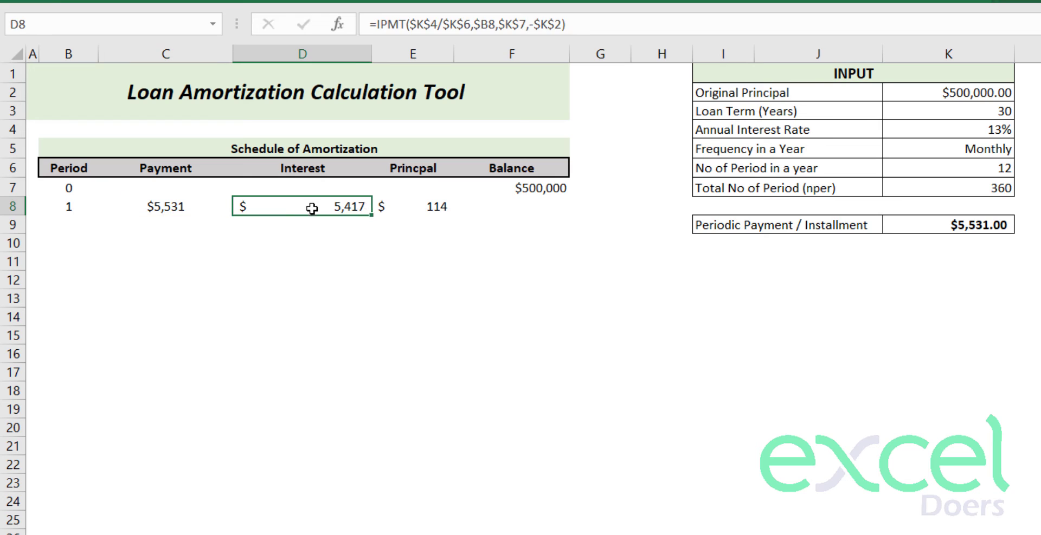
click(455, 206)
click(429, 207)
click(514, 206)
text(=)
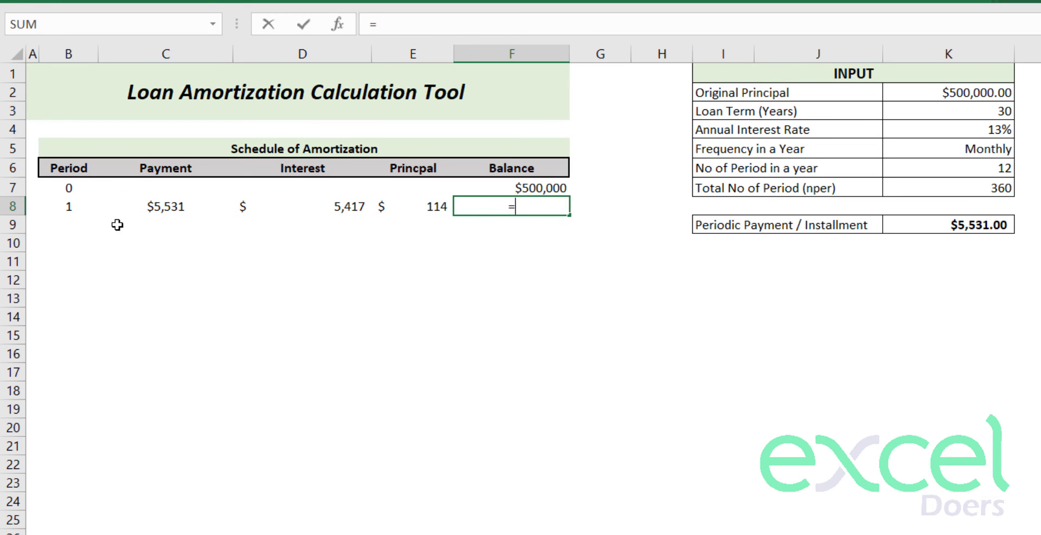
click(502, 189)
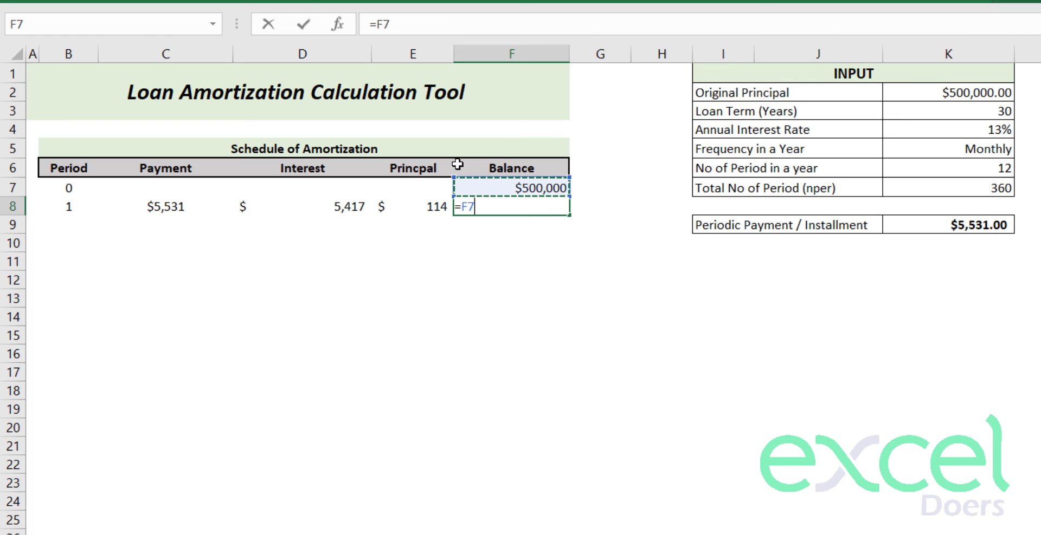
text(-)
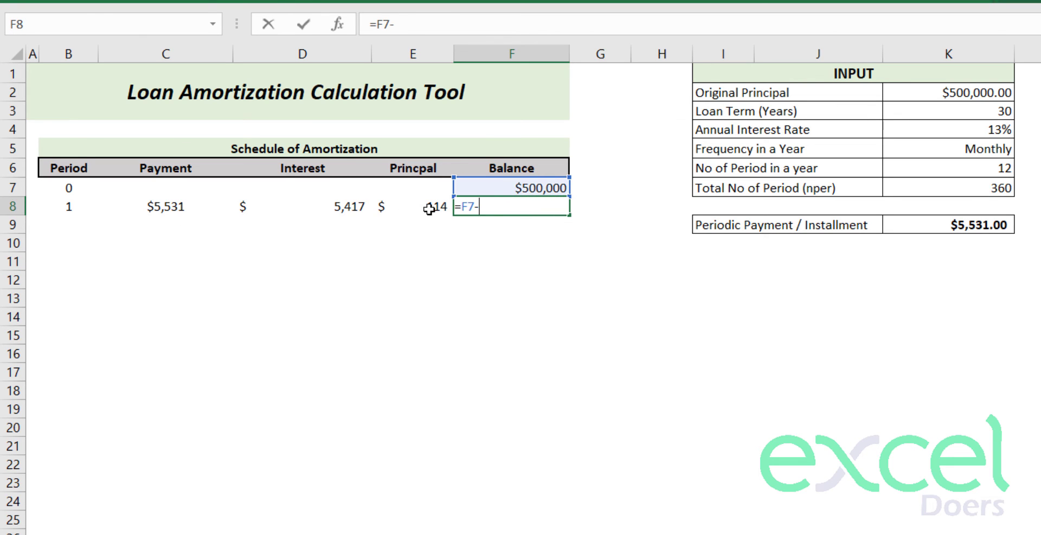
click(426, 208)
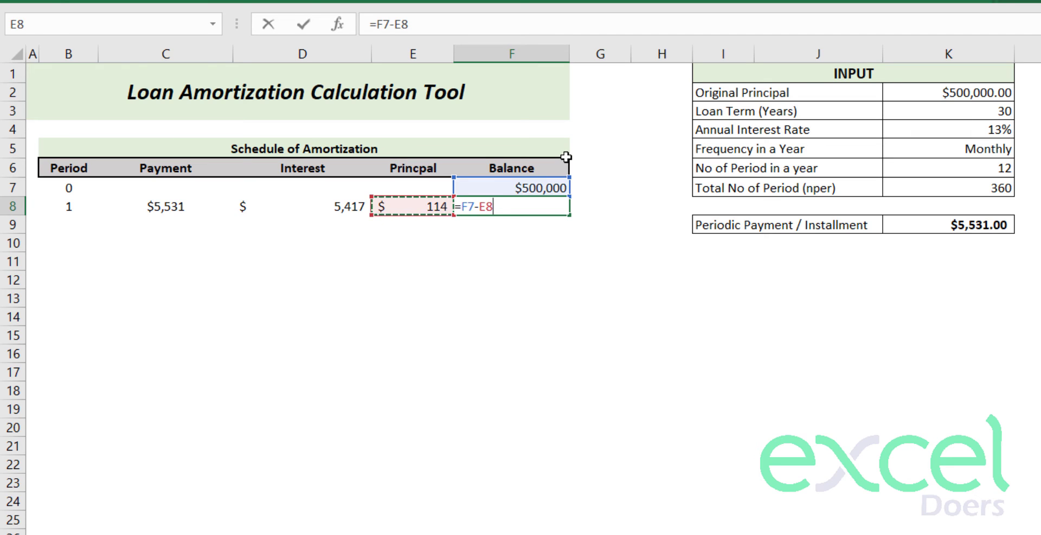
key(Return)
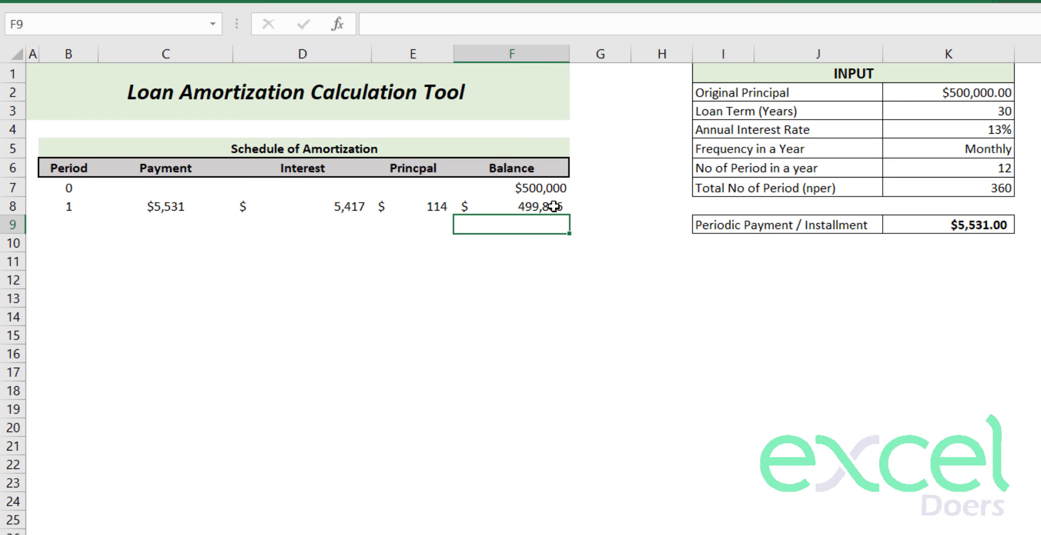
Format the period 1 interest, principal and balance in D8:F8 as Currency with no decimal places
click(298, 205)
click(454, 206)
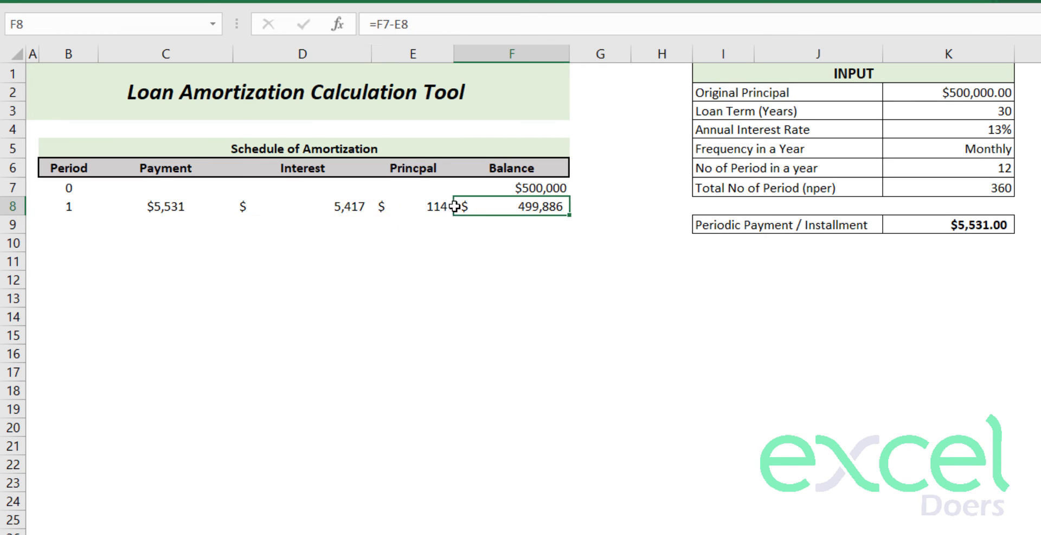
drag(454, 207, 305, 207)
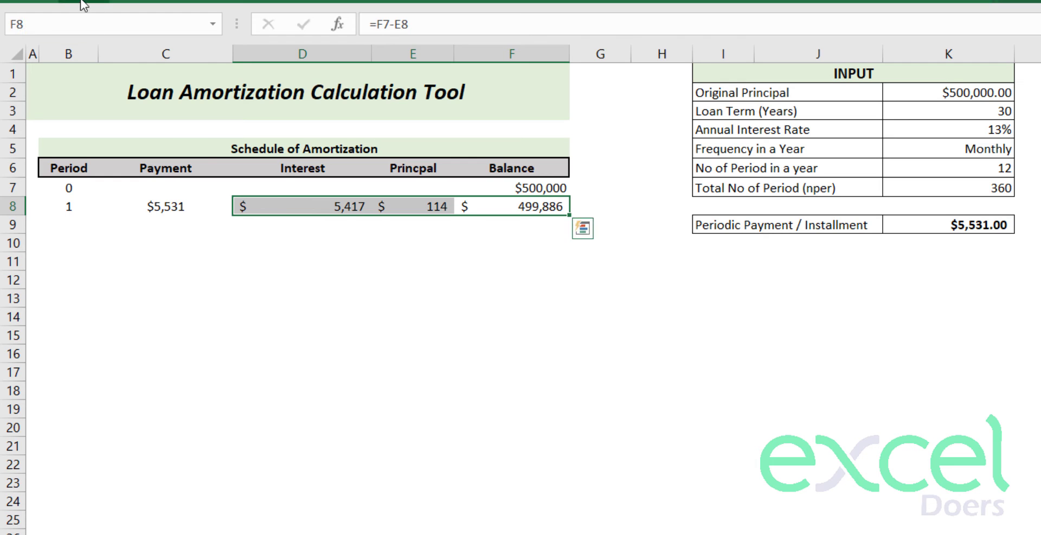
click(96, 7)
click(747, 25)
click(704, 142)
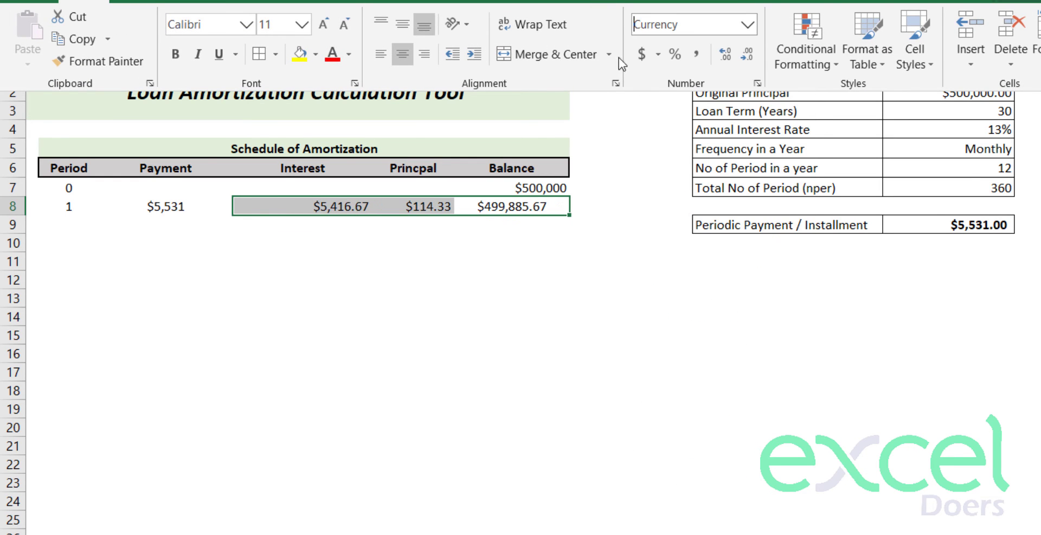
click(746, 54)
click(744, 54)
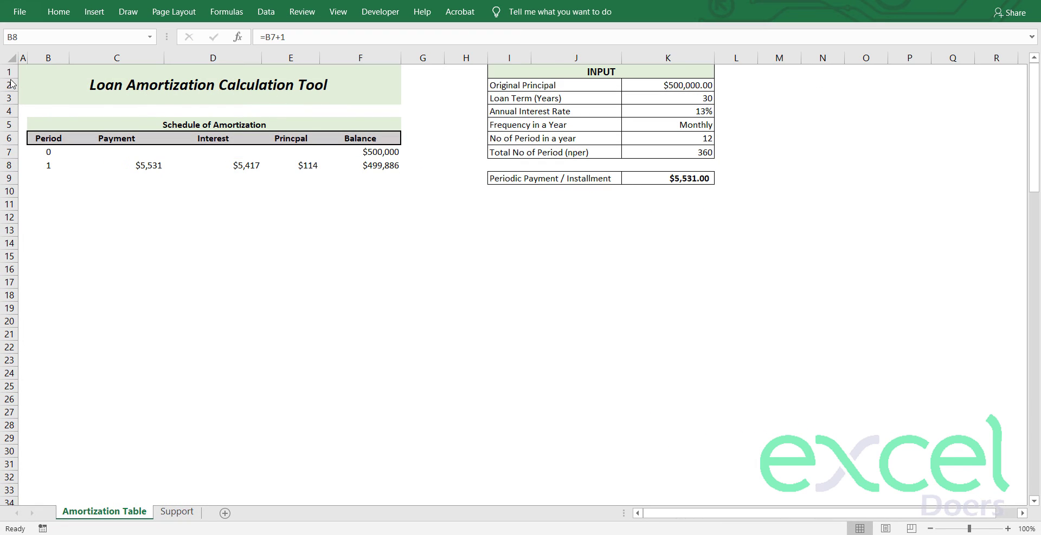
Start an IF around the period formula in B8, testing whether (B7+1) is less than or equal to $K$7
click(47, 164)
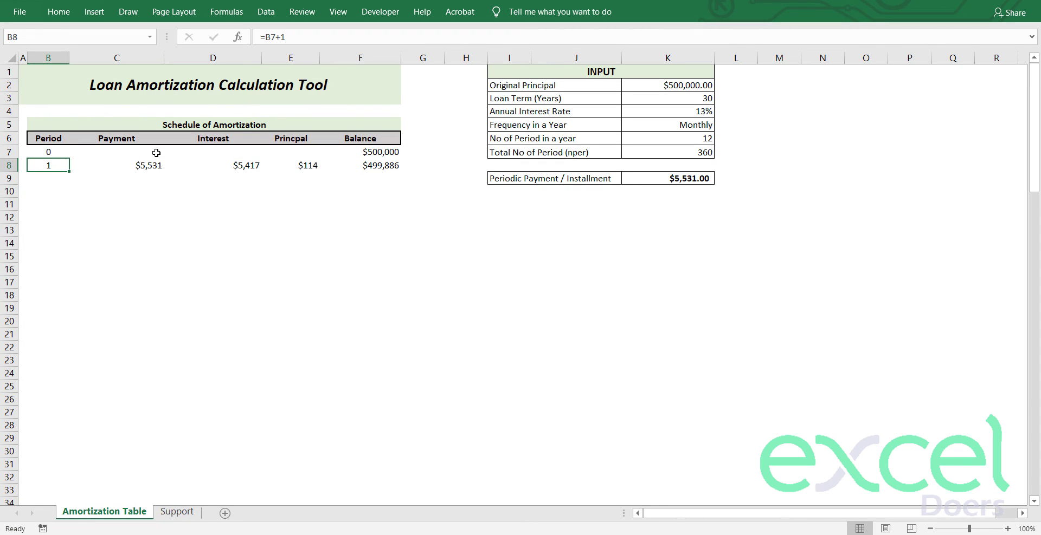
double_click(46, 166)
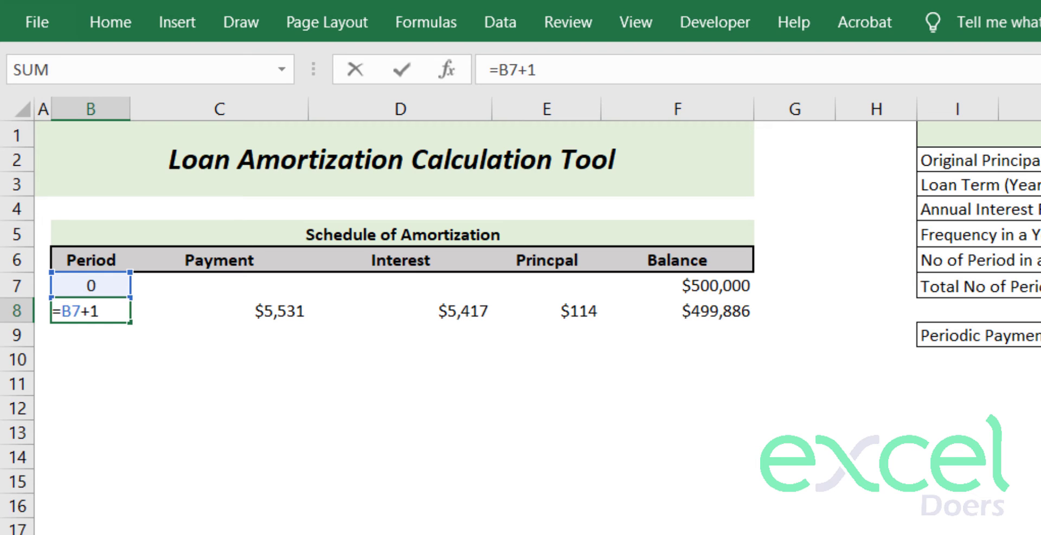
text(i)
key(Tab)
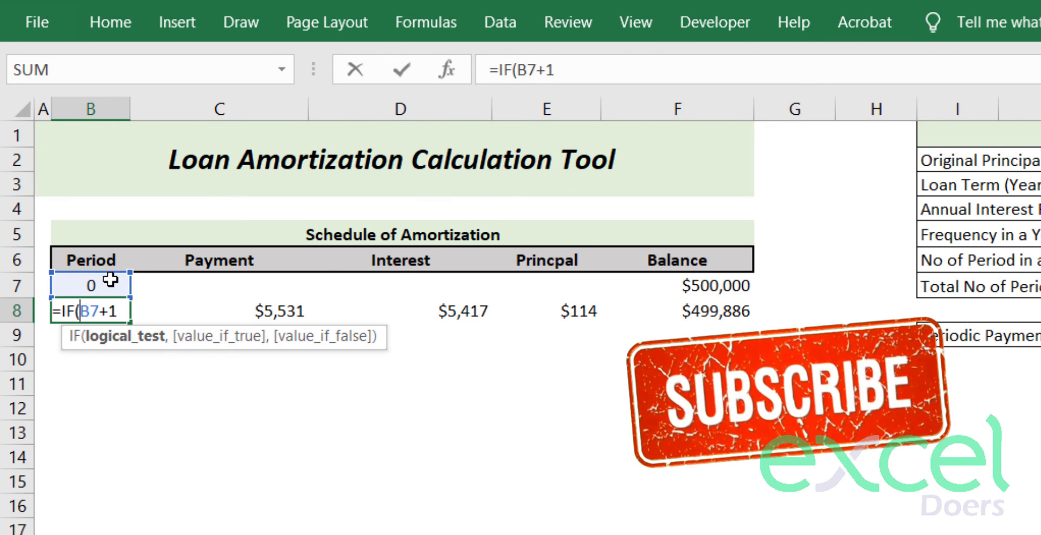
text((B7+1)
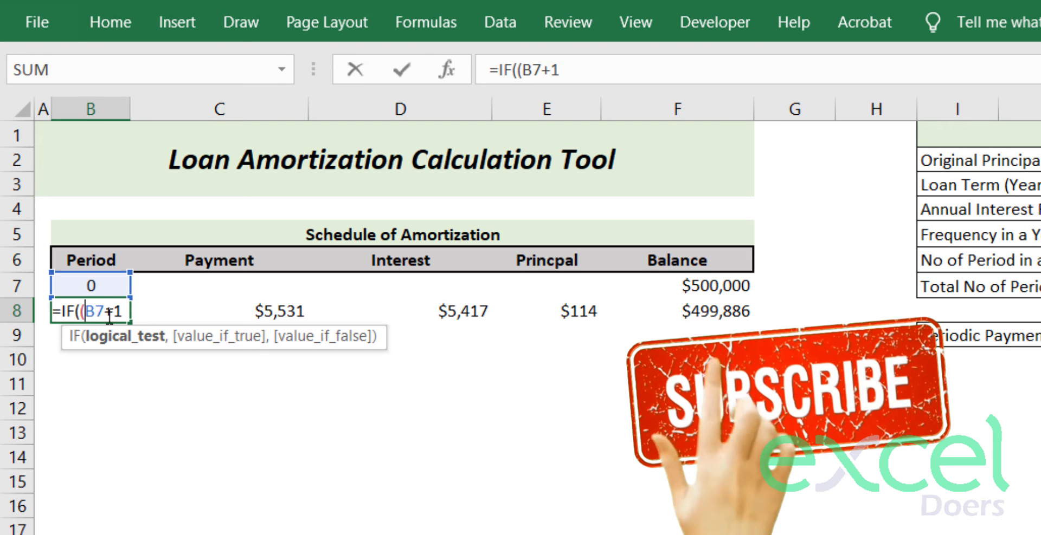
text()<)
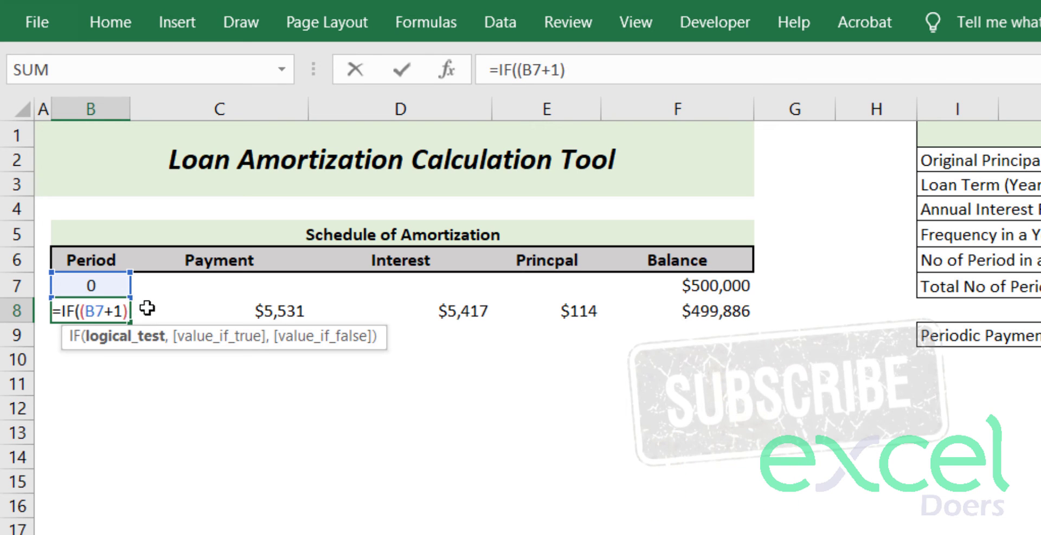
text(=)
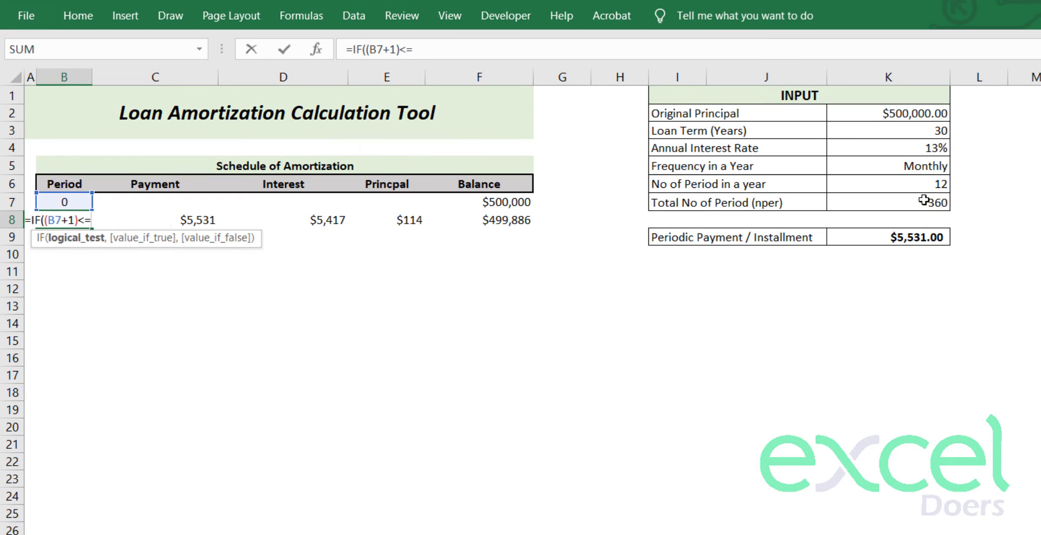
click(861, 201)
key(F4)
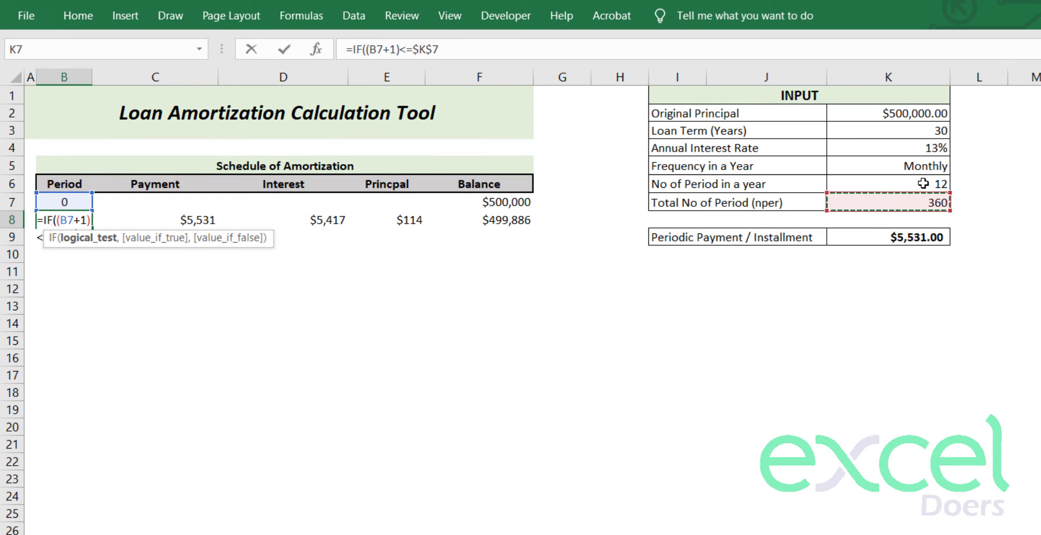
Complete the IF in B8 so it returns B7+1 when true and empty text "" otherwise
text(,)
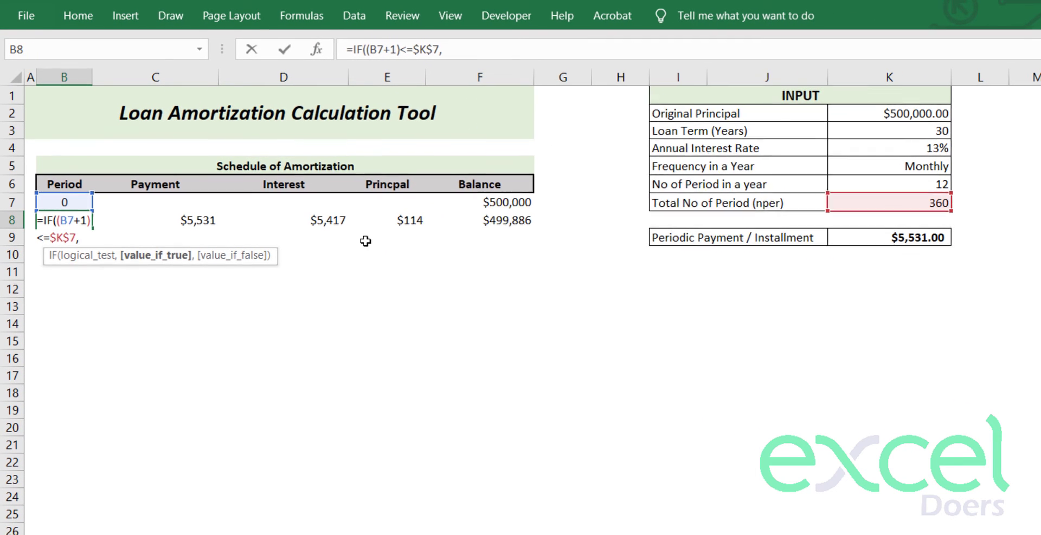
key(Up)
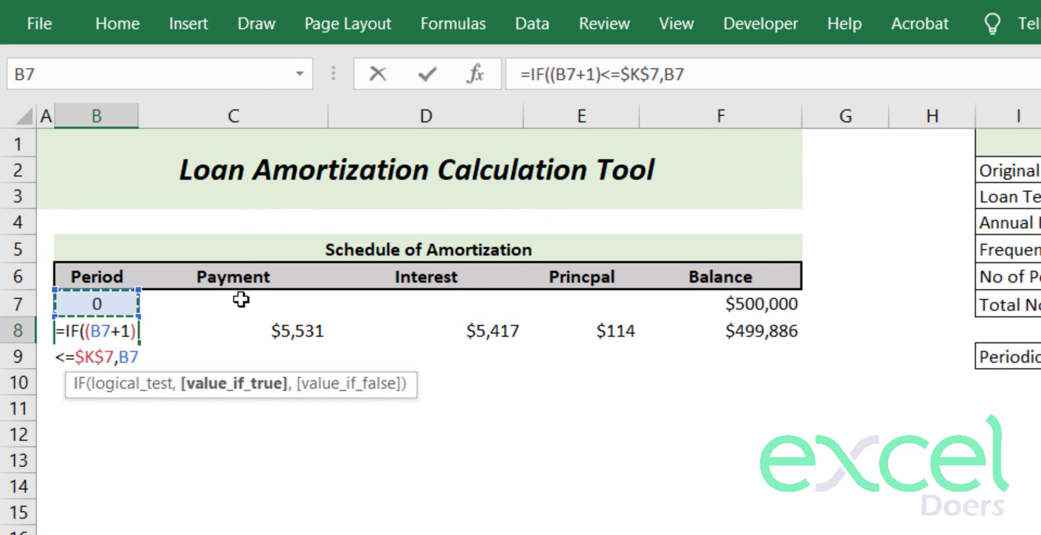
text(+)
click(156, 333)
key(BackSpace)
key(BackSpace)
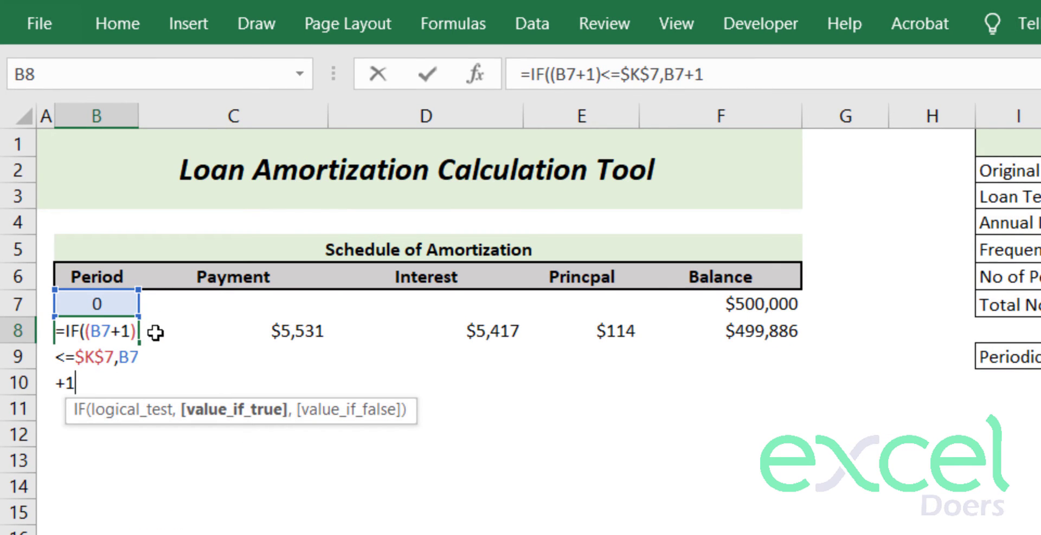
text(1,"")
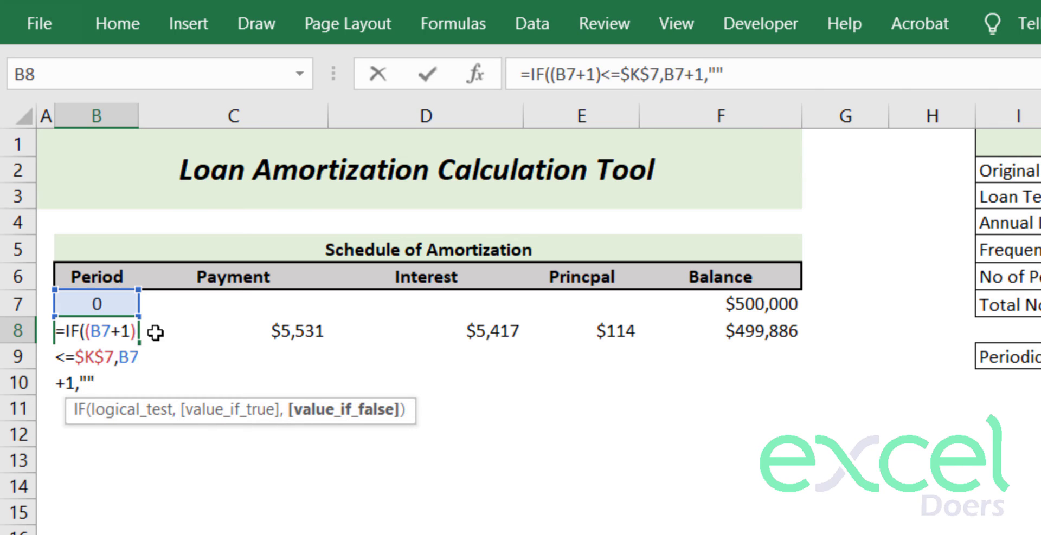
text())
key(Return)
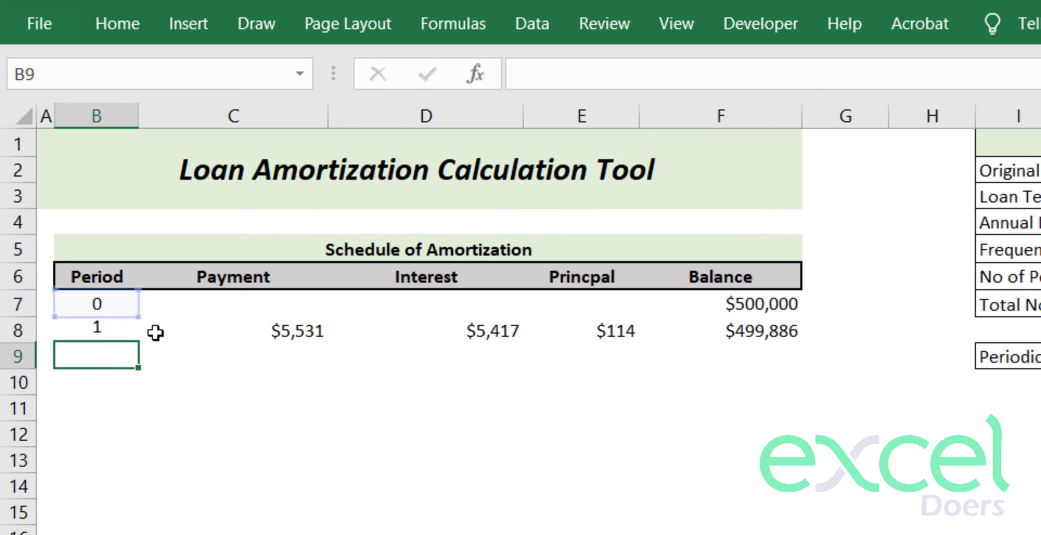
Nest the B8 formula in an outer blank check, giving =IF(B7="","",IF((B7+1)<=$K$7,B7+1,""))
key(Up)
key(F2)
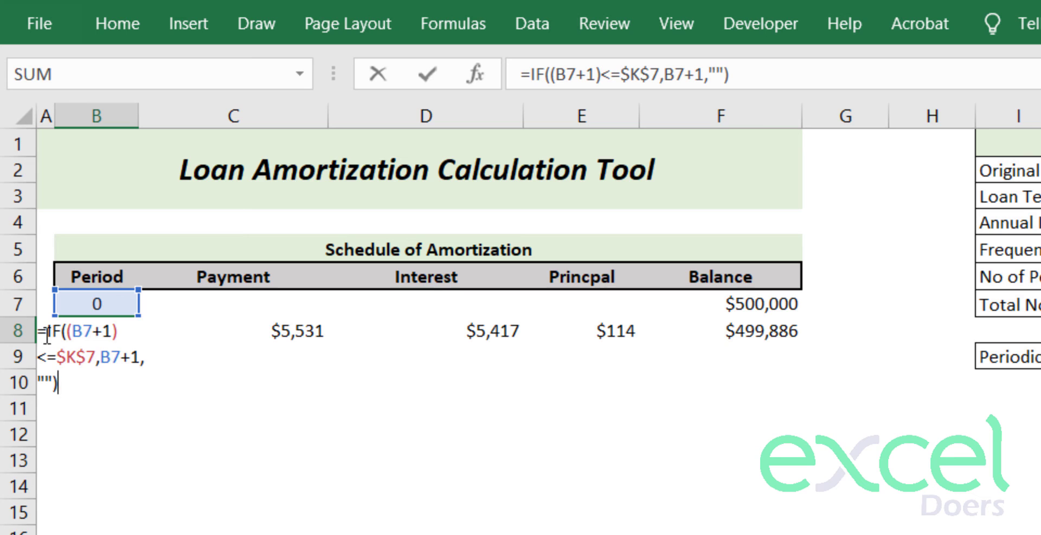
click(47, 332)
text(IF()
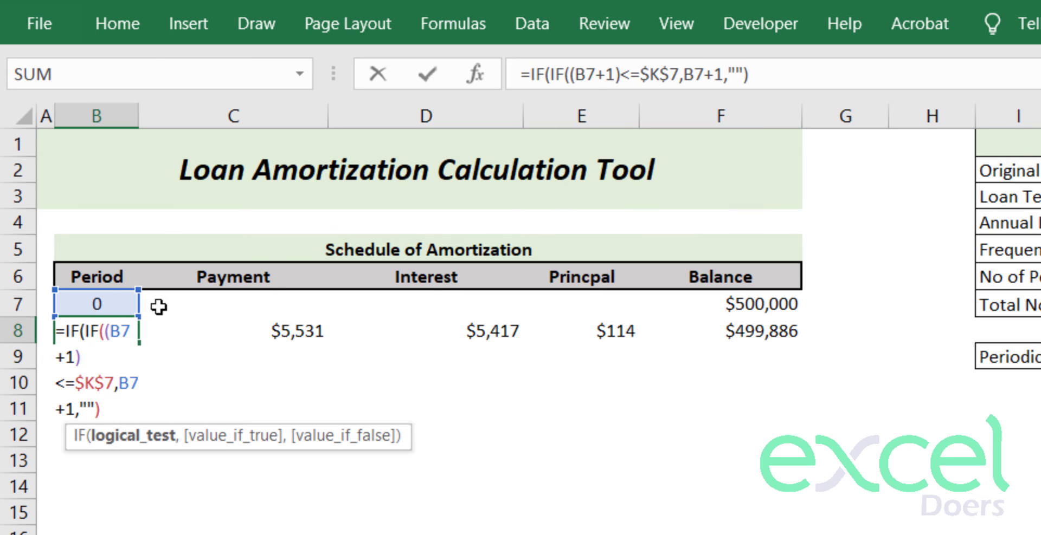
click(85, 304)
text(="")
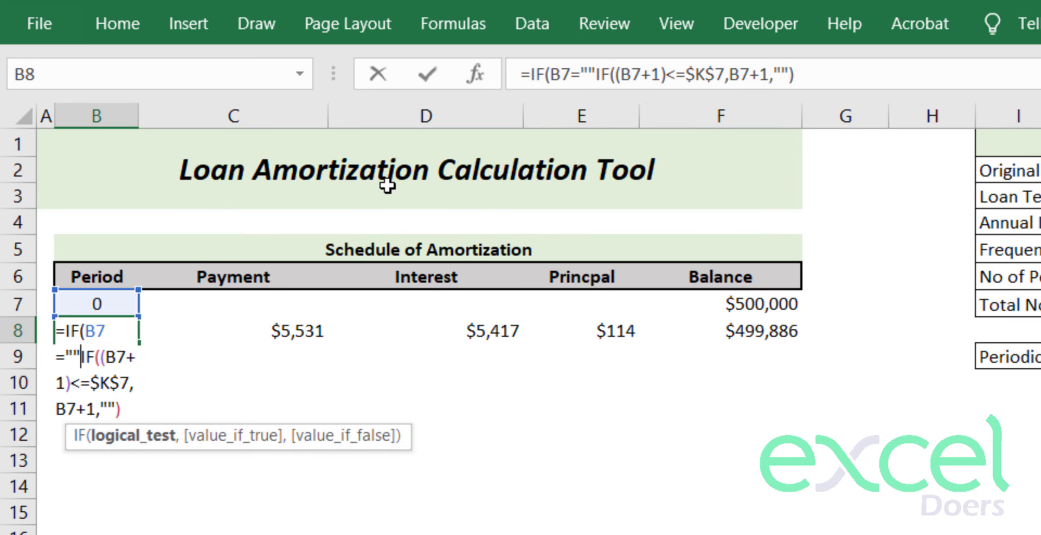
text(,"")
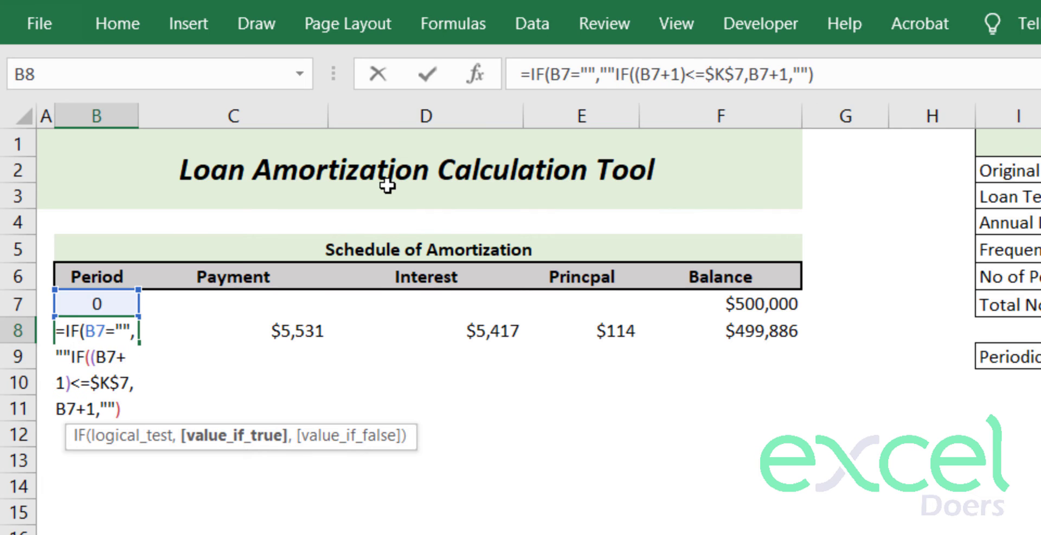
text(,)
click(840, 74)
text())
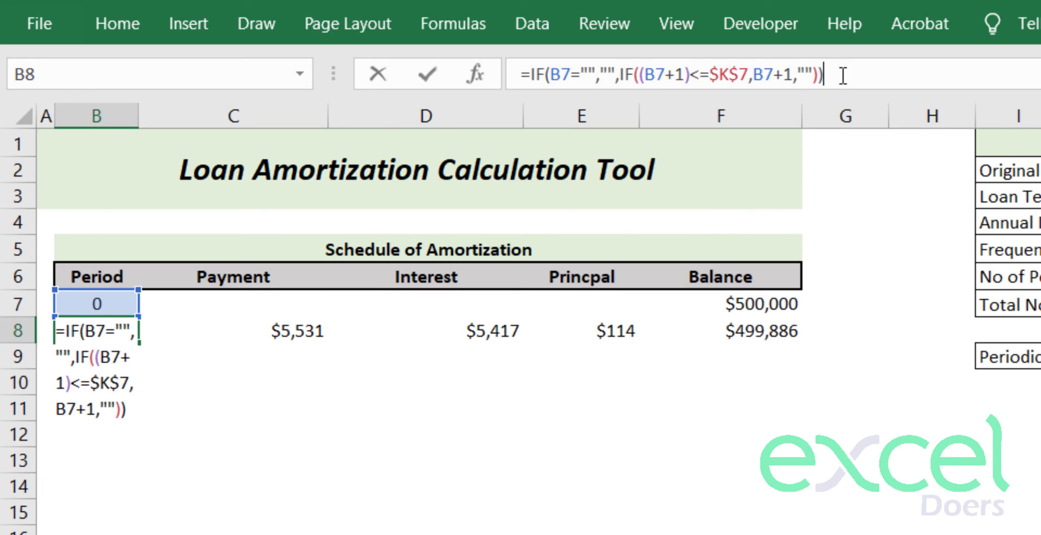
key(Return)
Copy the period formula from B8 down the Period column to B24
key(Up)
key(ctrl+c)
key(shift+Down)
key(shift+Down)
key(shift+Down)
key(shift+Down)
key(shift+Down)
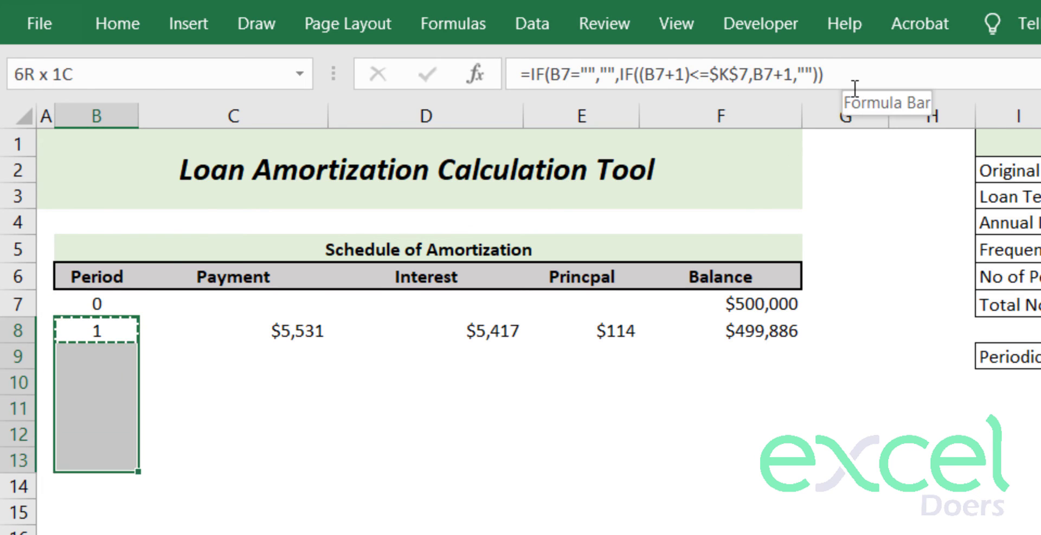
key(shift+Down)
key(shift+Down)
key(shift+Down)
key(shift+Down)
key(shift+Down)
key(shift+Down)
key(shift+Down)
key(shift+Down)
key(shift+Down)
key(shift+Down)
key(shift+Down)
key(ctrl+v)
key(Down)
key(Down)
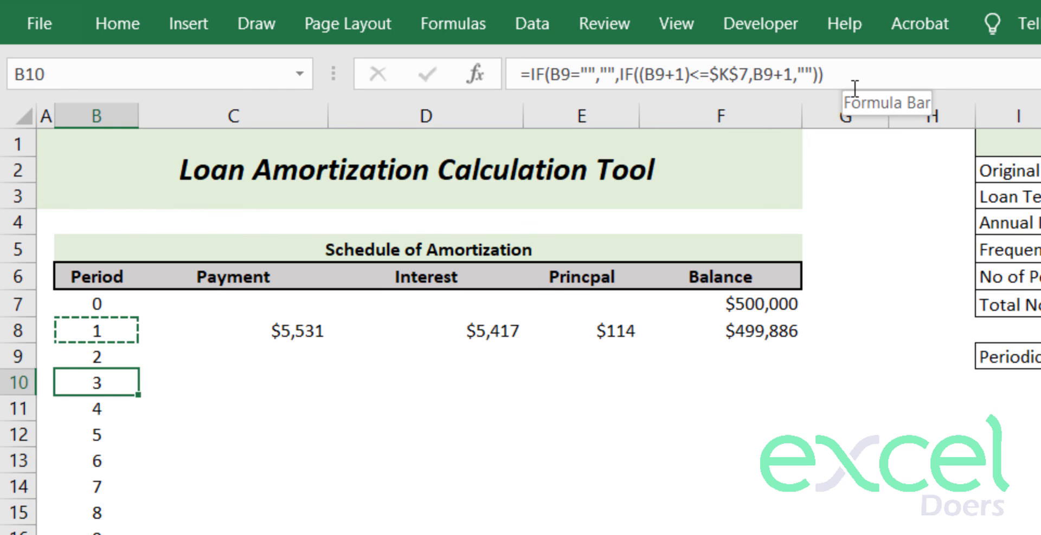
key(Down)
Set the payment frequency in K5 to Annual
click(776, 136)
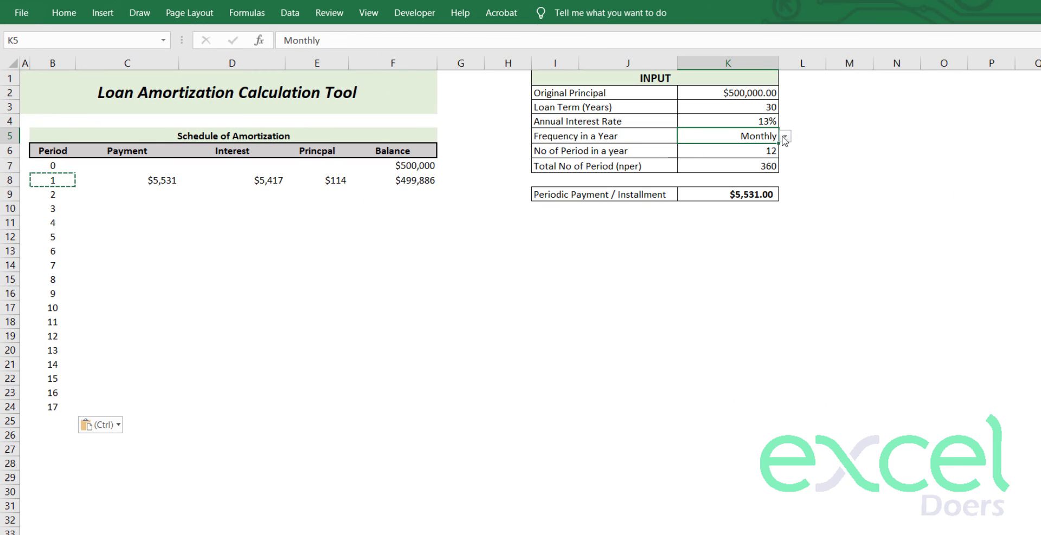
click(784, 139)
click(739, 169)
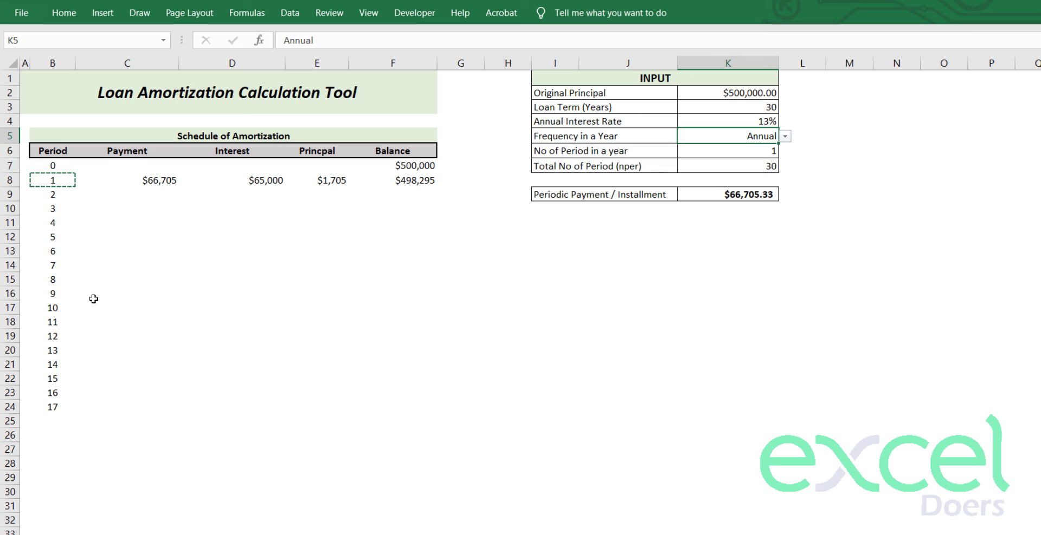
click(607, 163)
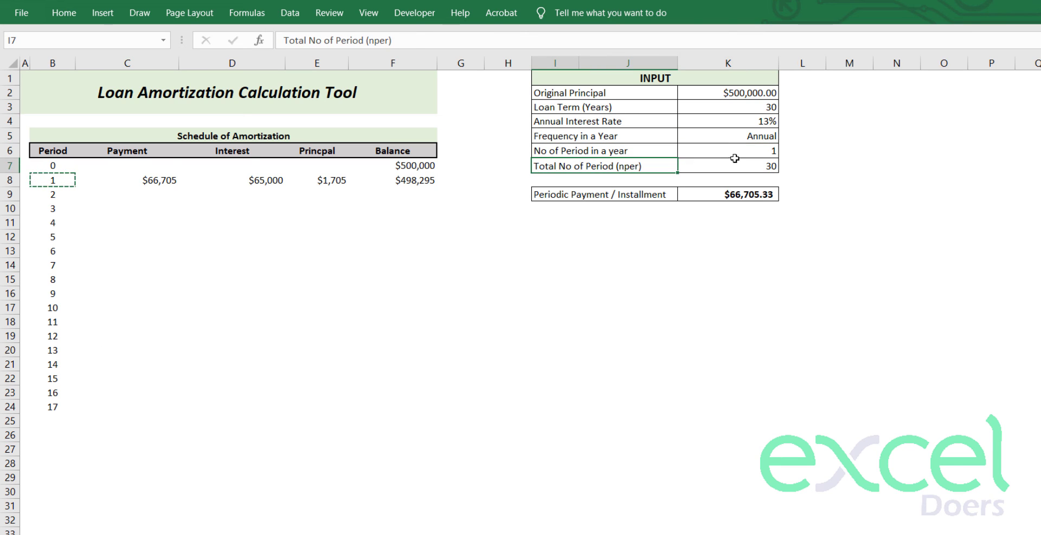
Extend the period formula from B24 further down the Period column to row 38
click(51, 203)
click(49, 407)
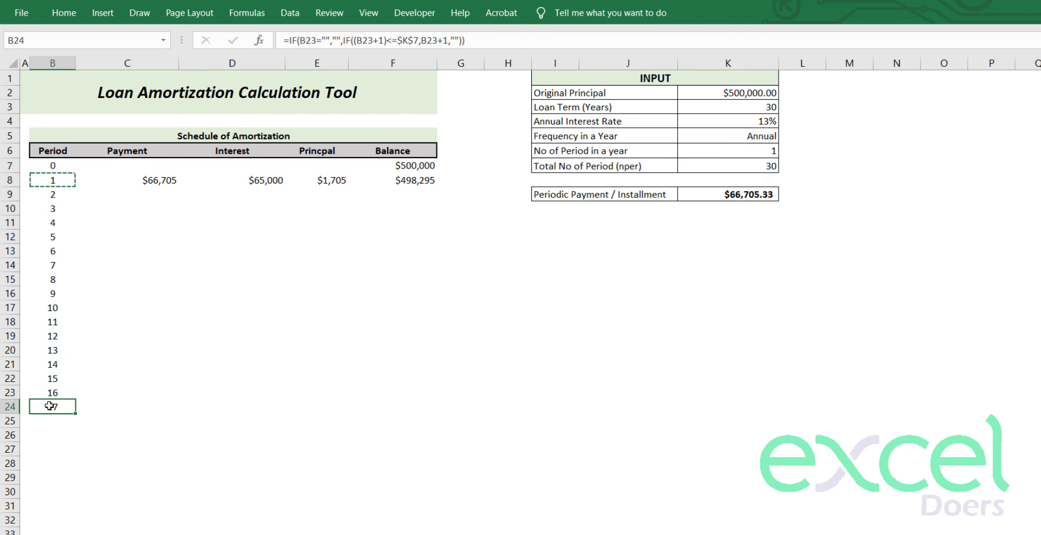
key(ctrl+c)
drag(50, 407, 54, 531)
key(ctrl+v)
scroll(414, 367, up, 3)
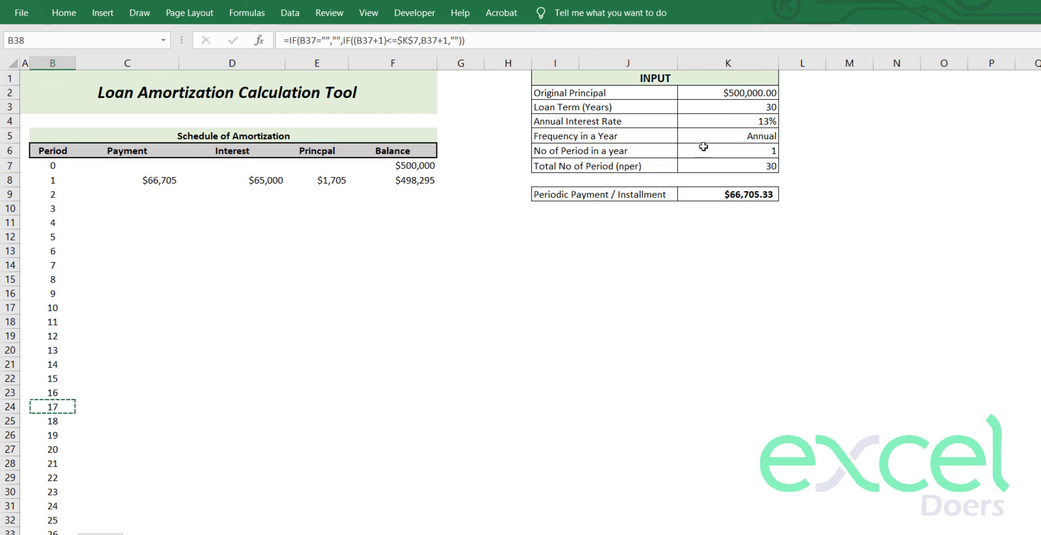
Set the loan term in K3 to 10 years and check the Period cells below period 10
click(724, 107)
text(10)
key(Return)
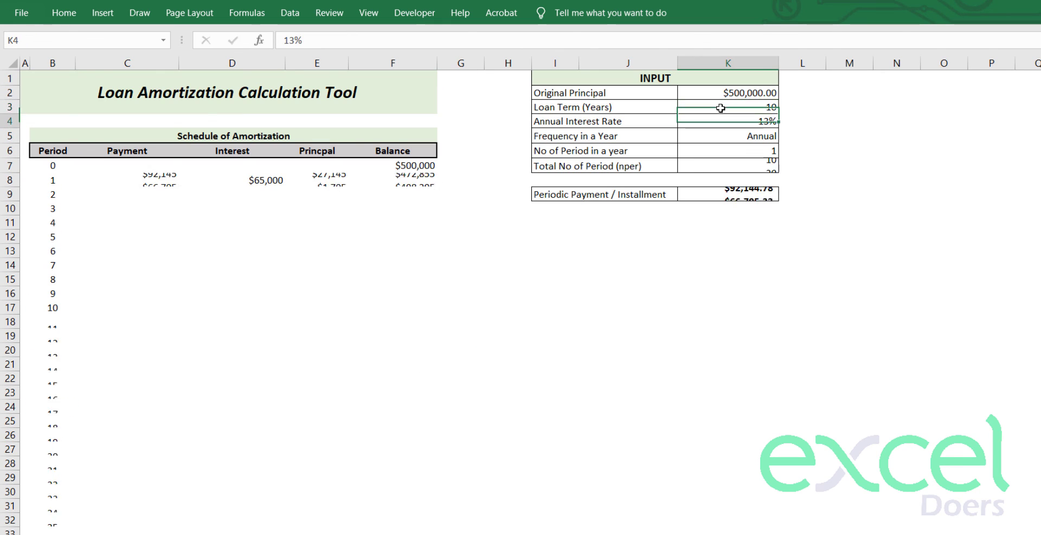
drag(51, 318, 63, 359)
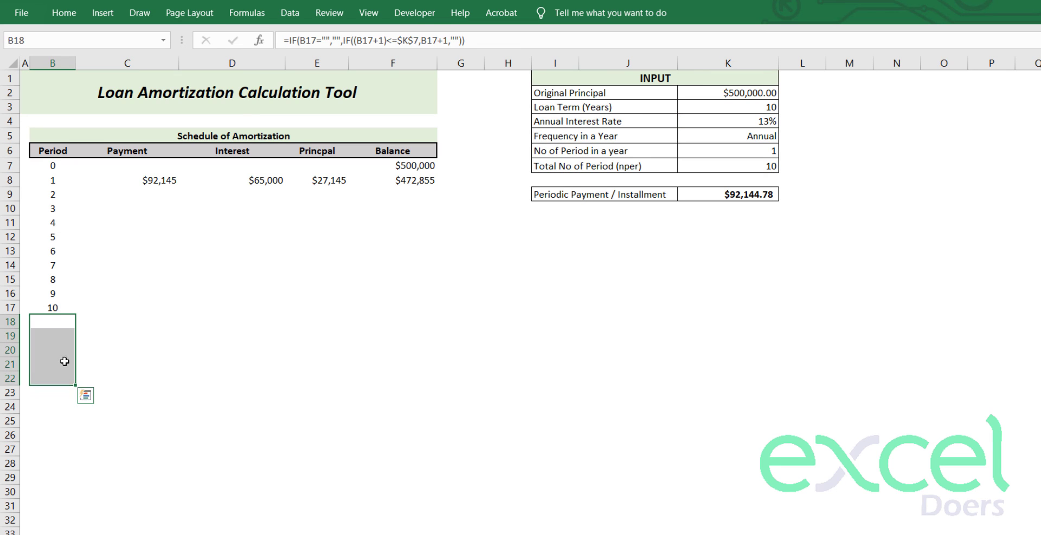
click(82, 321)
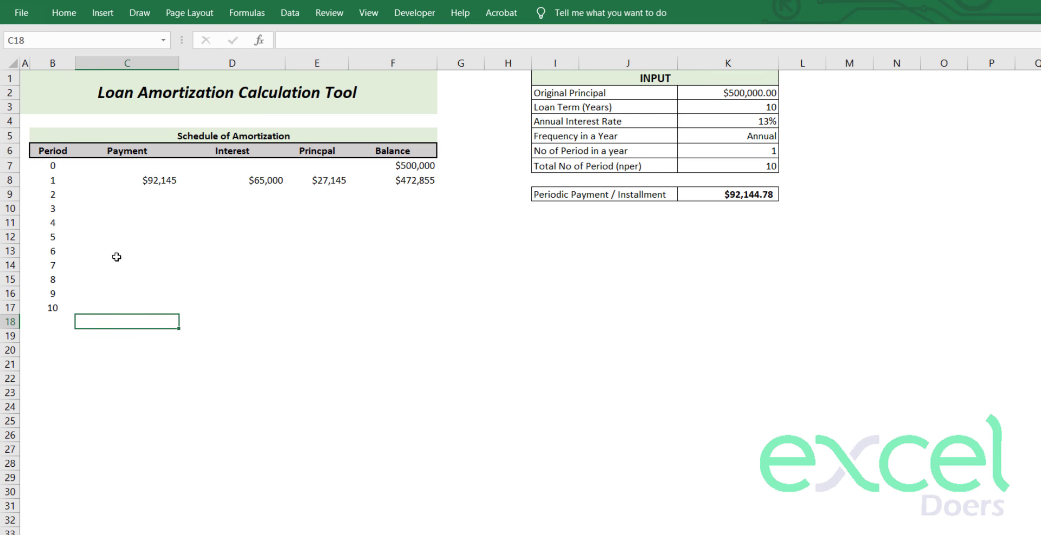
Wrap the Payment formula in C8 in a blank-period check: =IF(B8<>"",$K$9,"")
click(152, 182)
double_click(139, 184)
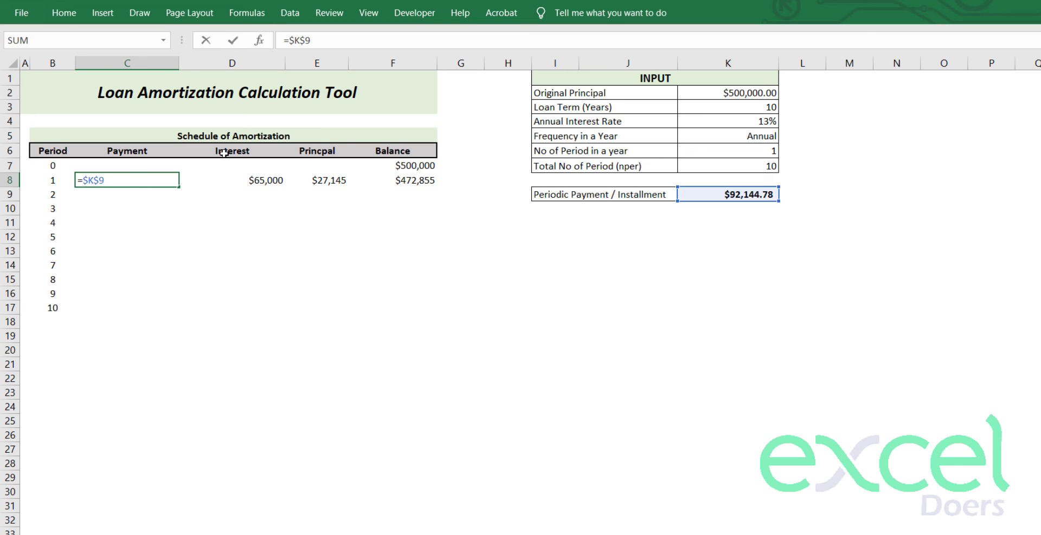
text(IF()
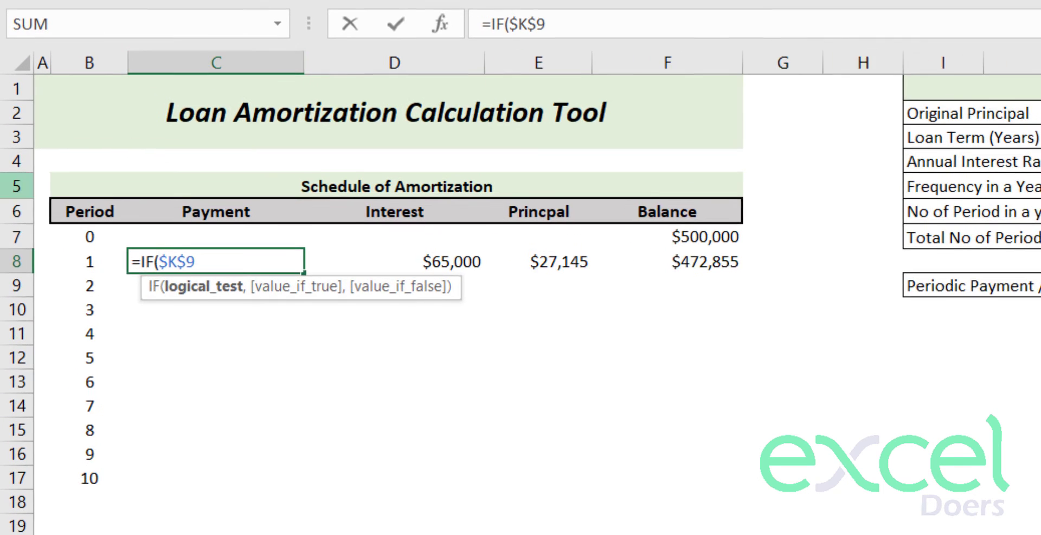
click(49, 180)
text(<>"",)
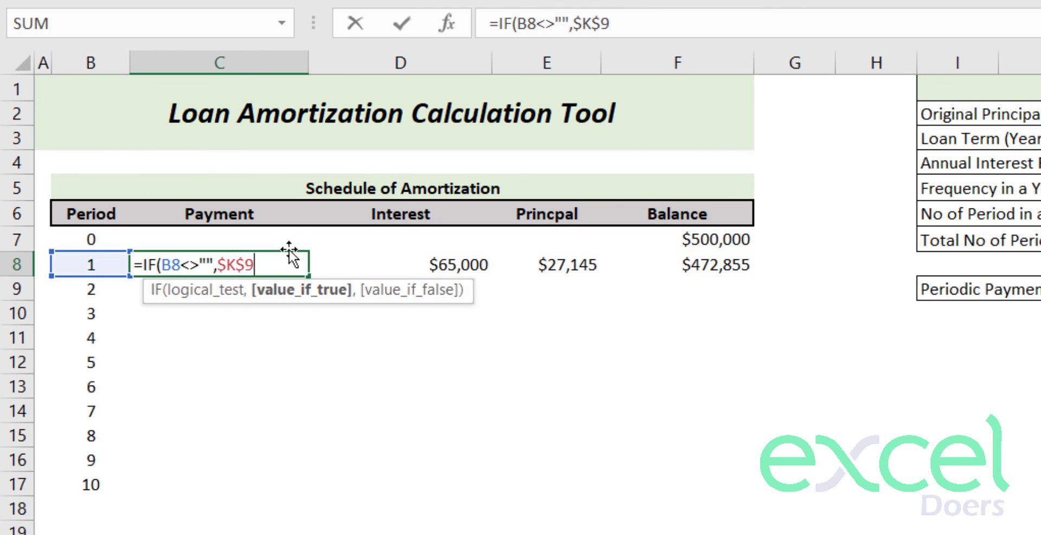
text(,)
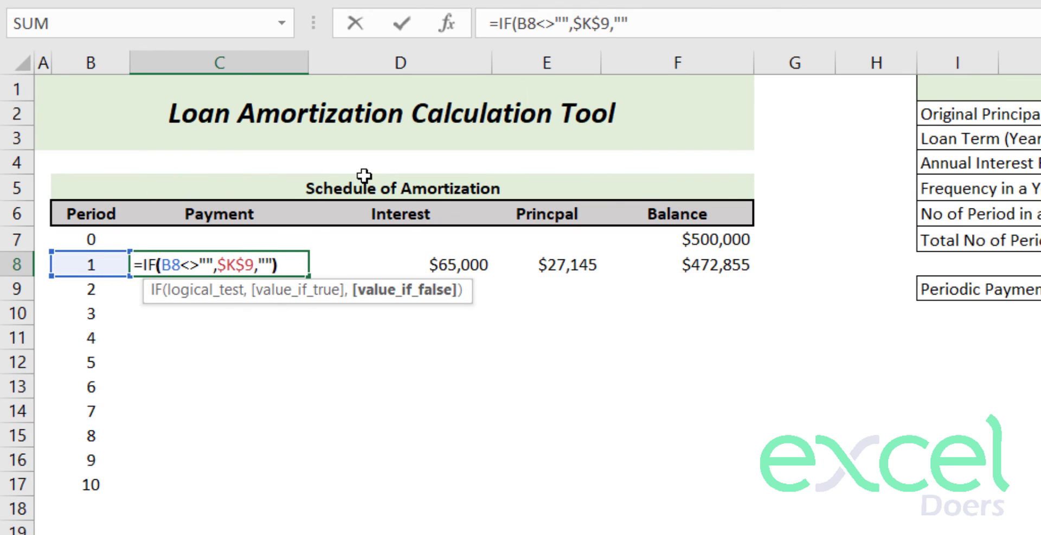
text(""))
key(Return)
Wrap the Interest formula in D8 in a blank-period check: =IF(B8<>"",IPMT($K$4/$K$6,$B8,$K$7,-$K$2),"")
click(441, 265)
double_click(438, 266)
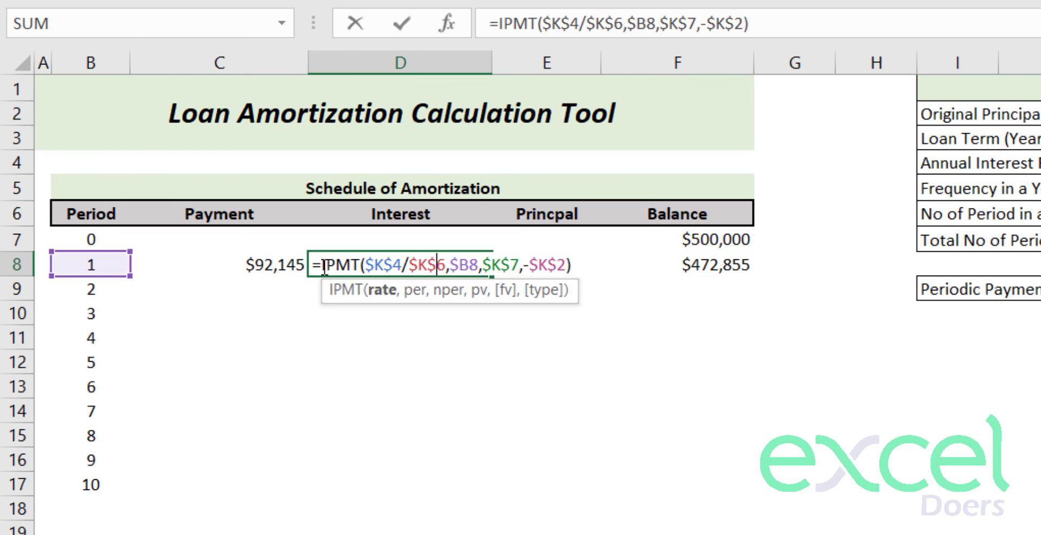
click(321, 266)
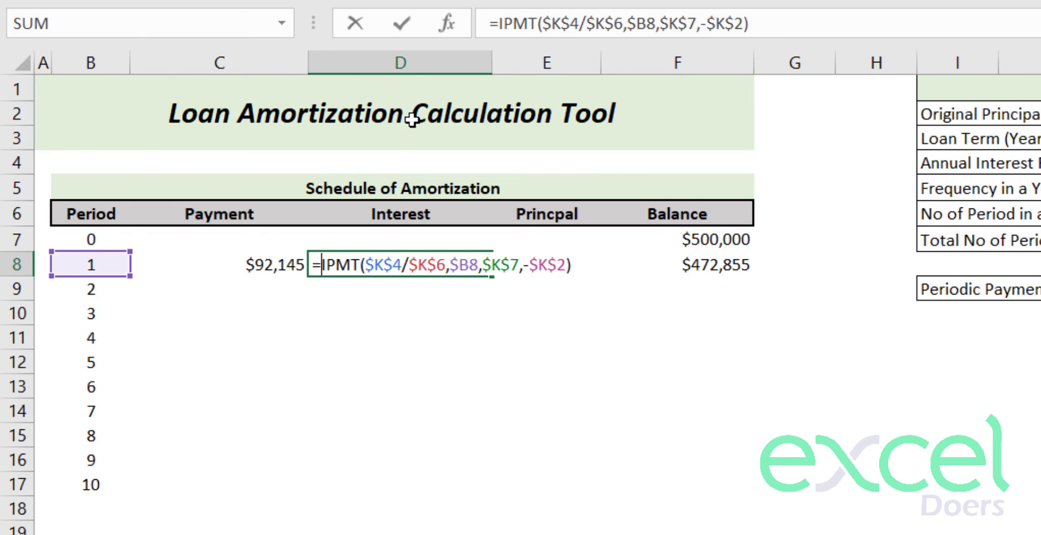
text(if)
key(Tab)
click(81, 266)
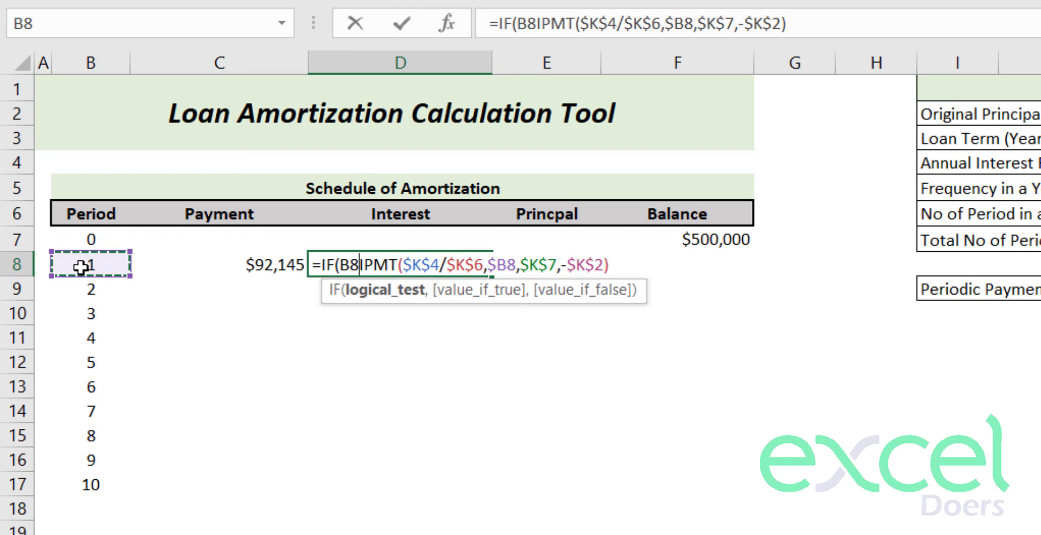
text(<>"")
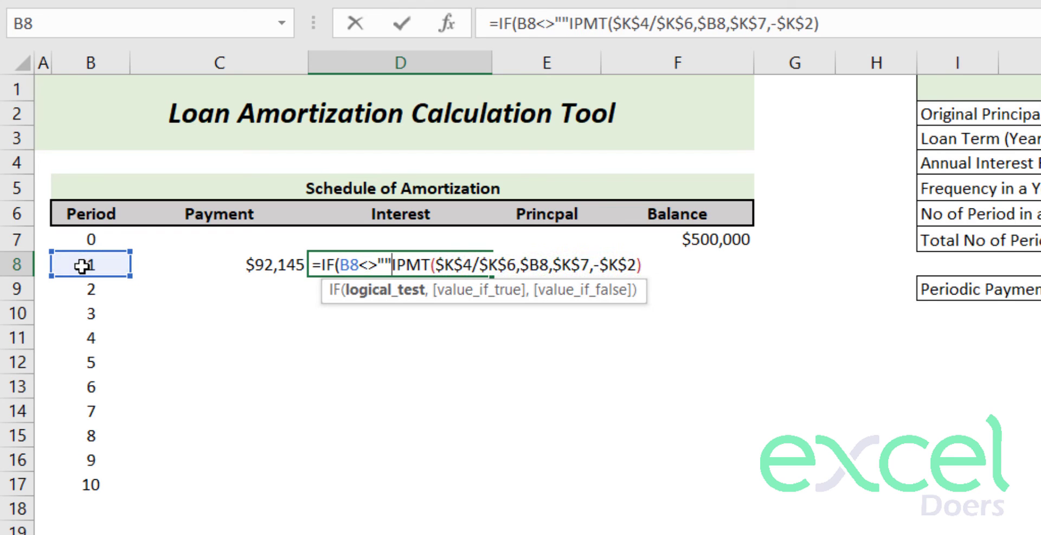
text(,)
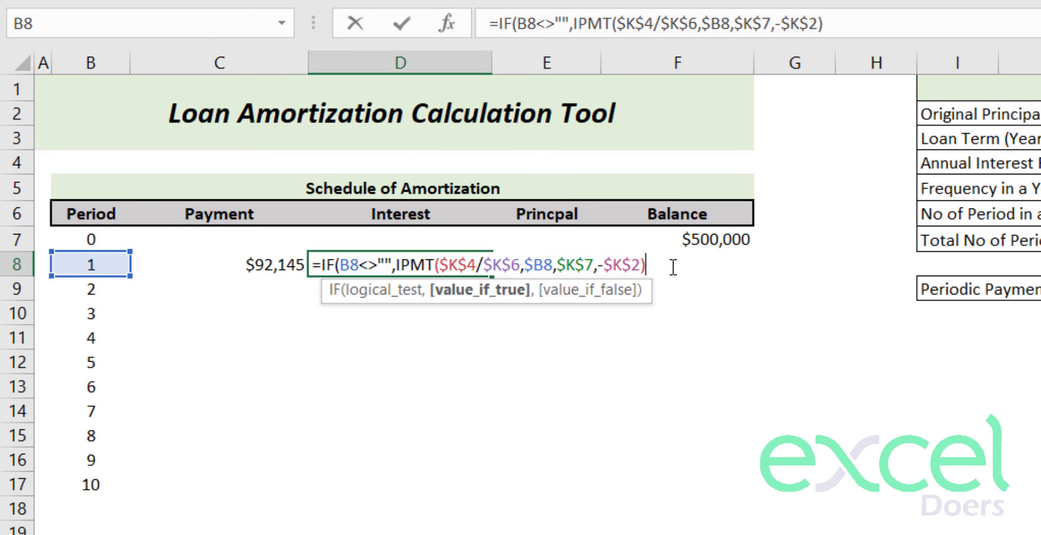
text(,)
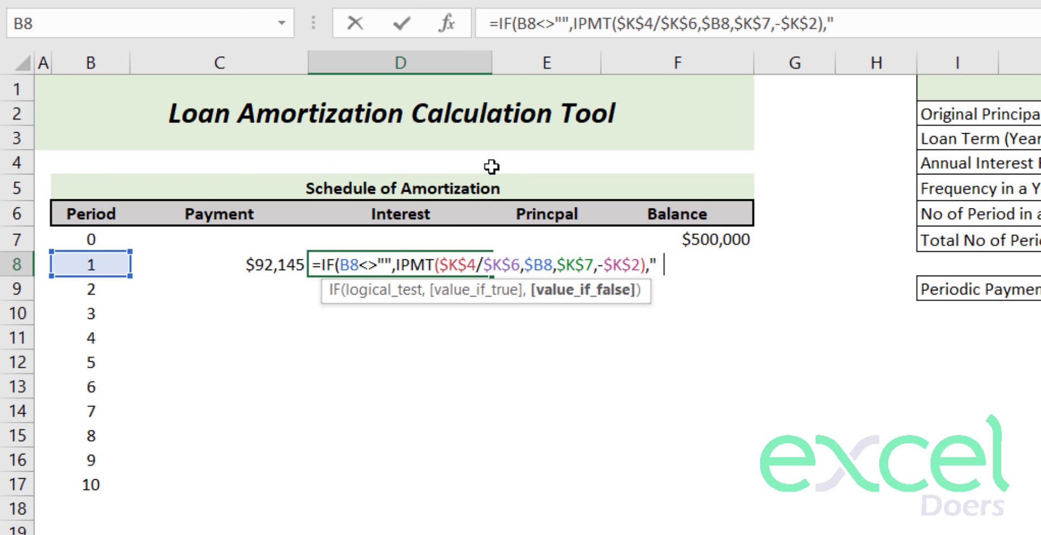
text("")
key(Return)
Wrap the principal formula in E8 in a blank-period check: =IF(B8<>"",PPMT($K$4/$K$6,$B8,$K$7,-$K$2),"")
key(Right)
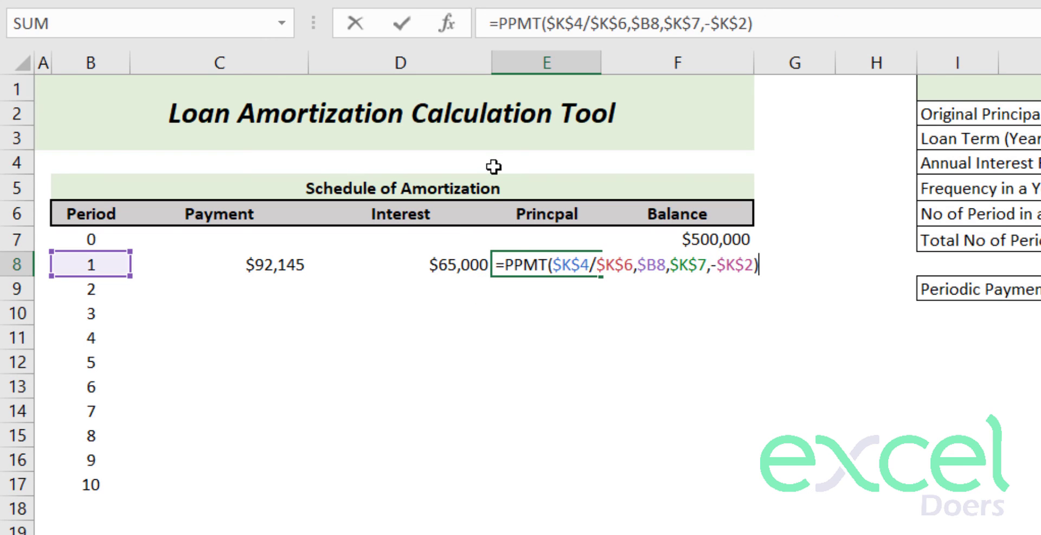
text(IF()
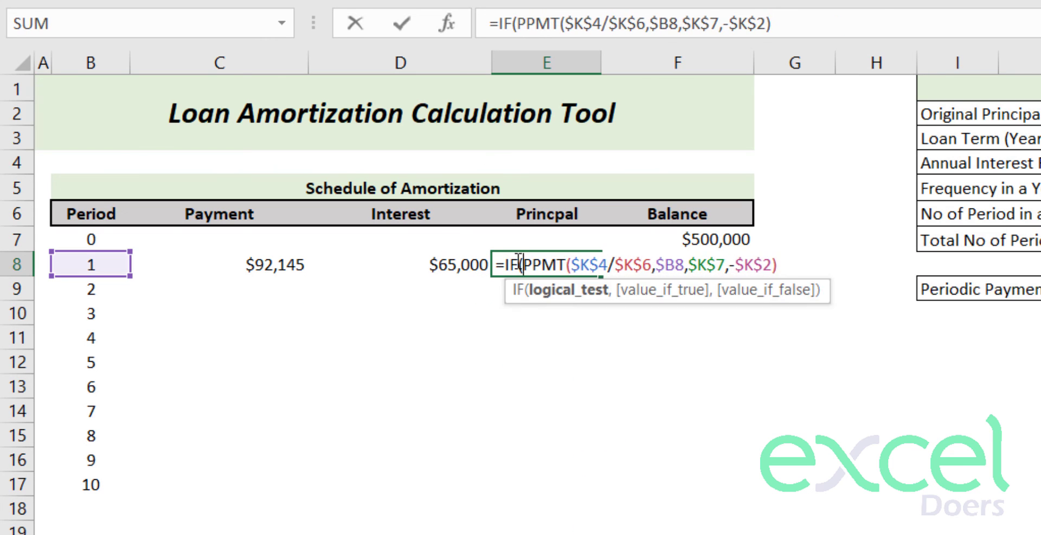
click(71, 266)
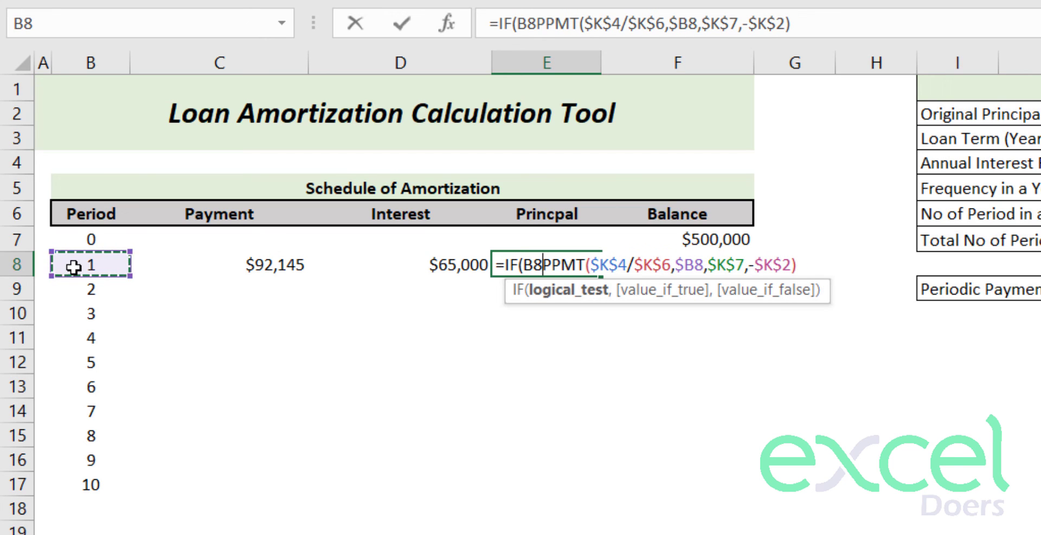
text(<>"",)
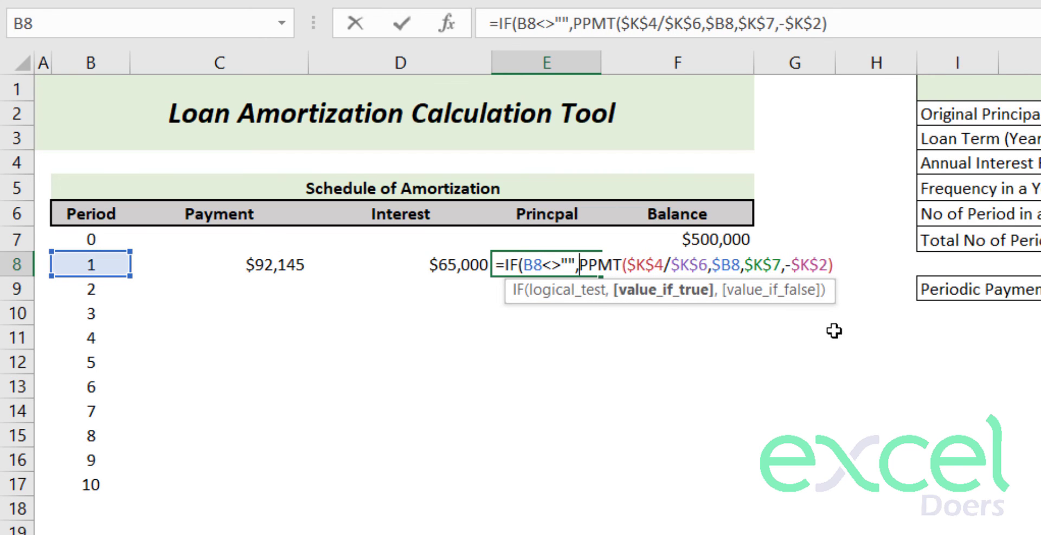
text(,""))
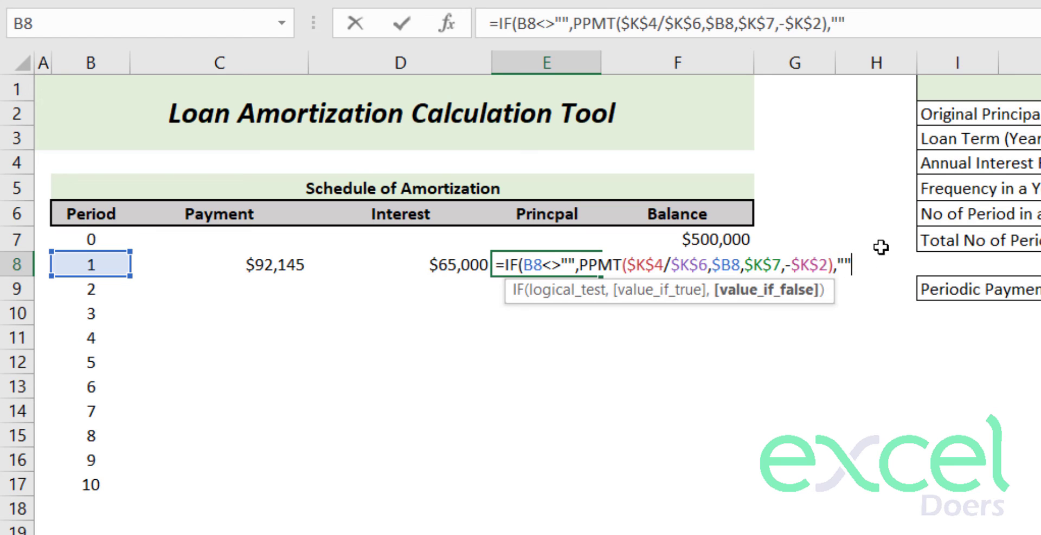
key(Return)
Wrap the Balance formula in F8 in a blank-period check: =IF(B8<>"",F7-E8,"")
click(688, 265)
double_click(687, 265)
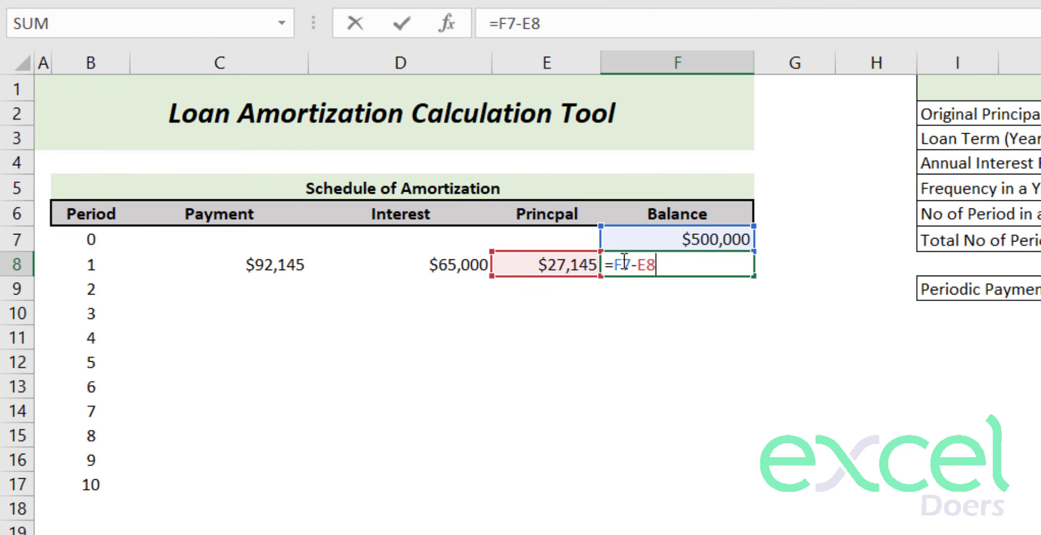
click(615, 265)
text(if()
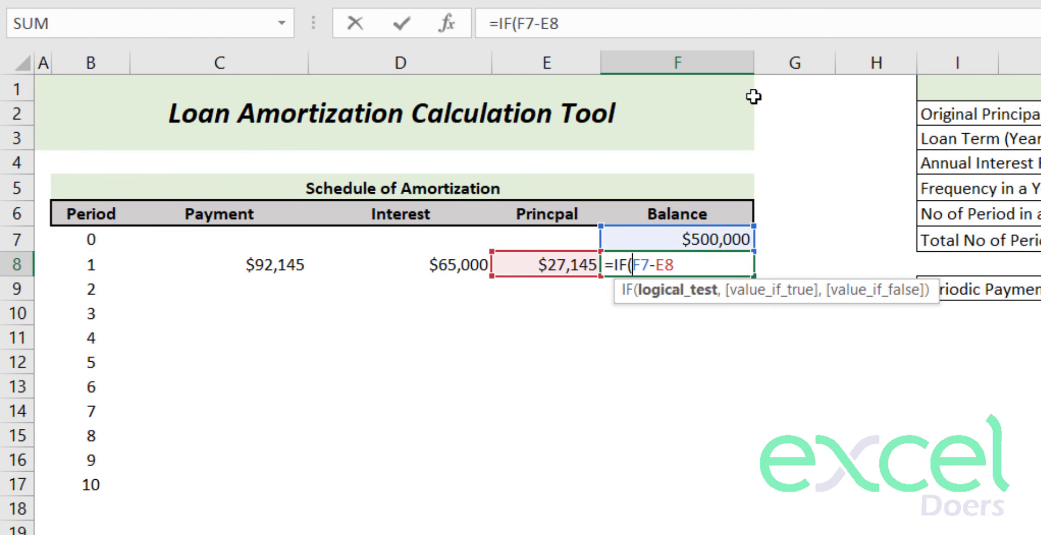
click(84, 262)
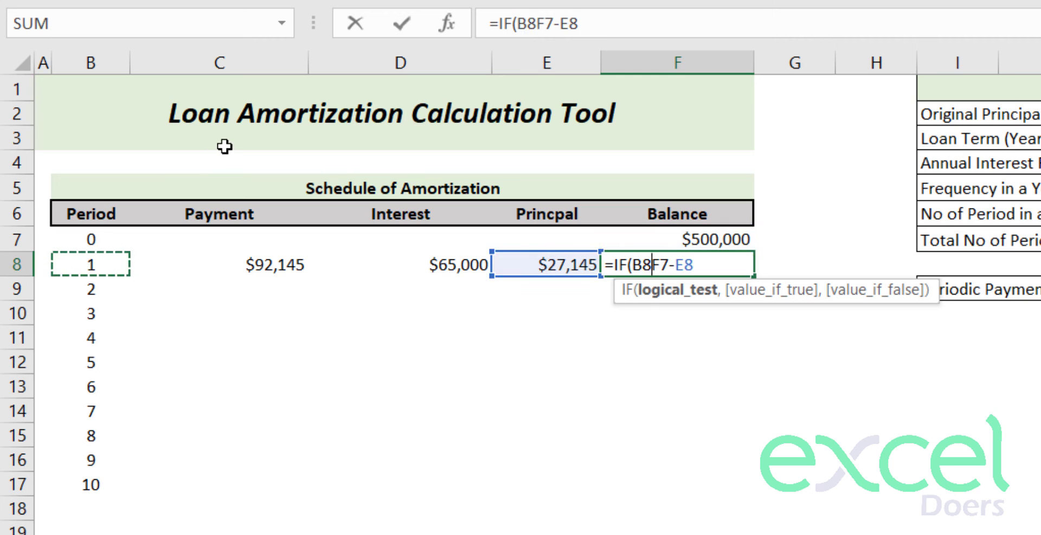
text(<>"",)
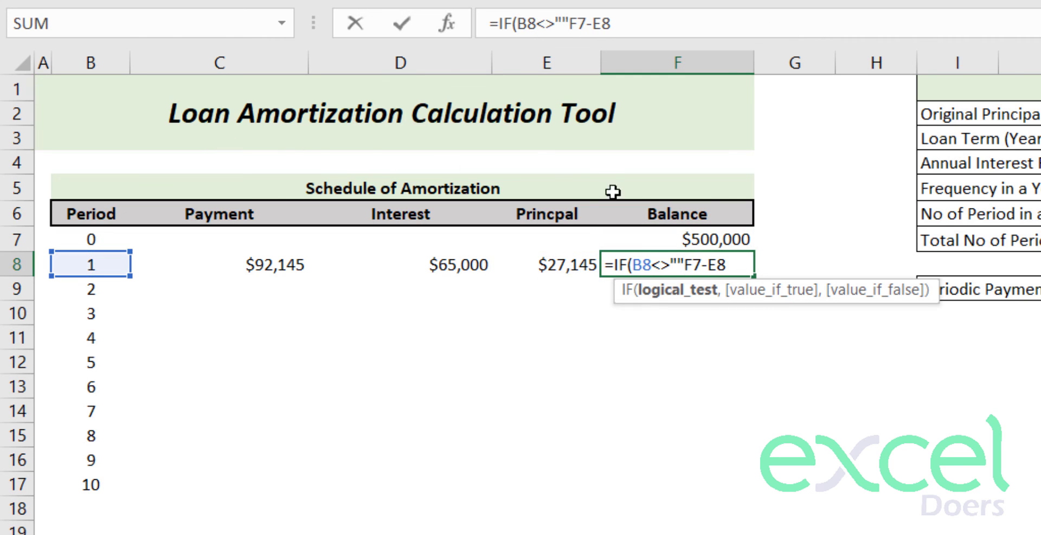
click(740, 270)
text(,"")
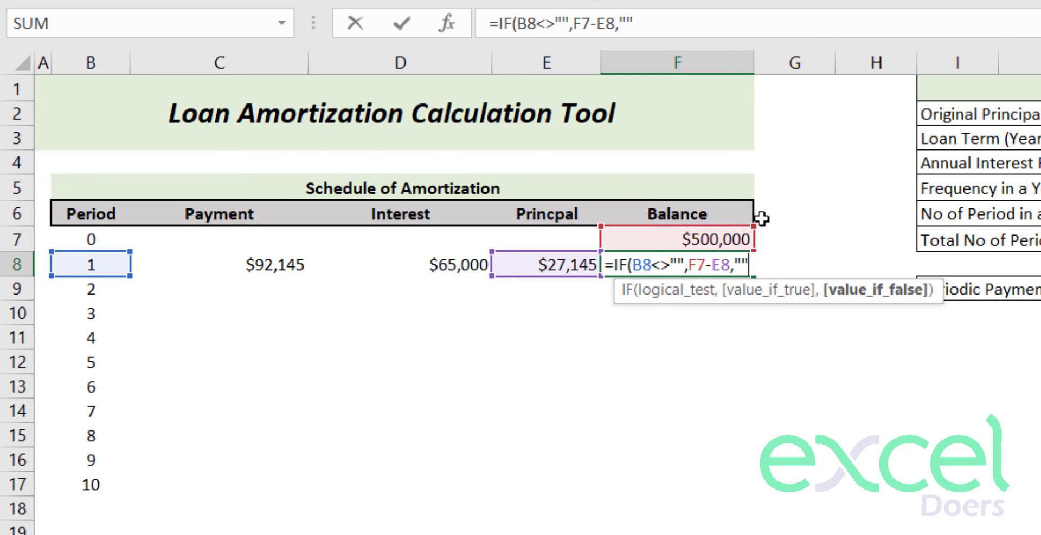
key(Return)
Copy the Payment, Interest, principal and Balance formulas from C8:F8 down to row 17
key(Up)
key(shift+Left)
key(shift+Left)
key(shift+Left)
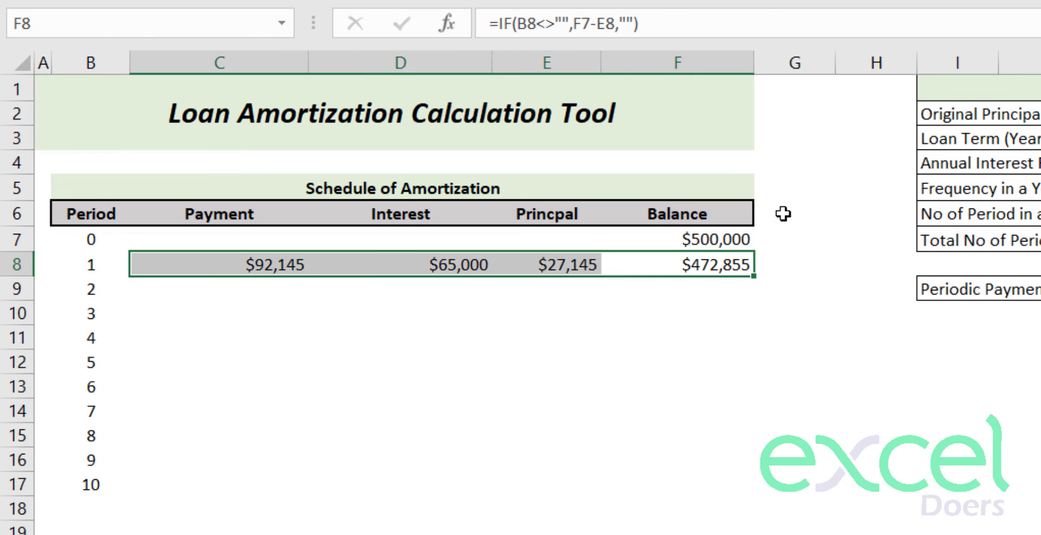
key(ctrl+c)
key(shift+Down)
key(shift+Down)
key(shift+Down)
key(shift+Down)
key(shift+Down)
key(shift+Down)
key(shift+Down)
key(shift+Down)
key(shift+Down)
key(ctrl+v)
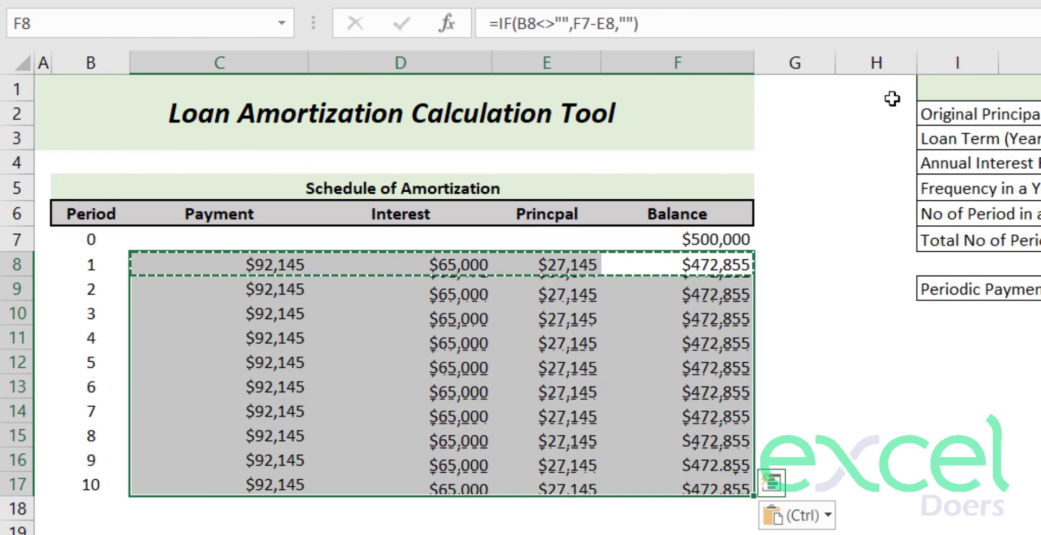
key(Escape)
key(Down)
click(746, 480)
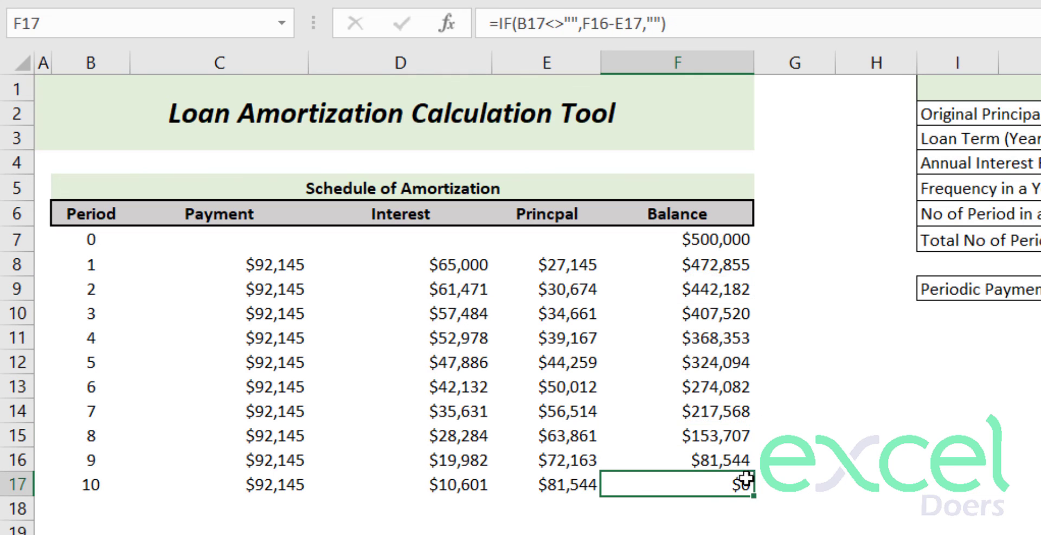
key(shift+Left)
key(shift+Left)
key(shift+Left)
key(shift+Left)
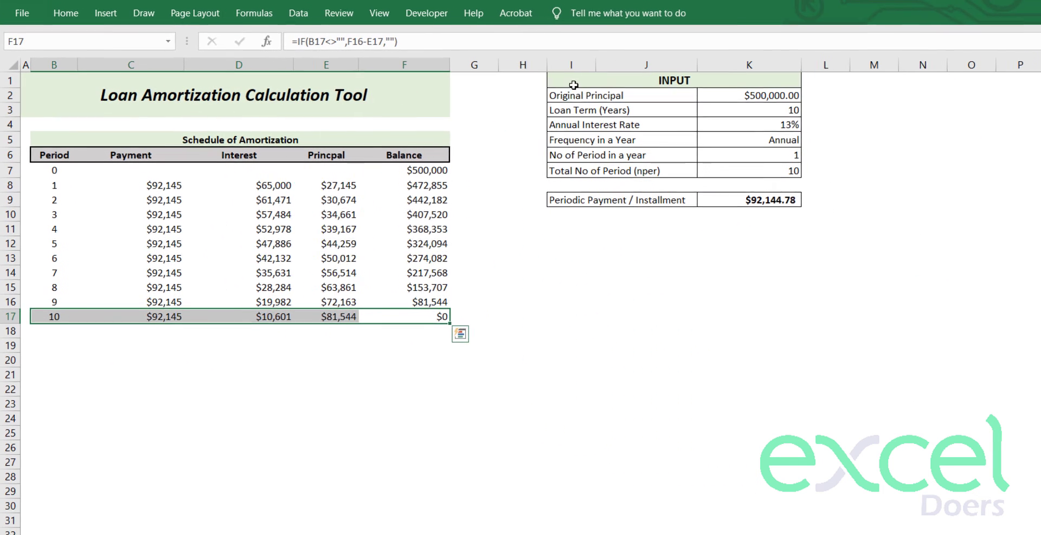
key(shift+Down)
key(ctrl+c)
key(shift+Down)
key(shift+Down)
key(shift+Down)
key(shift+Down)
key(shift+Down)
key(shift+Down)
key(shift+Down)
key(shift+Down)
key(shift+Down)
key(shift+Down)
key(shift+Down)
key(shift+Down)
key(shift+Down)
key(shift+Down)
key(shift+Down)
key(shift+Down)
key(shift+Down)
key(shift+Down)
key(shift+Down)
key(shift+Down)
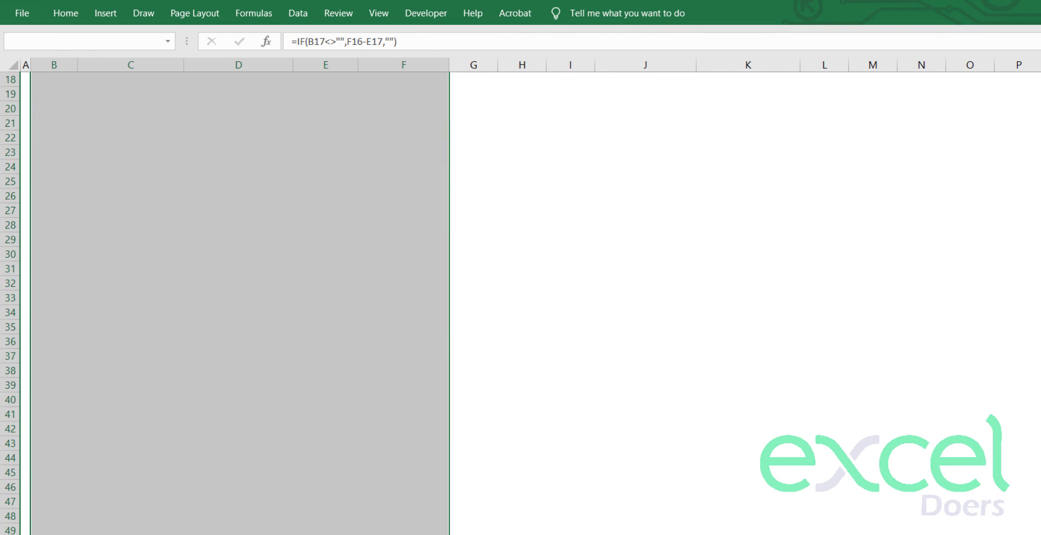
key(Down)
key(Down)
key(Down)
key(Down)
key(Down)
key(Down)
key(Down)
key(Down)
key(Down)
key(Down)
key(Down)
key(Down)
key(Down)
key(Down)
key(Down)
key(Down)
key(Down)
key(Down)
key(Down)
key(Down)
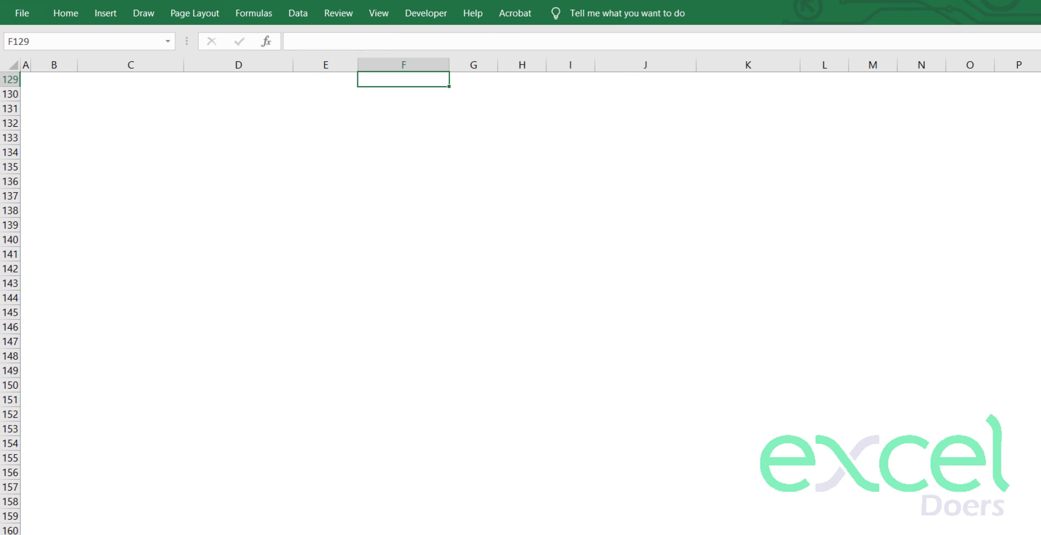
Copy the period 10 row B17:F17 down columns B to F through more than 3,000 rows
key(ctrl+Up)
key(shift+Left)
key(shift+Left)
key(shift+Left)
key(shift+Left)
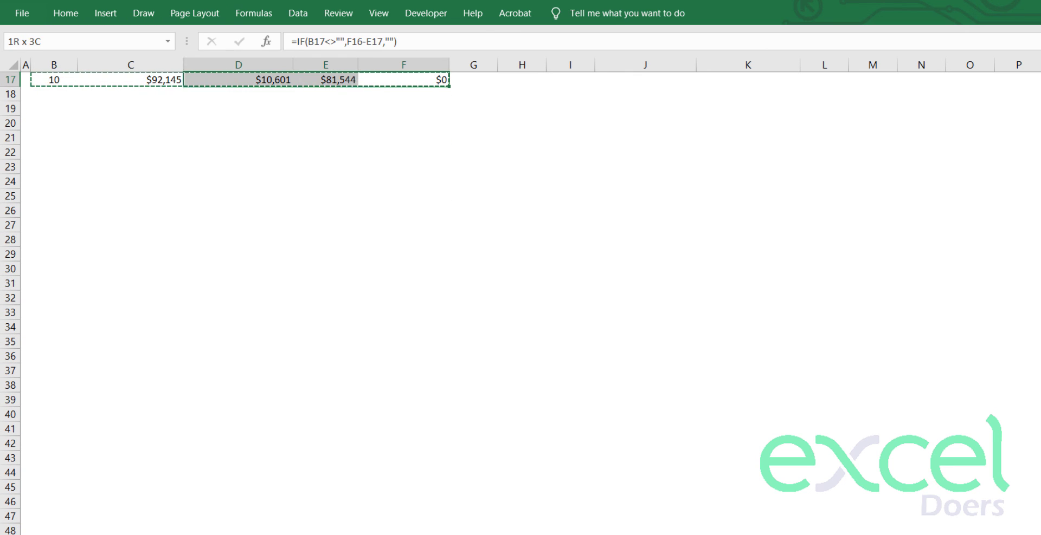
key(ctrl+c)
key(shift+Page_Down)
key(shift+Page_Down)
key(shift+Page_Down)
key(shift+Page_Down)
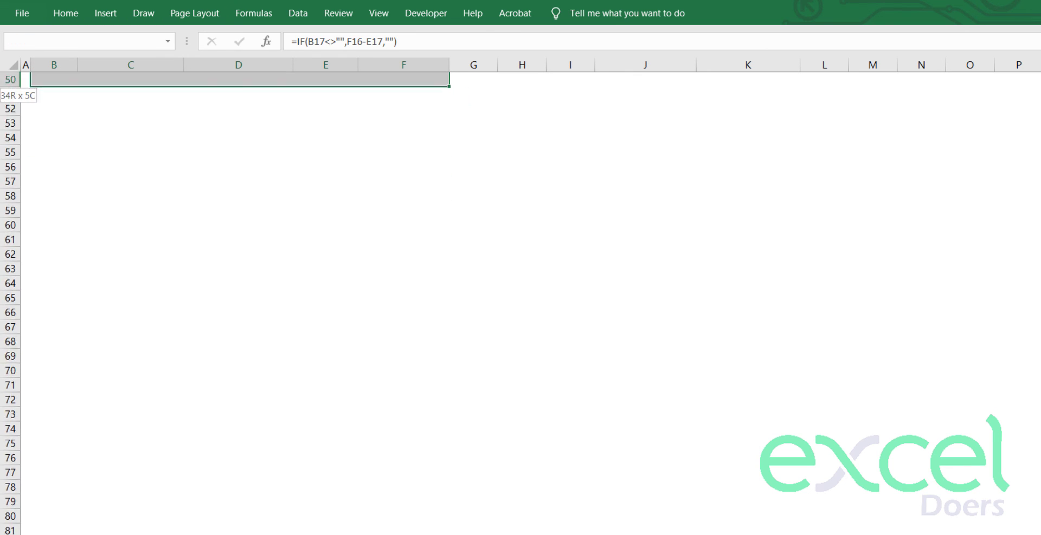
key(shift+Page_Down)
key(shift+Page_Down)
key(shift+Page_Down)
key(shift+Page_Down)
key(shift+Page_Down)
key(shift+Page_Down)
key(shift+Page_Down)
key(shift+Page_Down)
key(shift+Page_Down)
key(shift+Page_Down)
key(shift+Page_Down)
key(shift+Page_Down)
key(shift+Page_Down)
key(shift+Page_Down)
key(shift+Page_Down)
key(shift+Page_Down)
key(shift+Page_Down)
key(shift+Page_Down)
key(shift+Page_Down)
key(shift+Page_Down)
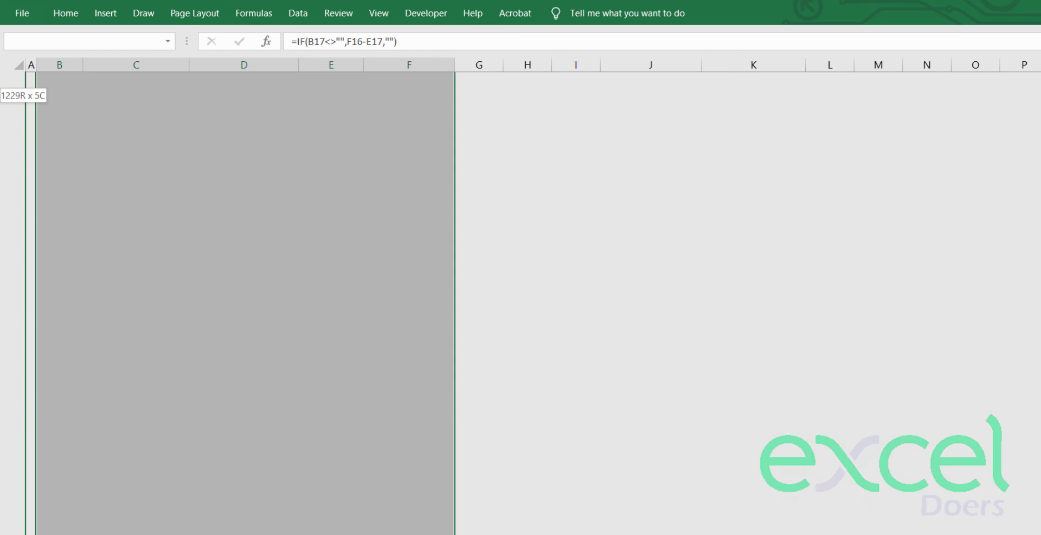
key(shift+Page_Down)
key(shift+Page_Down)
key(shift+Page_Down)
key(shift+Page_Down)
key(shift+Page_Down)
key(shift+Page_Down)
key(shift+Page_Down)
key(shift+Page_Down)
key(shift+Page_Down)
key(shift+Page_Down)
key(shift+Page_Down)
key(shift+Page_Down)
key(shift+Page_Down)
key(shift+Page_Down)
key(shift+Page_Down)
key(shift+Page_Down)
key(shift+Page_Down)
key(shift+Page_Down)
key(shift+Page_Down)
key(shift+Page_Down)
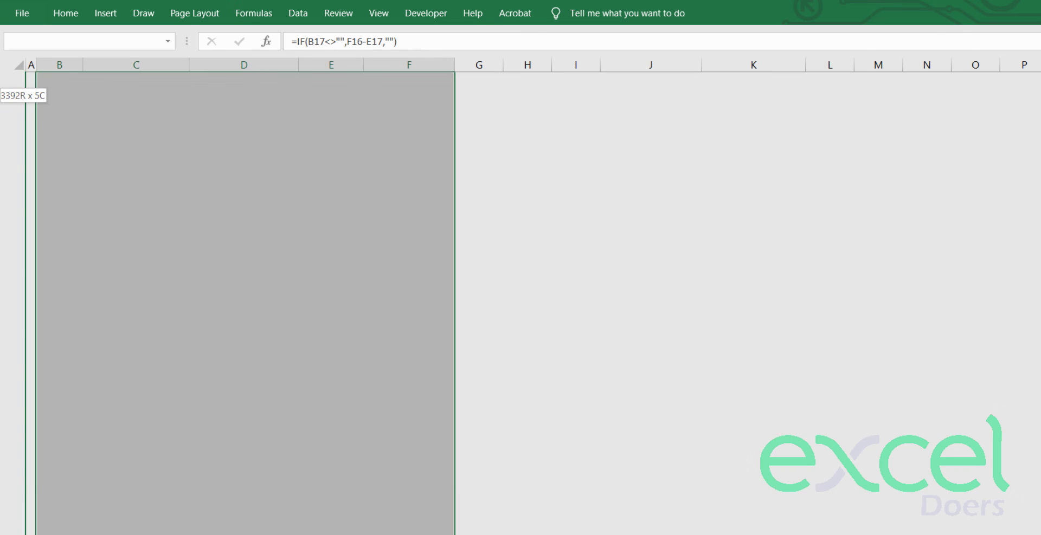
key(shift+Page_Down)
key(shift+Page_Down)
key(shift+Page_Down)
key(shift+Page_Down)
key(shift+Page_Down)
key(shift+Page_Down)
key(shift+Page_Down)
key(shift+Page_Down)
key(shift+Page_Down)
key(shift+Page_Down)
key(ctrl+BackSpace)
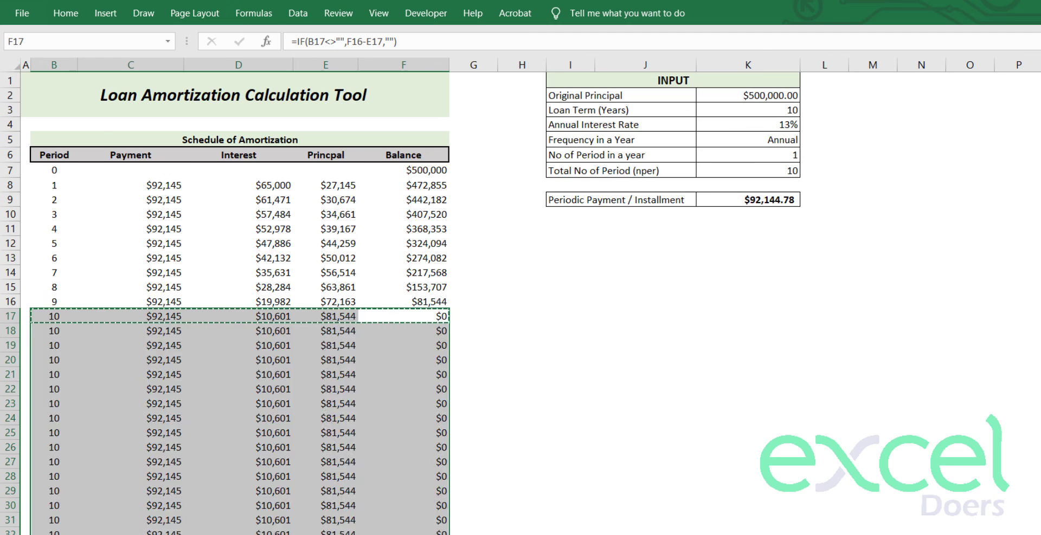
Set the Loan Term (Years) in K3 to 30 and check the closing balance in F37
key(Delete)
click(403, 334)
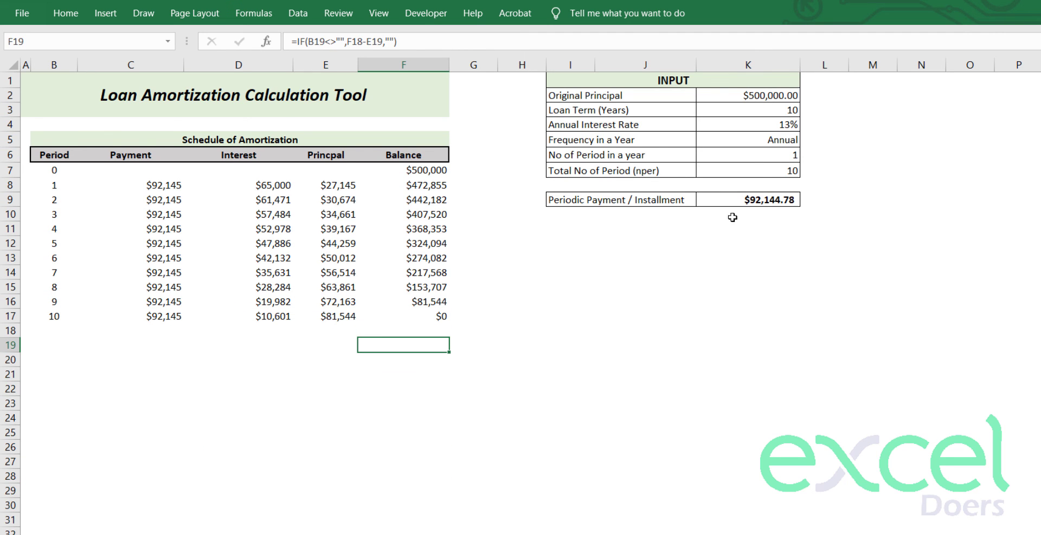
click(769, 110)
key(F2)
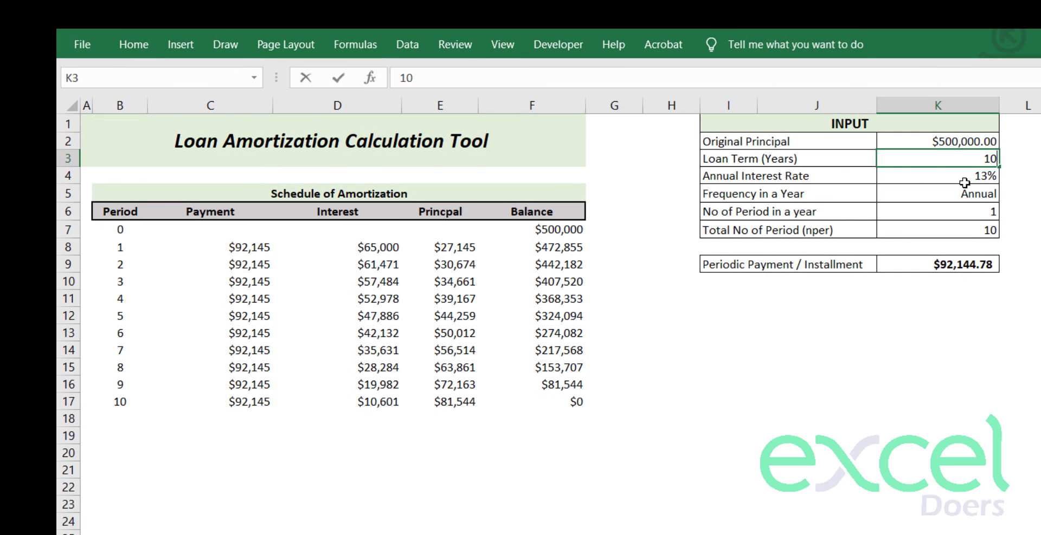
text(30)
key(Return)
scroll(703, 456, down, 7)
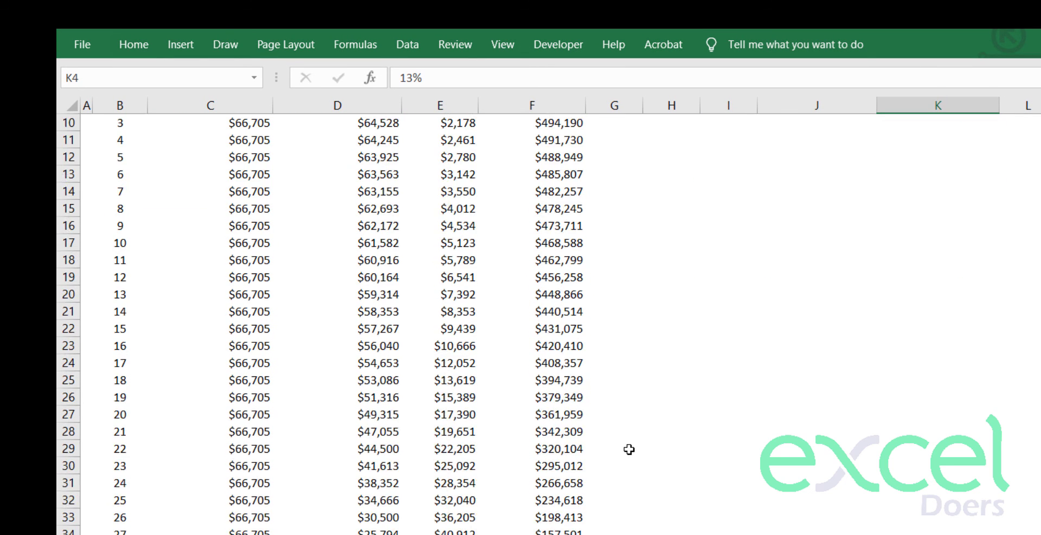
click(575, 379)
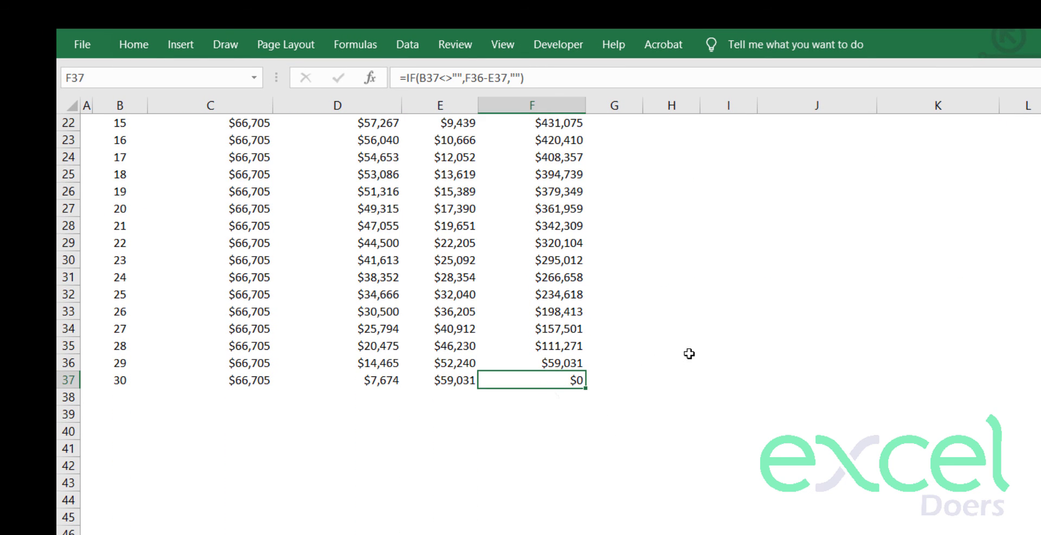
Set the Loan Term (Years) in K3 to 5 and inspect the blank-period Payment formula in C15
scroll(689, 354, up, 7)
click(963, 158)
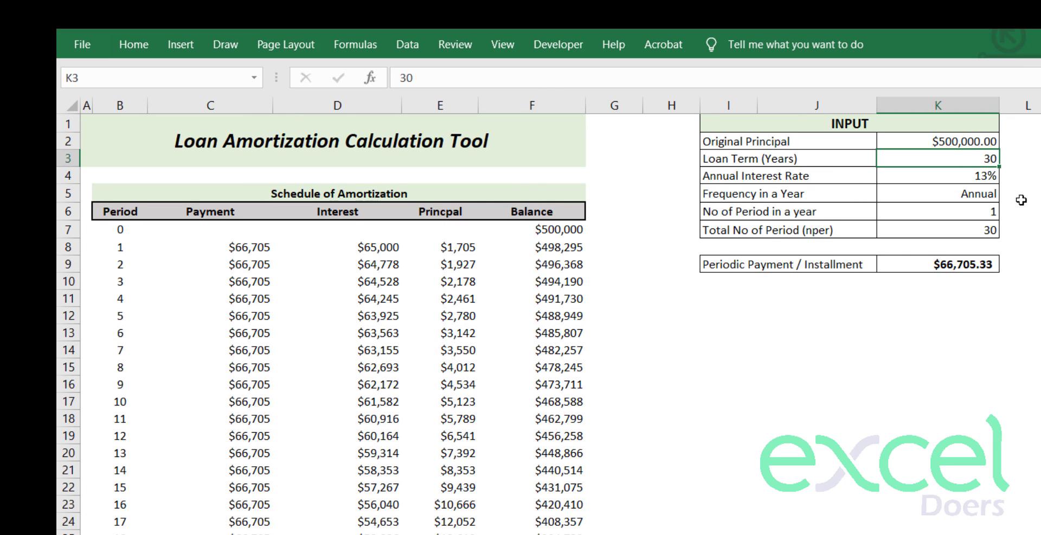
text(5)
key(Return)
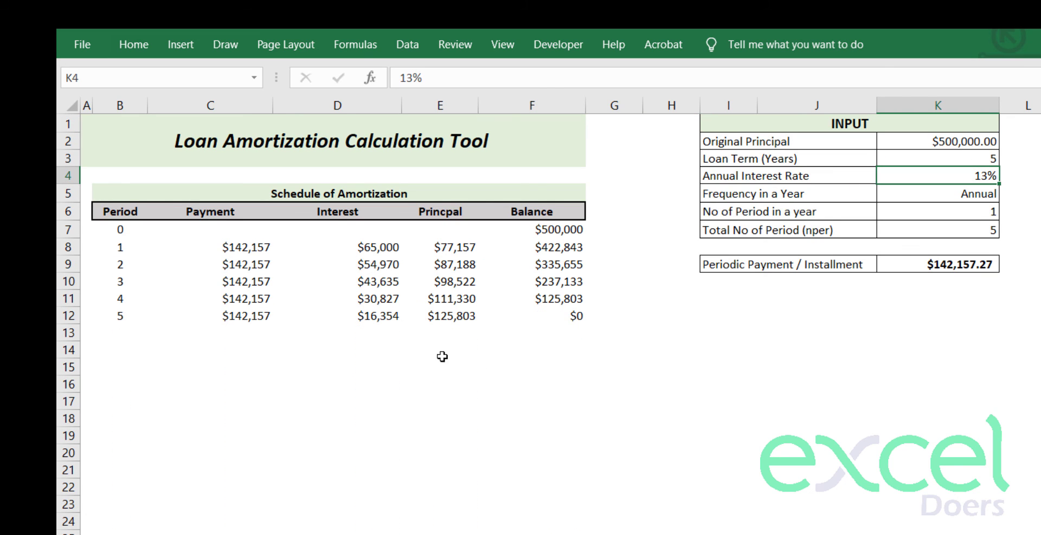
drag(565, 351, 158, 534)
click(248, 534)
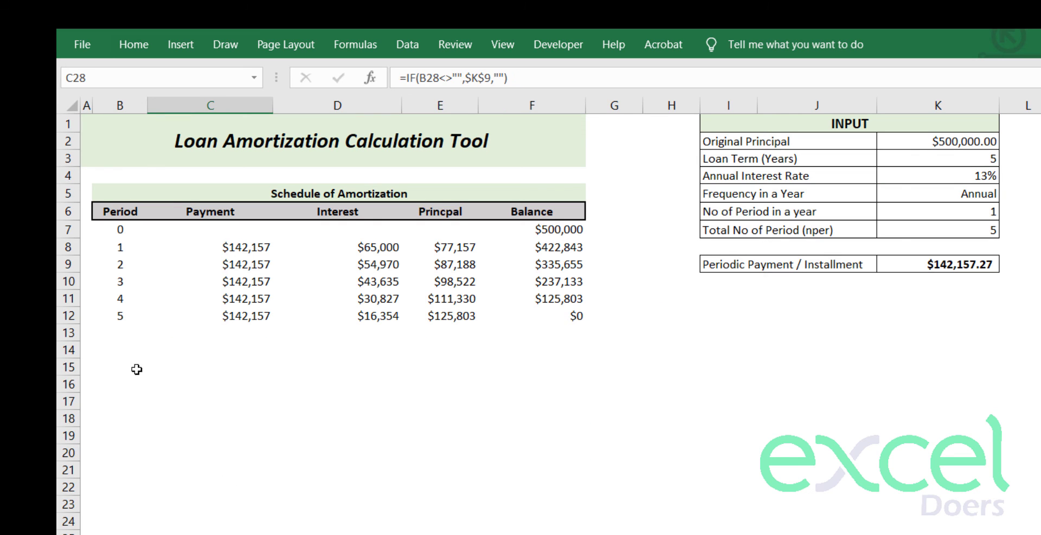
click(197, 366)
double_click(198, 368)
key(Escape)
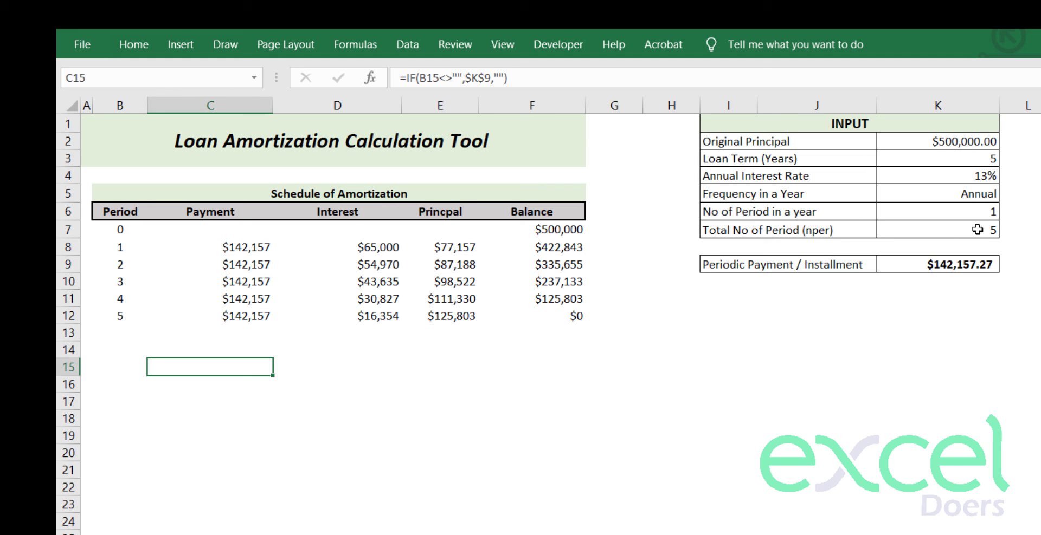
Set the Frequency in a Year in K5 to Semi Annual and check the schedule's payments and its opening and closing balances
click(992, 194)
click(1007, 194)
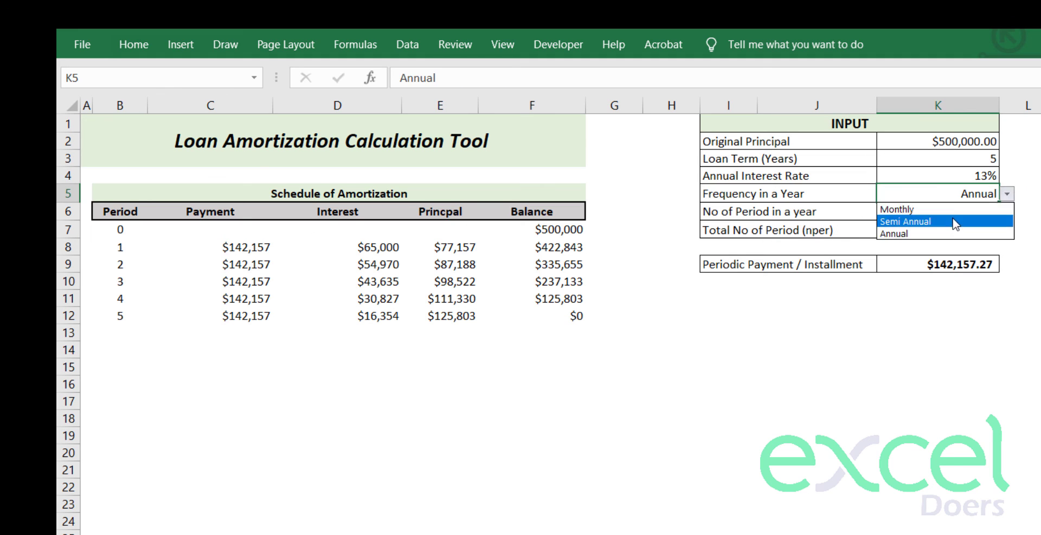
click(952, 225)
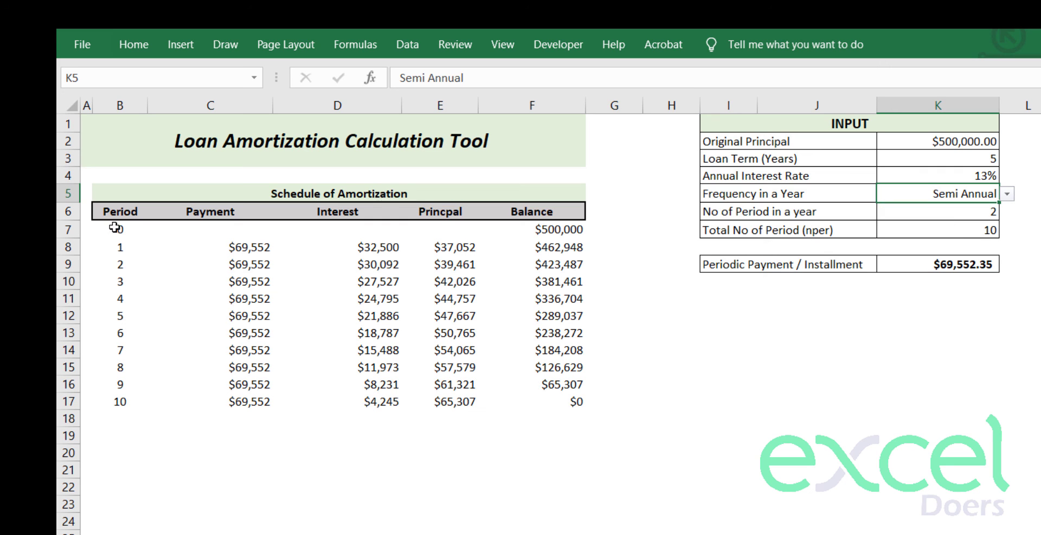
click(562, 401)
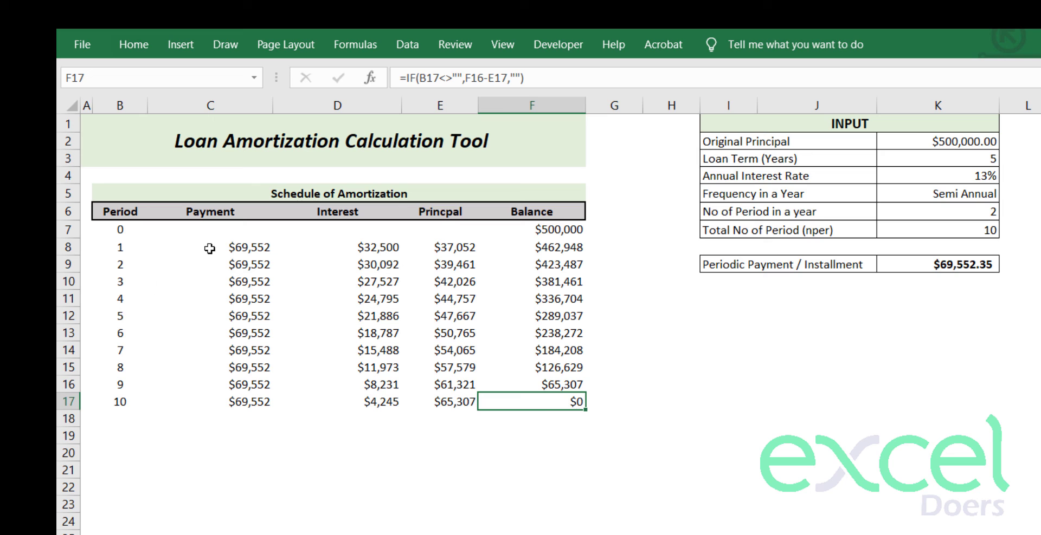
drag(209, 248, 280, 373)
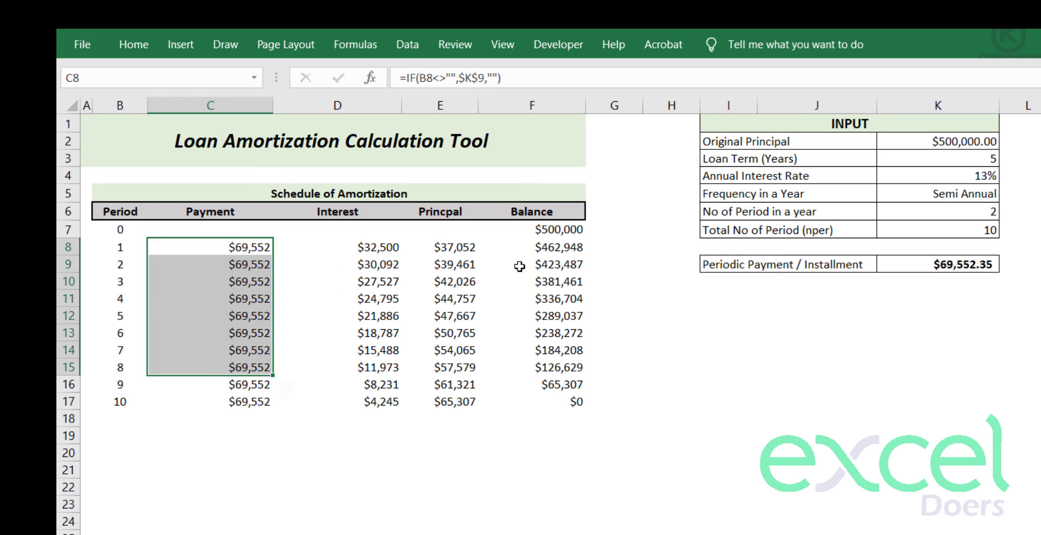
click(555, 406)
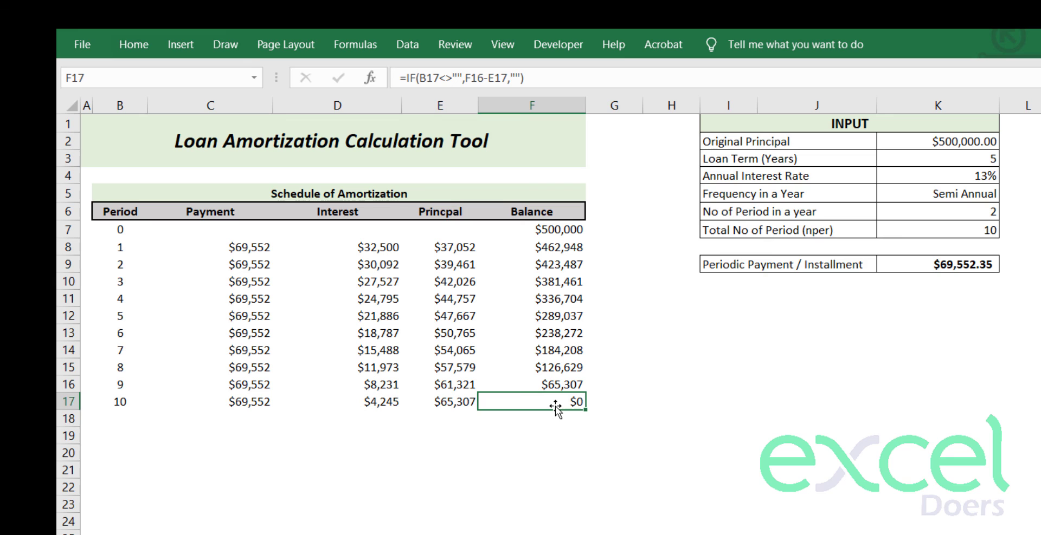
click(580, 231)
click(982, 161)
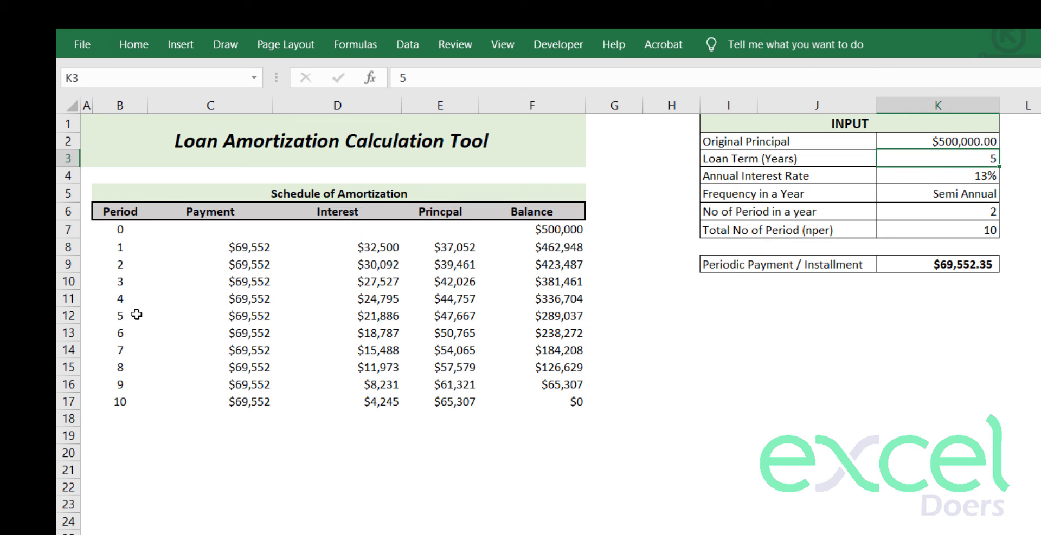
Set the Frequency in a Year in K5 to Monthly and review the schedule down to its last period
click(983, 188)
click(1007, 194)
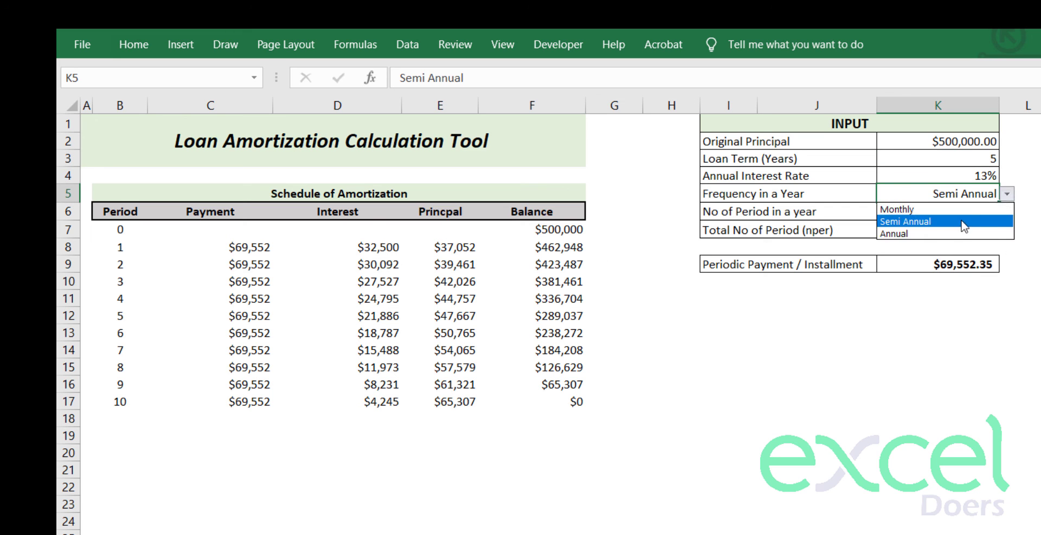
click(900, 206)
scroll(575, 453, down, 16)
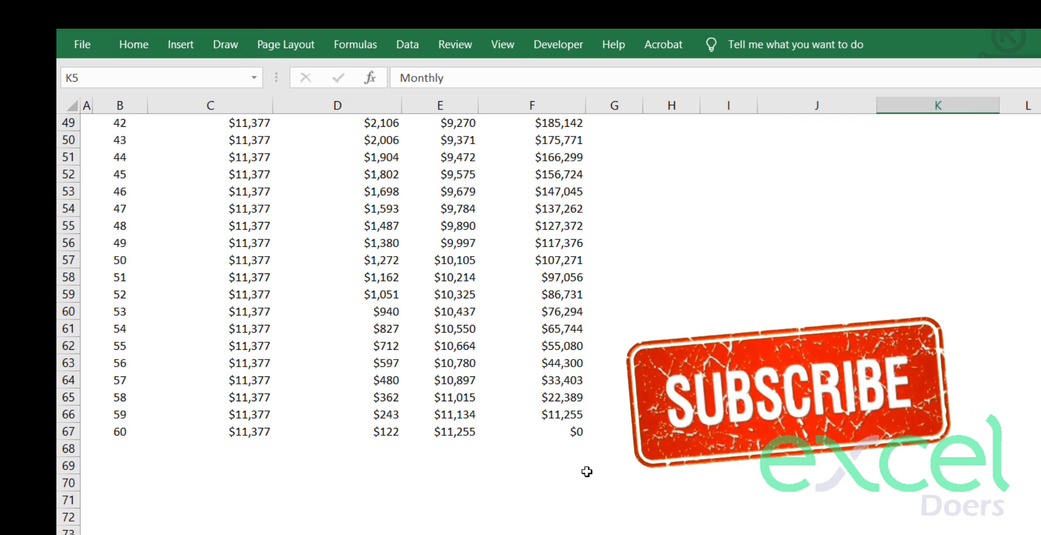
scroll(585, 468, up, 16)
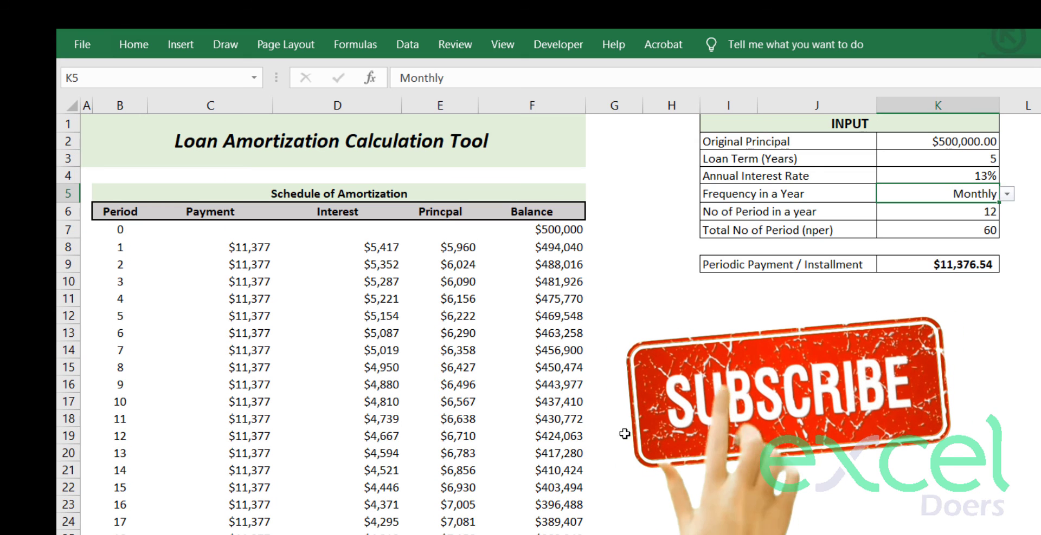